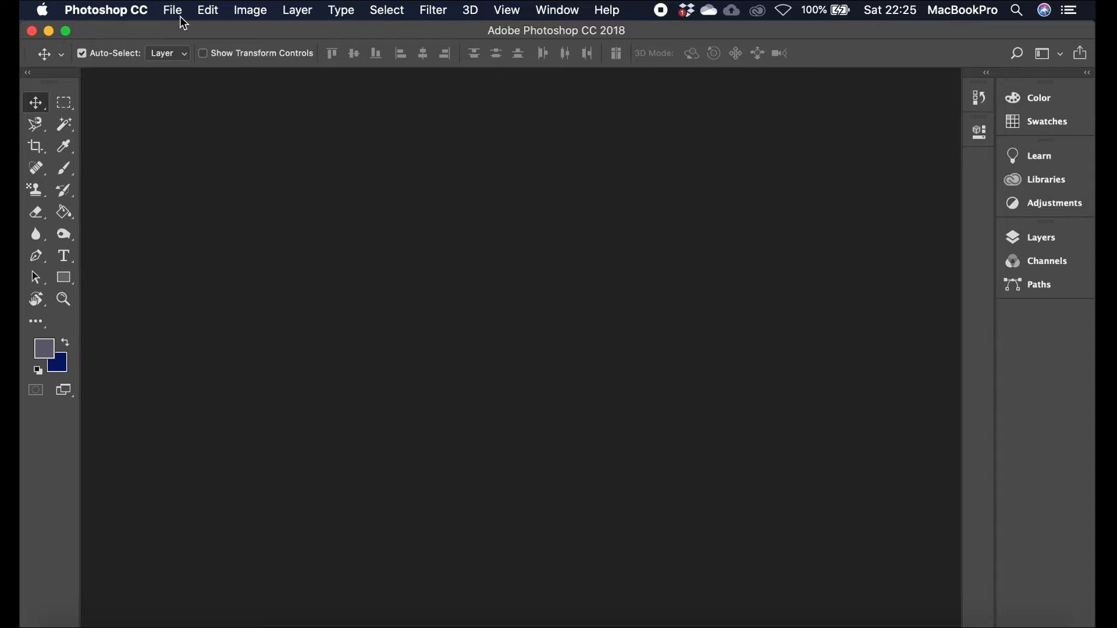
- Open Image 1.jpg from the PSD folder
click(177, 12)
click(187, 51)
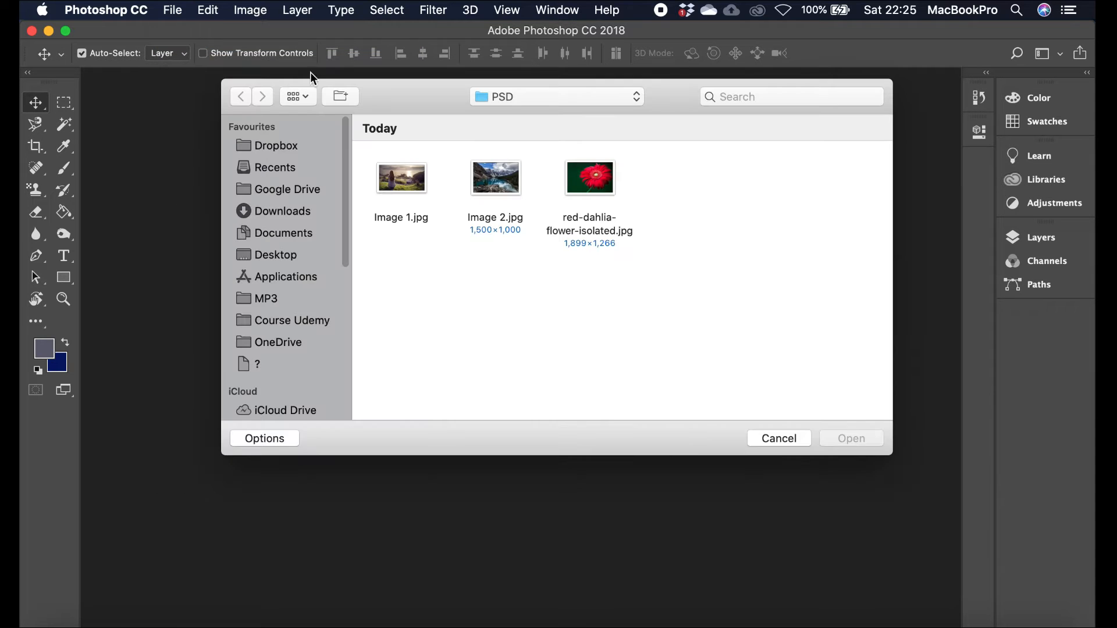
click(411, 180)
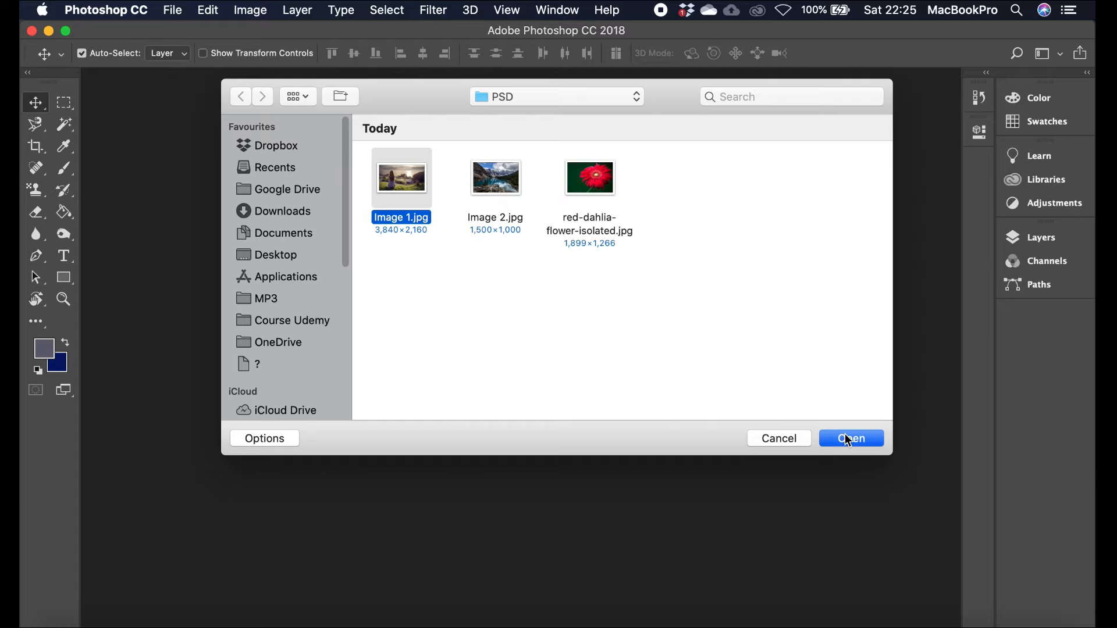
click(849, 439)
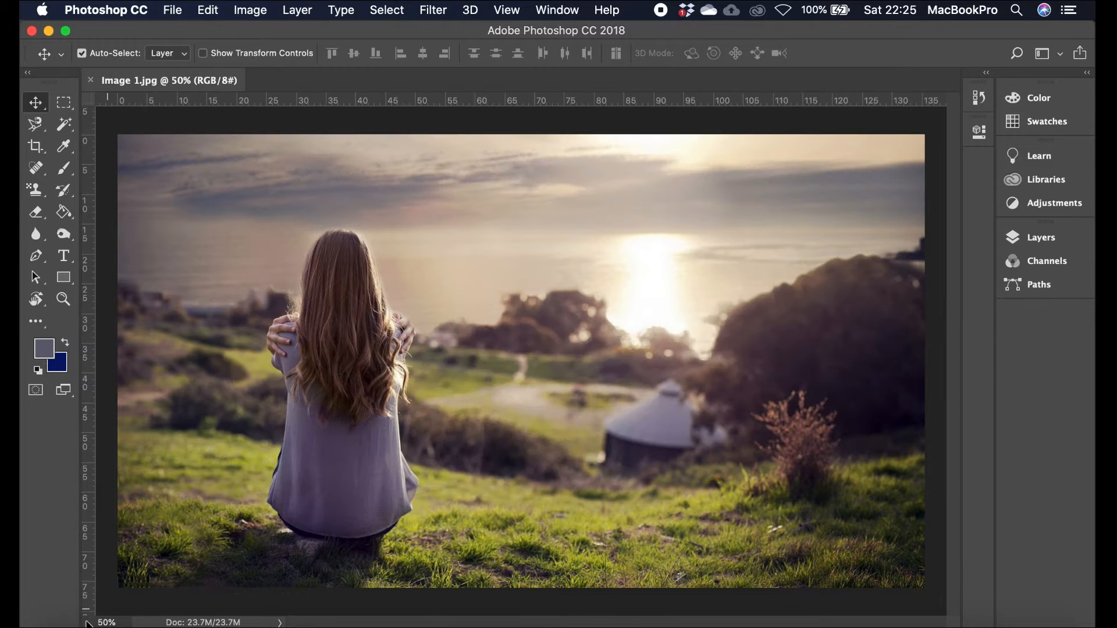
- Open Image 2.jpg and red-dahlia-flower-isolated.jpg from the Finder's PSD folder as separate documents, and return to Image 1.jpg
click(82, 602)
drag(457, 232, 327, 87)
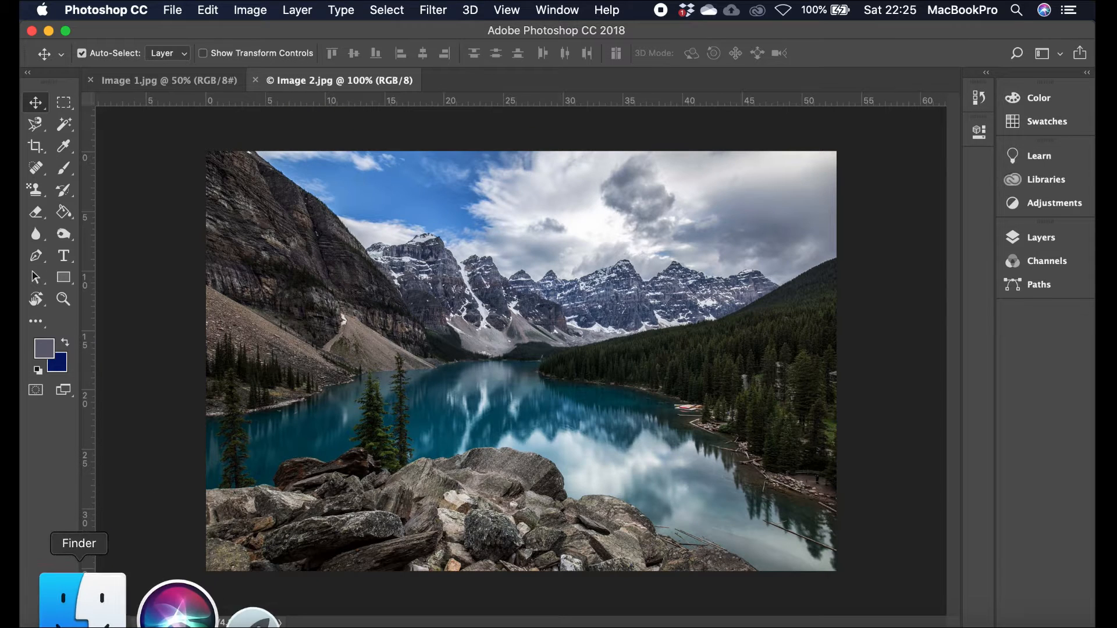
click(81, 603)
drag(547, 213, 474, 84)
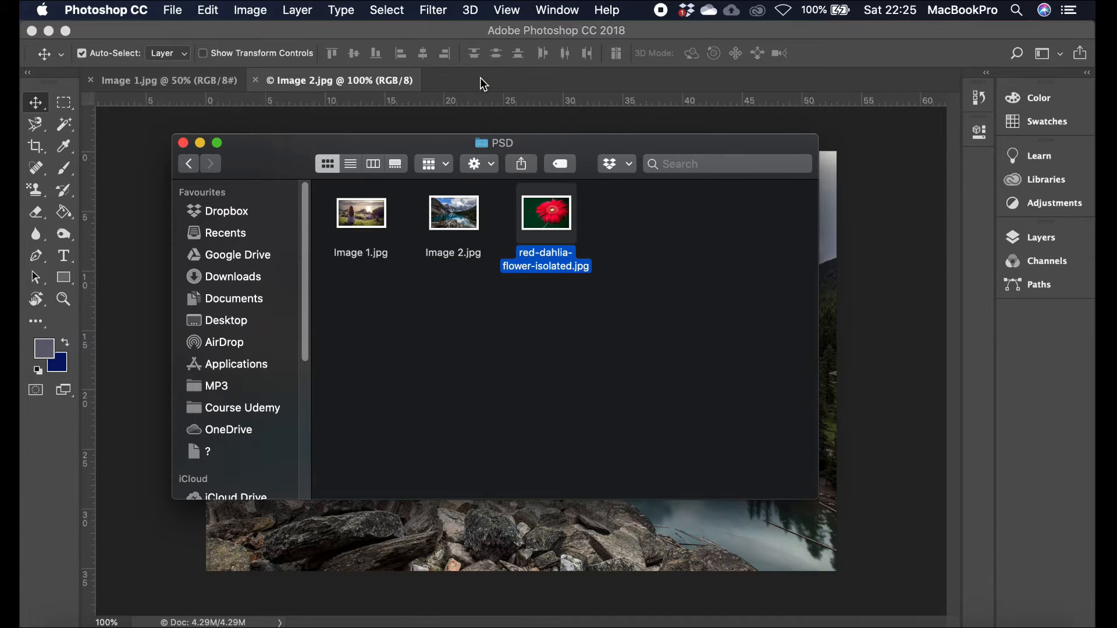
click(171, 79)
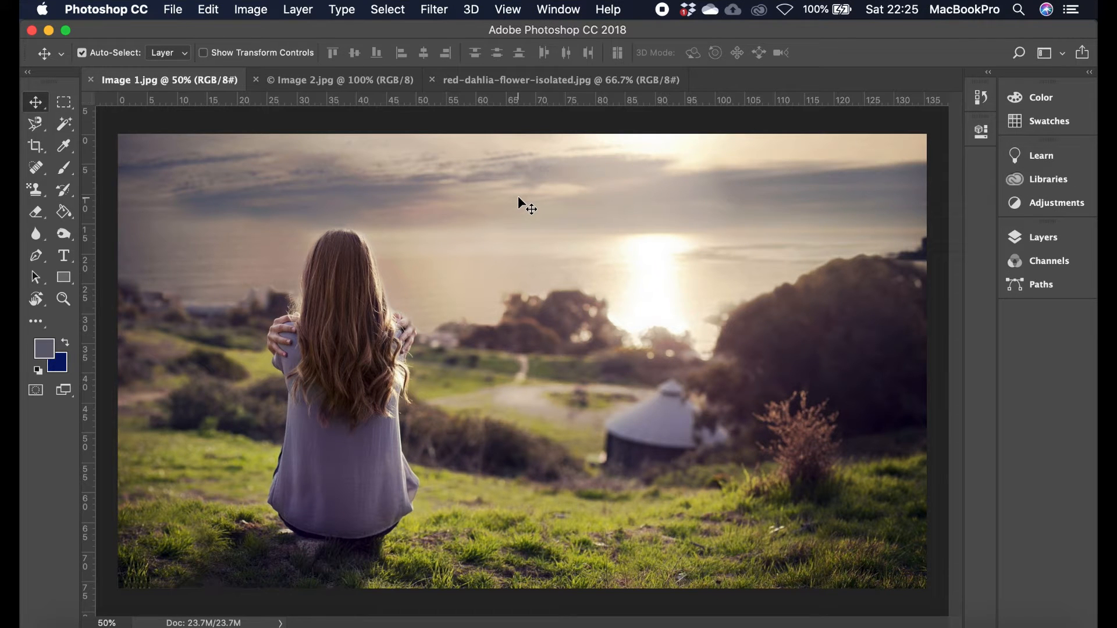
- Reset the Essentials workspace and compact it, with the panels collapsed to icons and the tools in two columns
click(556, 12)
mouse_move(576, 46)
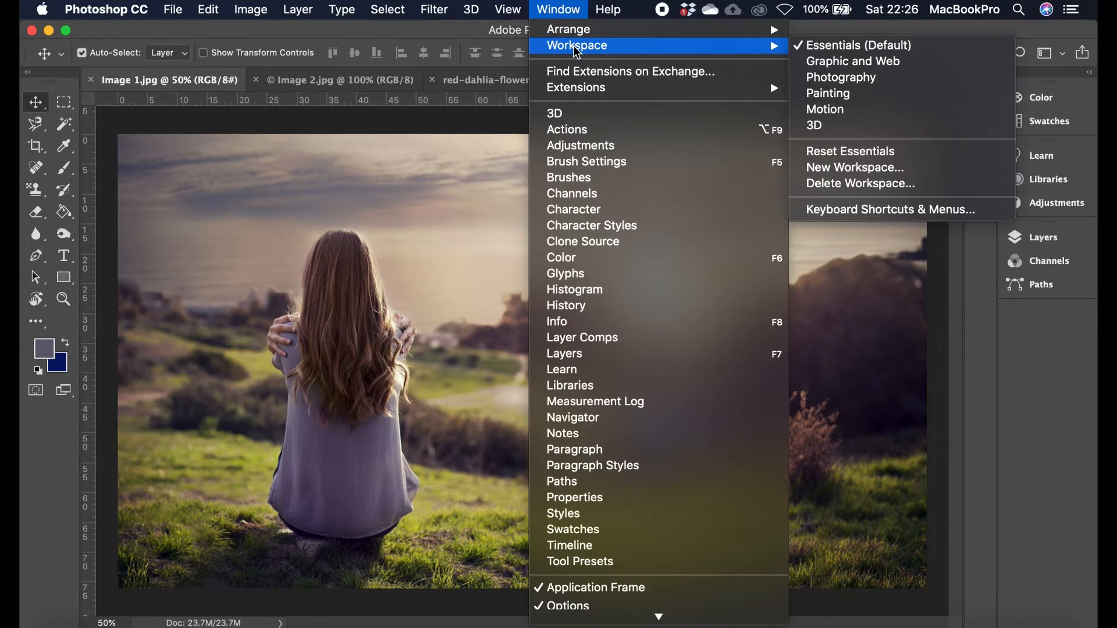
click(855, 153)
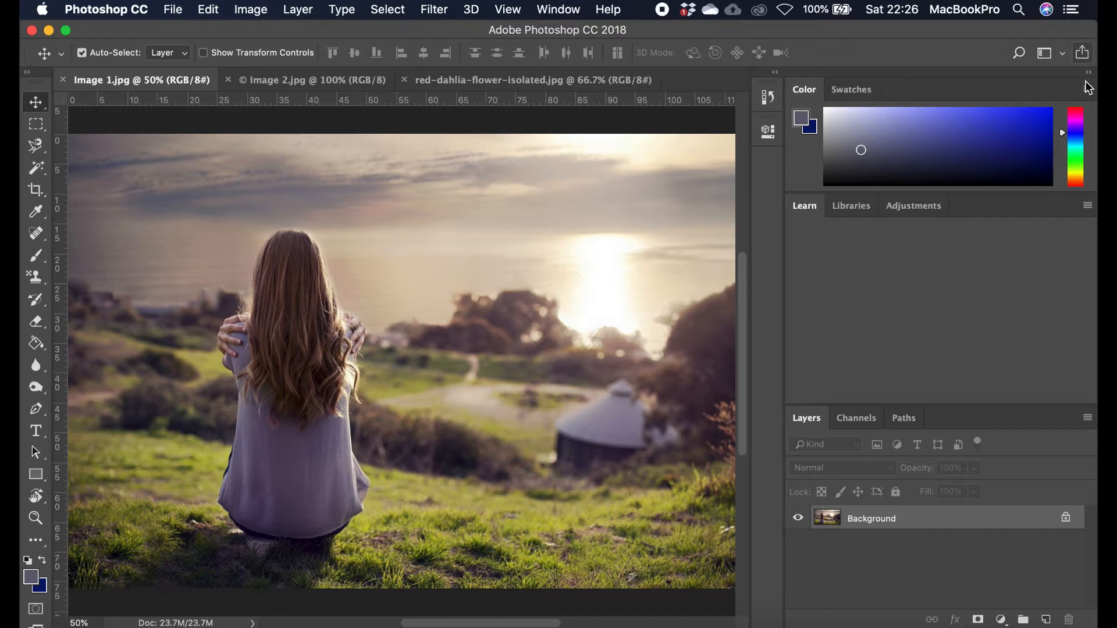
click(1088, 73)
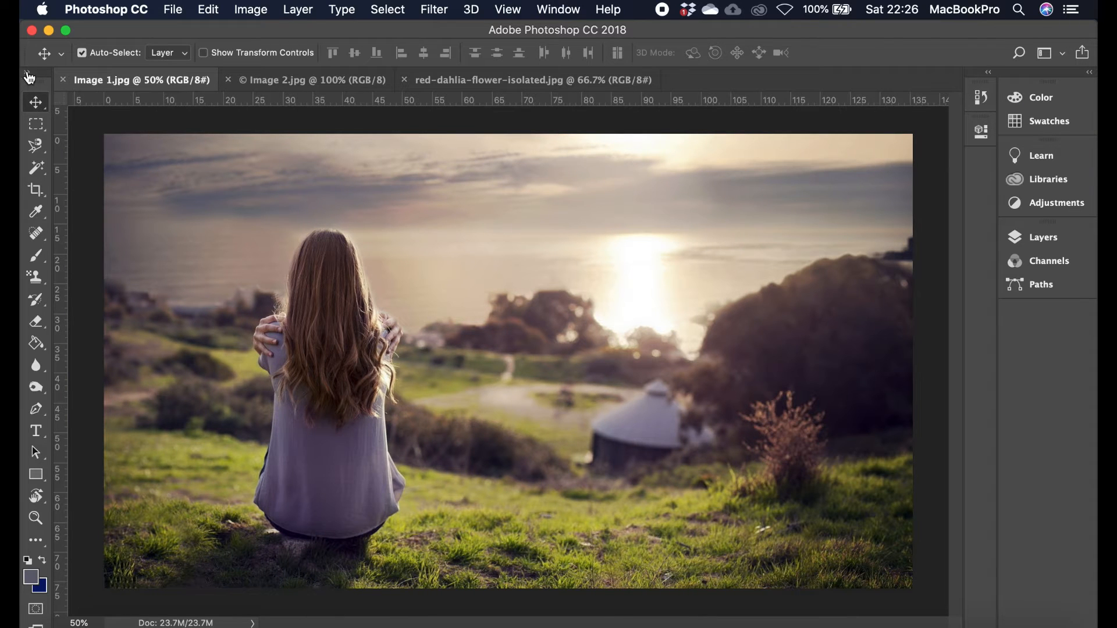
click(29, 76)
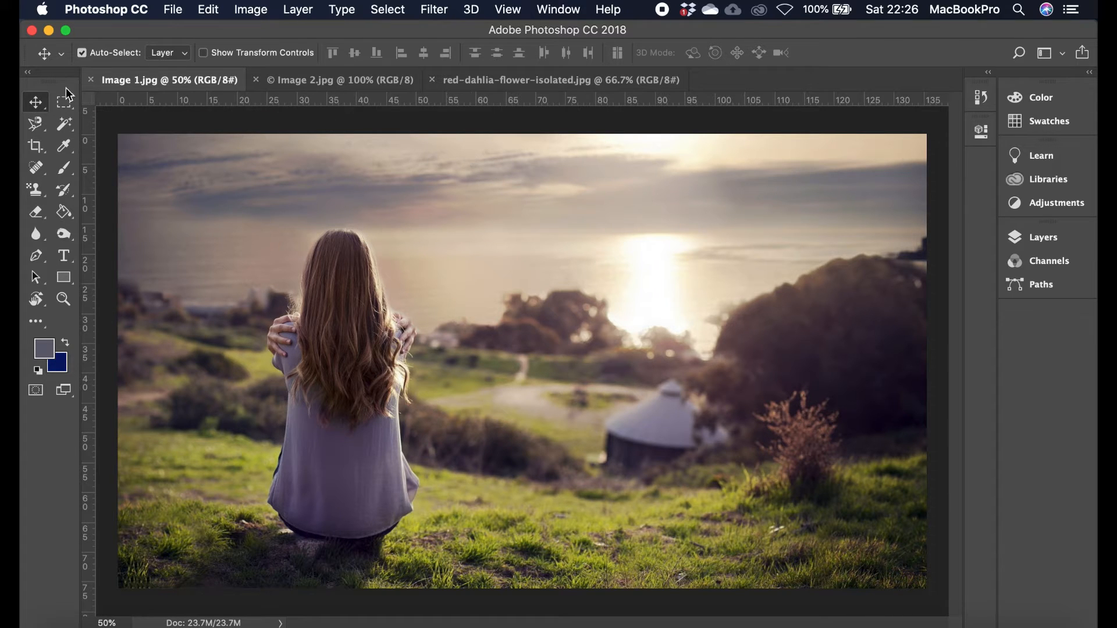
- Activate the Move tool and unlock the Background layer of Image 1.jpg
right_click(47, 109)
click(99, 102)
click(1050, 242)
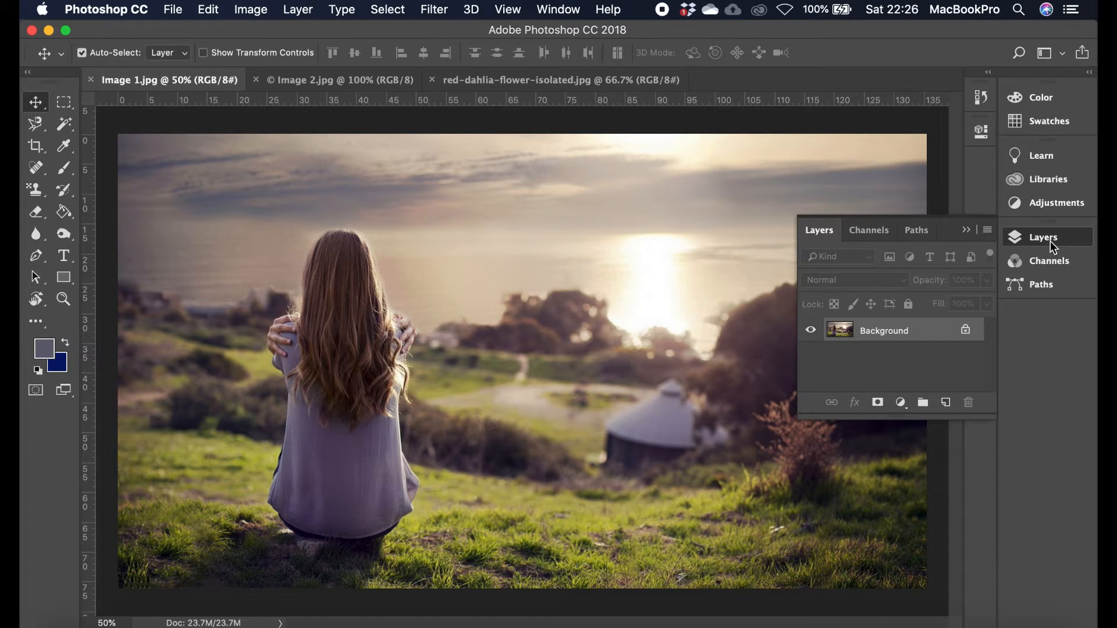
click(966, 333)
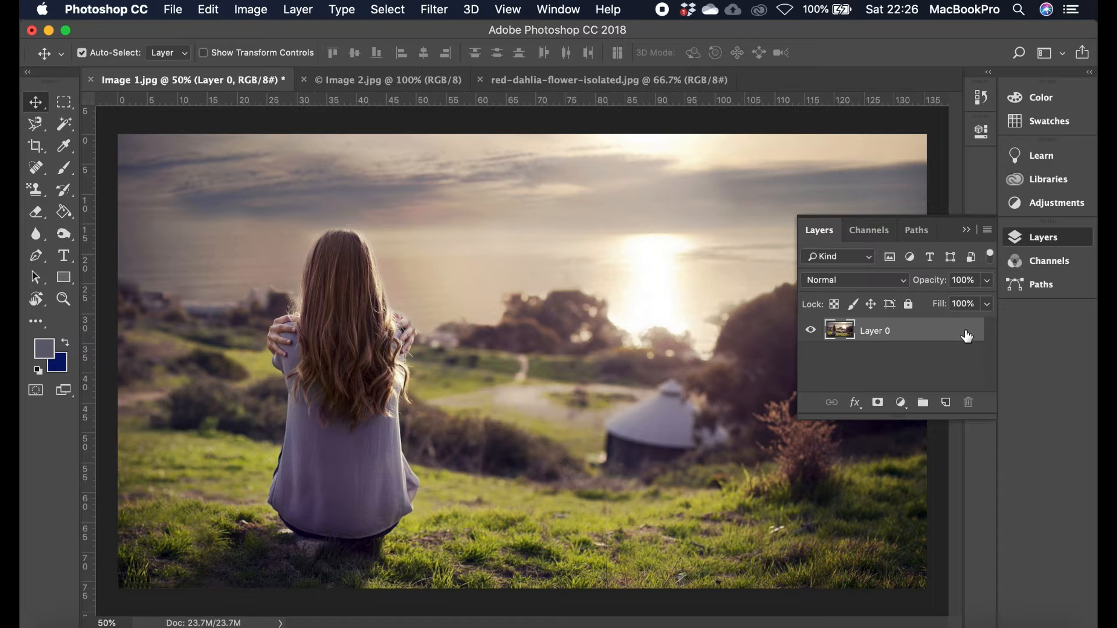
click(965, 230)
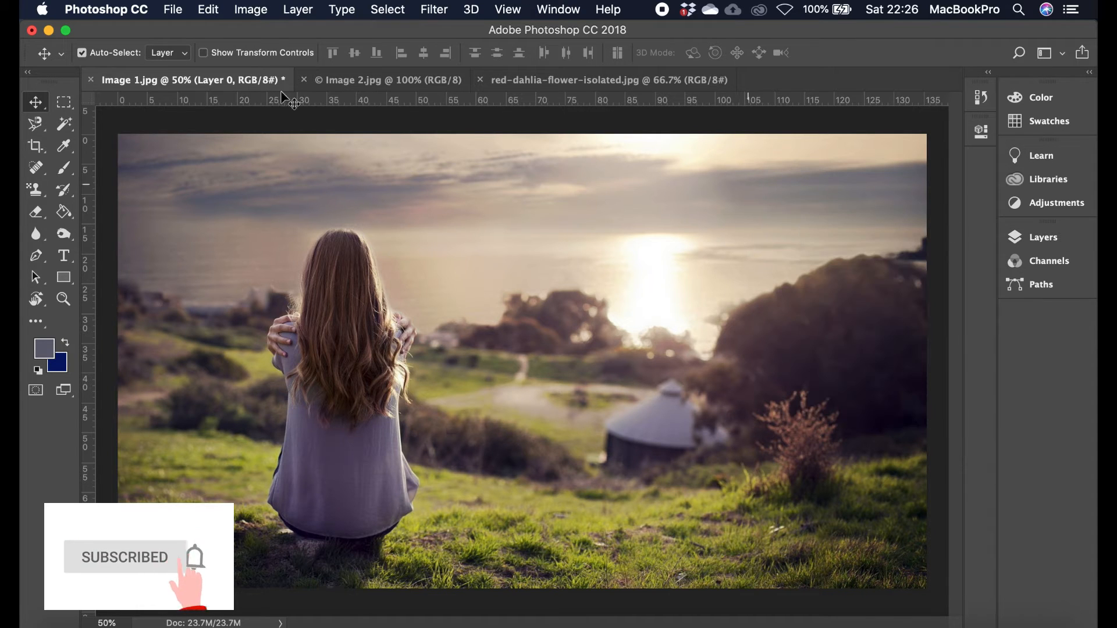
- Show the Move tool's transform controls and scale the photo layer proportionally to about three quarters, keeping its lower-left corner fixed
click(30, 109)
click(95, 107)
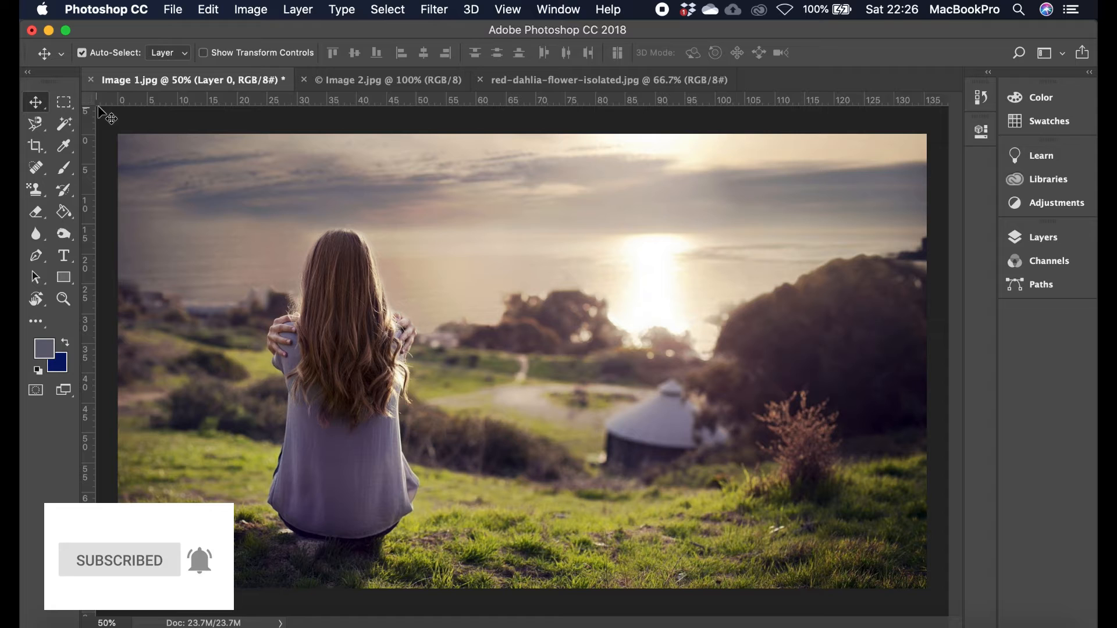
click(240, 56)
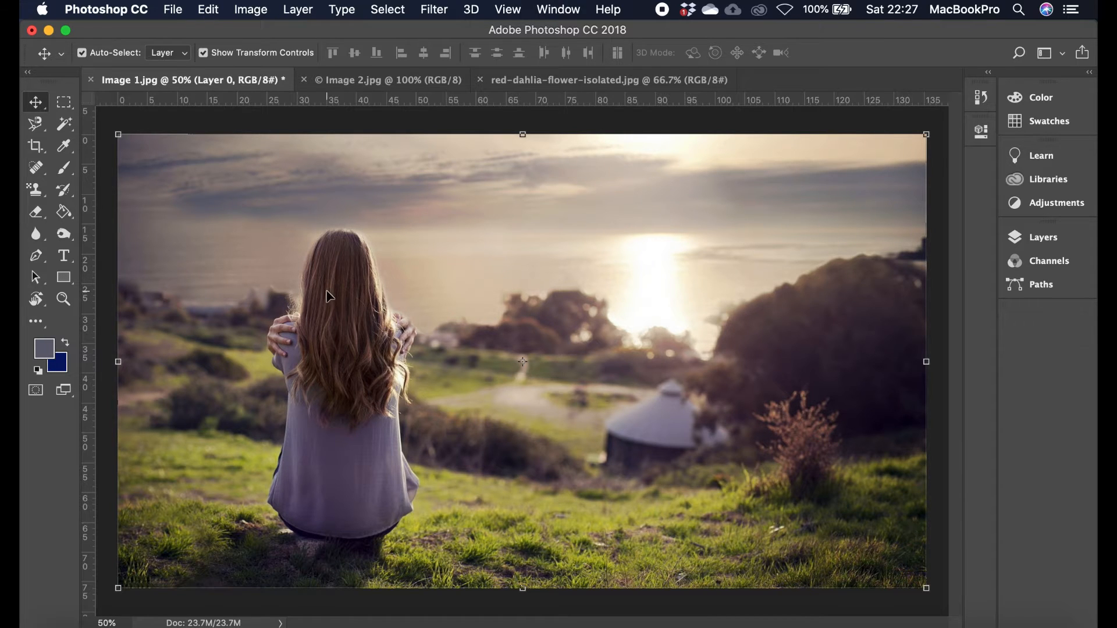
mouse_move(927, 136)
mouse_down()
mouse_move(783, 197)
mouse_move(682, 218)
mouse_move(927, 135)
mouse_up()
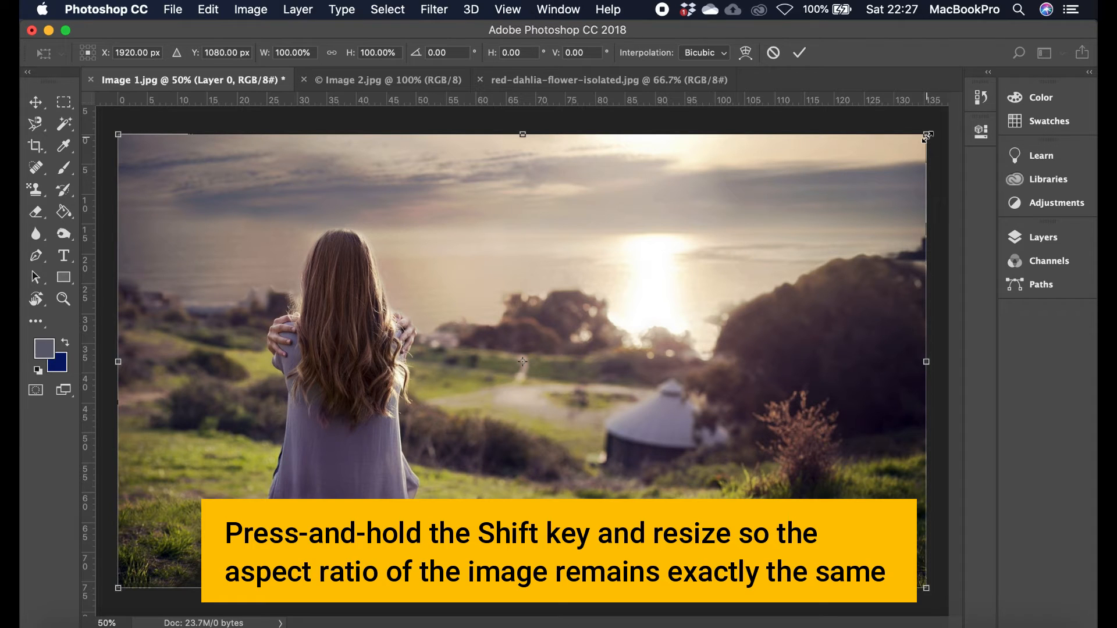
drag(926, 135, 751, 274)
key(Return)
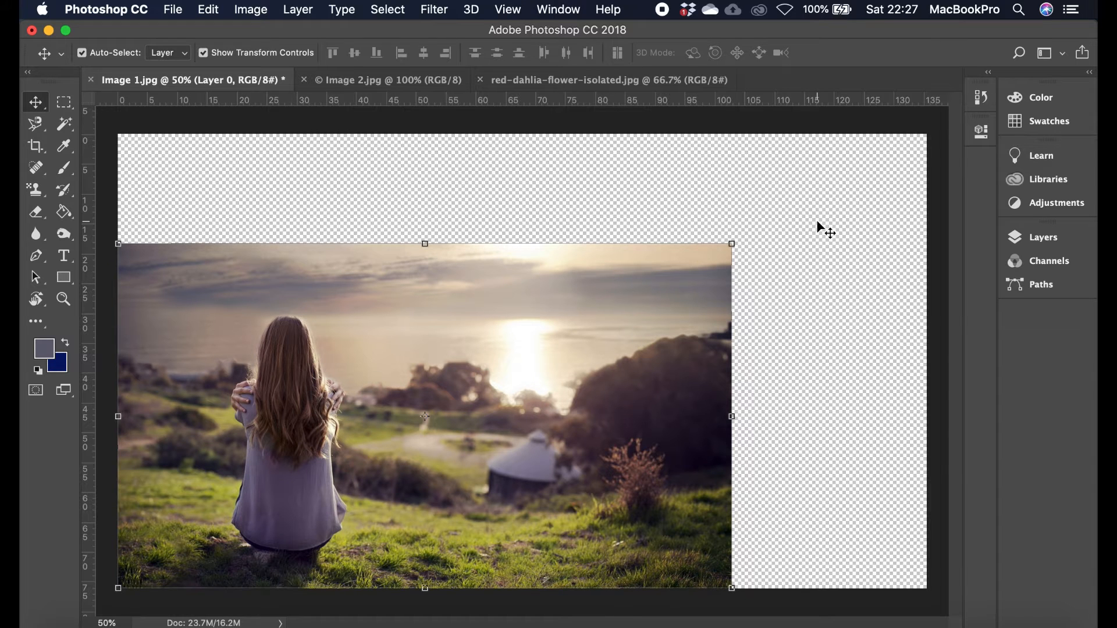
- Undo the photo layer's scaling and hide the Move tool's transform controls
click(819, 223)
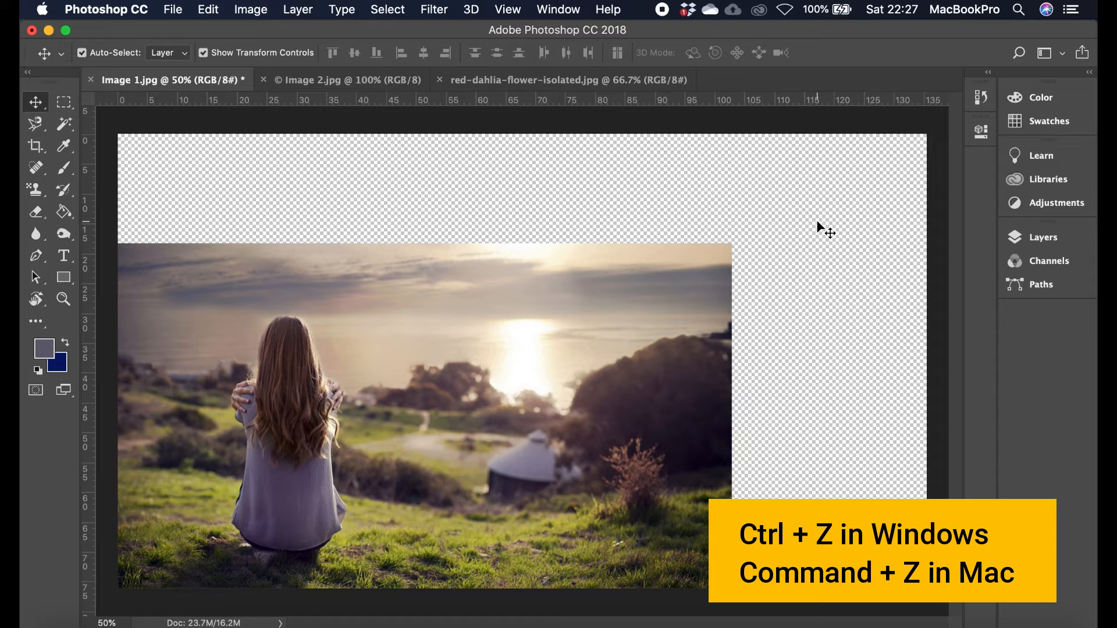
key(super+z)
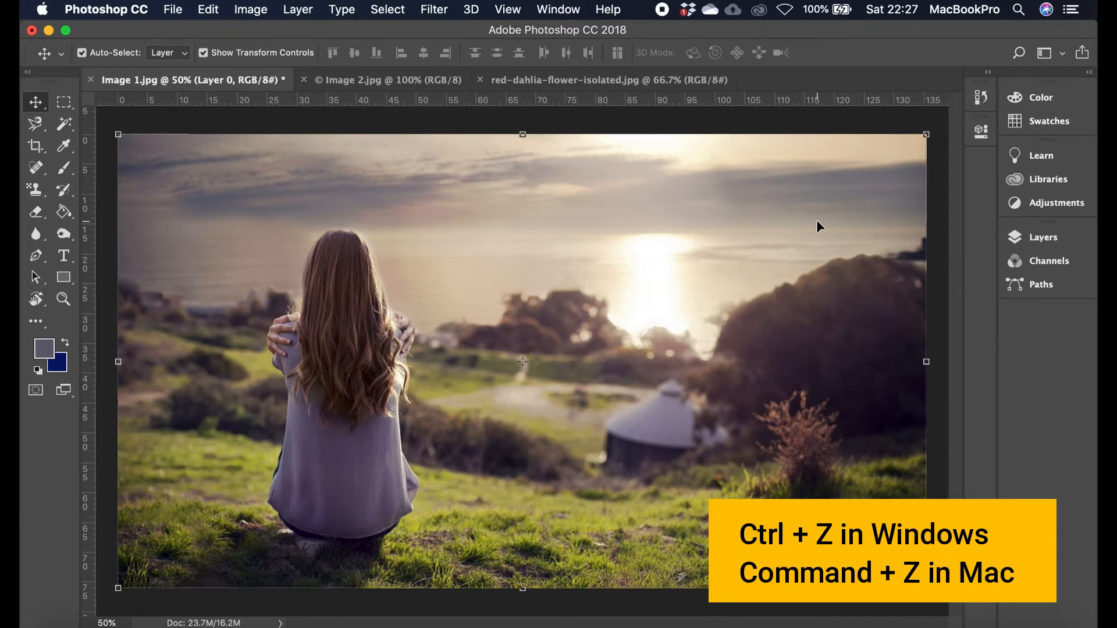
key(super+t)
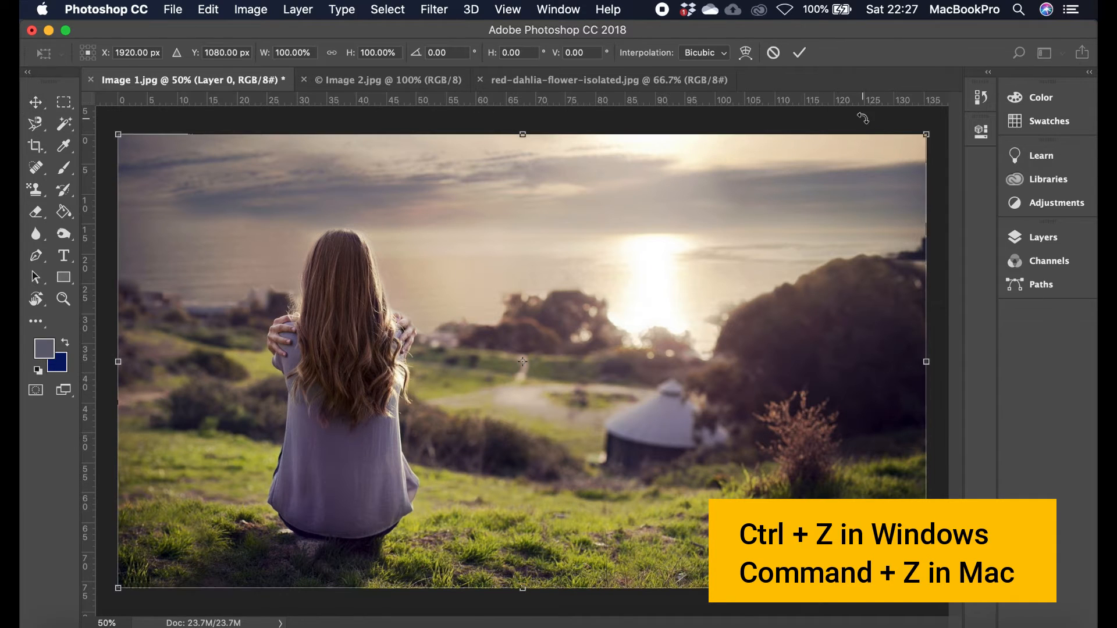
click(776, 54)
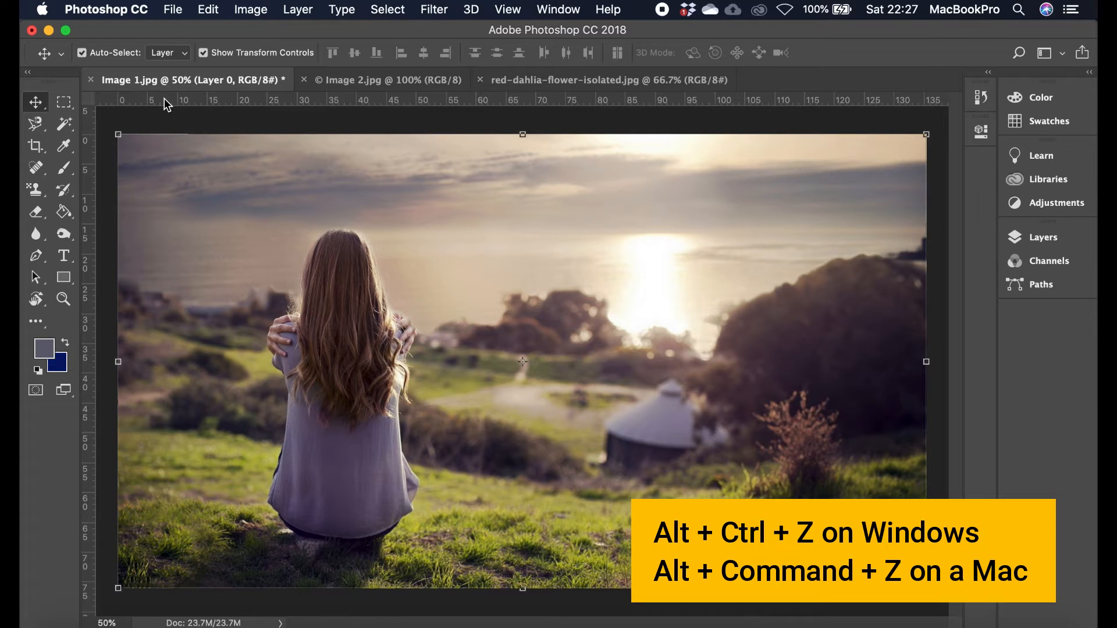
click(41, 103)
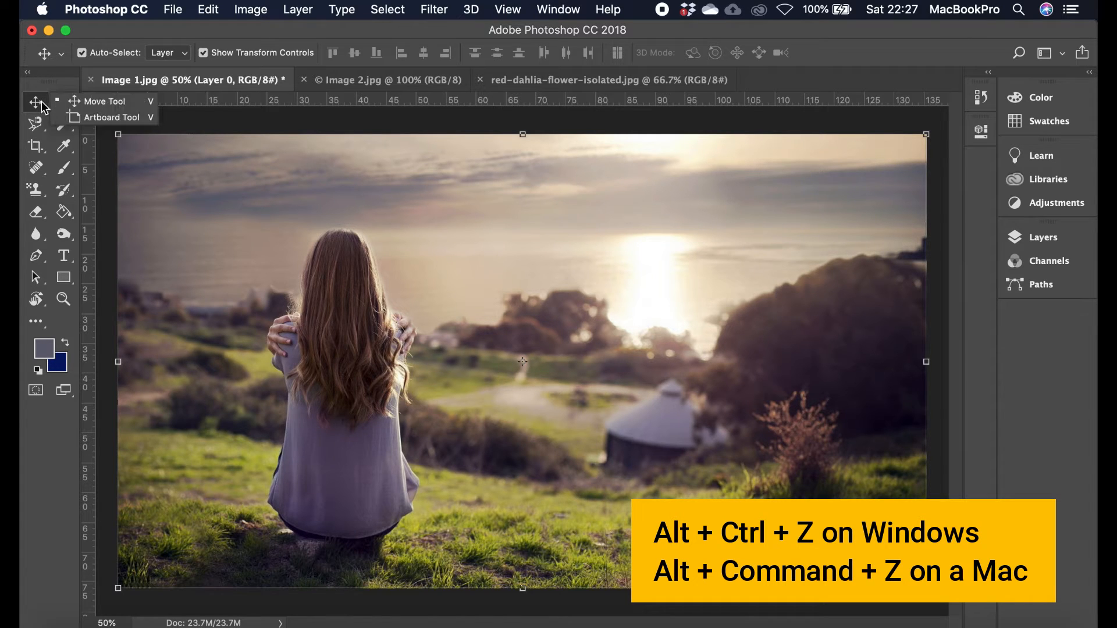
click(42, 103)
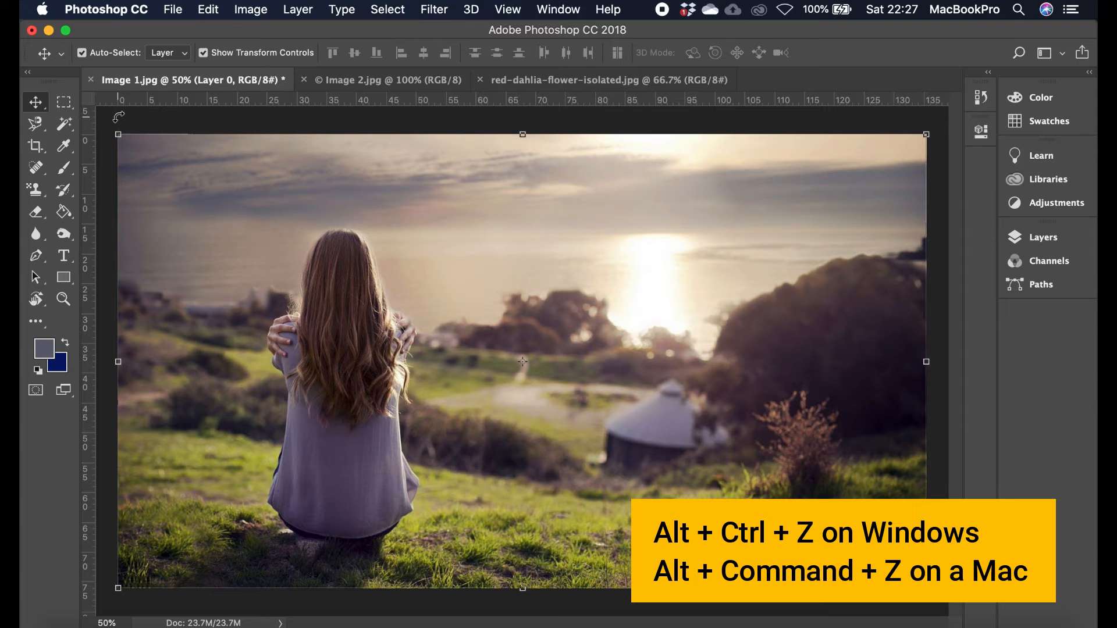
click(204, 53)
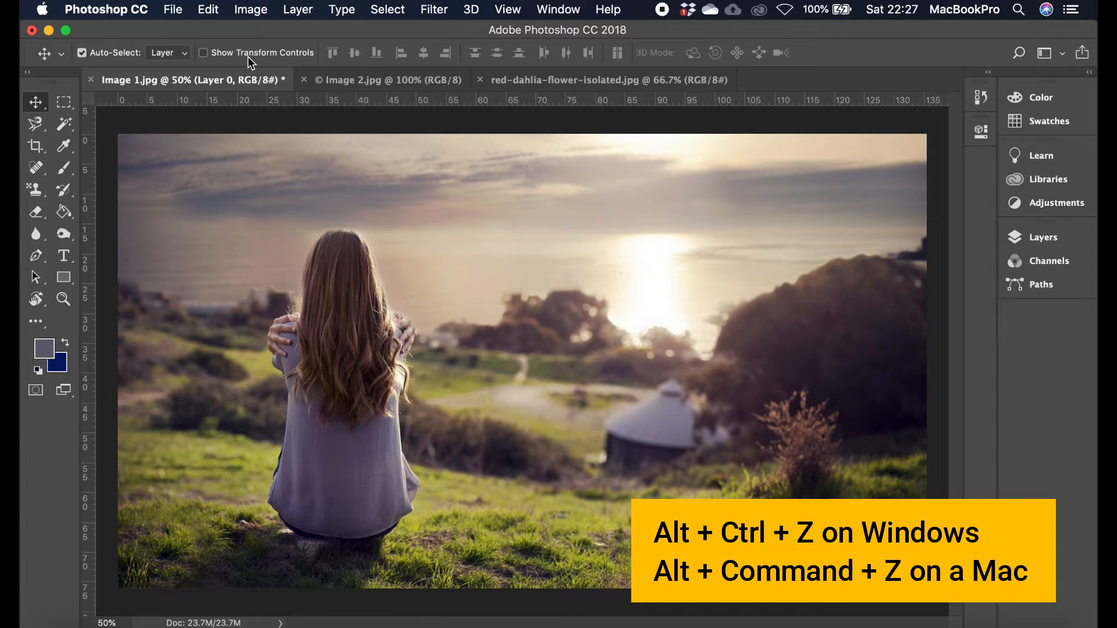
- Draw a rectangular marquee selection over the woman's head and shoulders, and shift its outline to the left around her
click(70, 105)
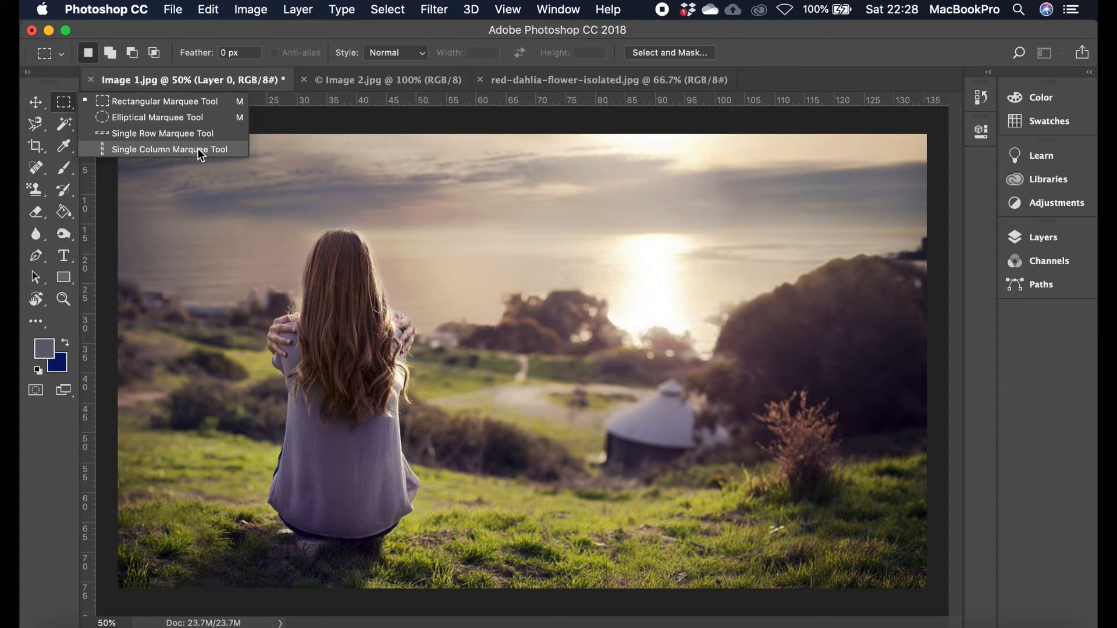
click(158, 102)
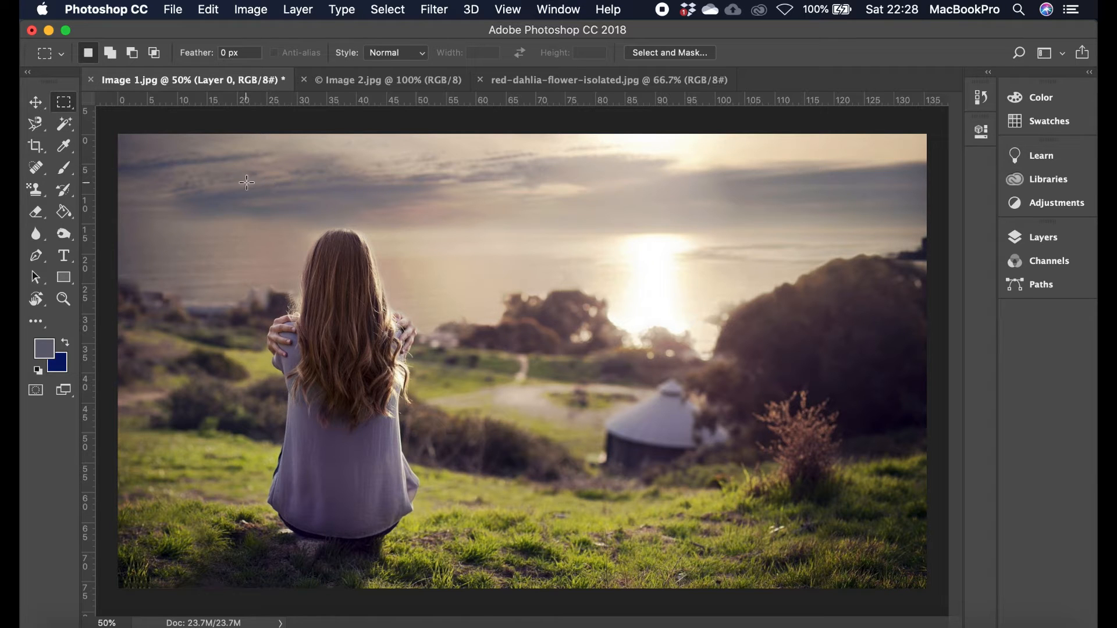
drag(231, 169, 597, 408)
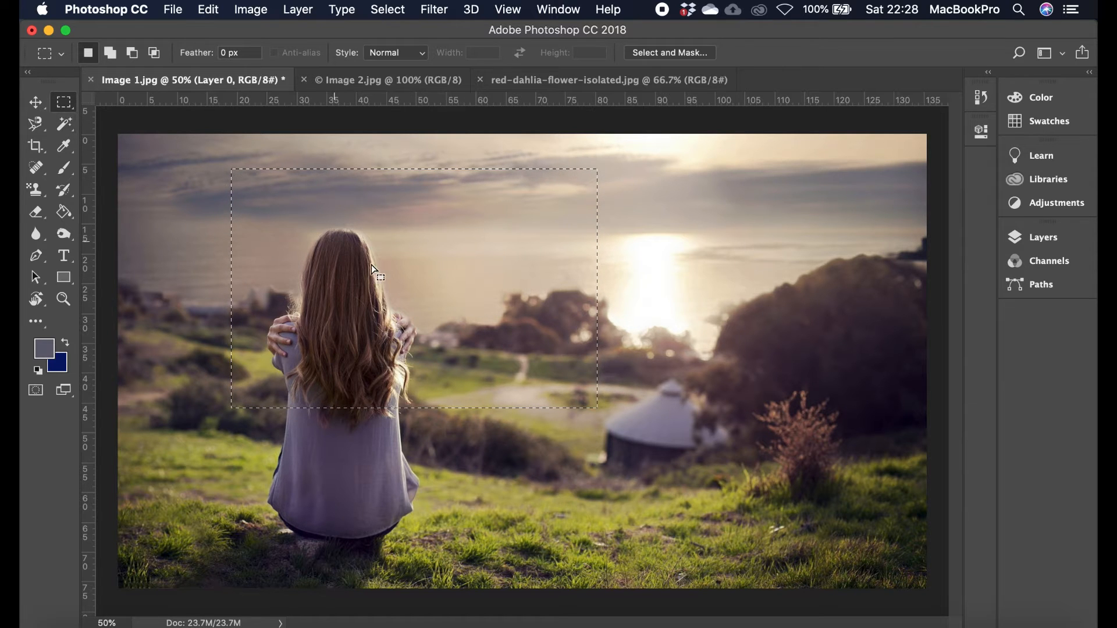
drag(433, 281, 366, 272)
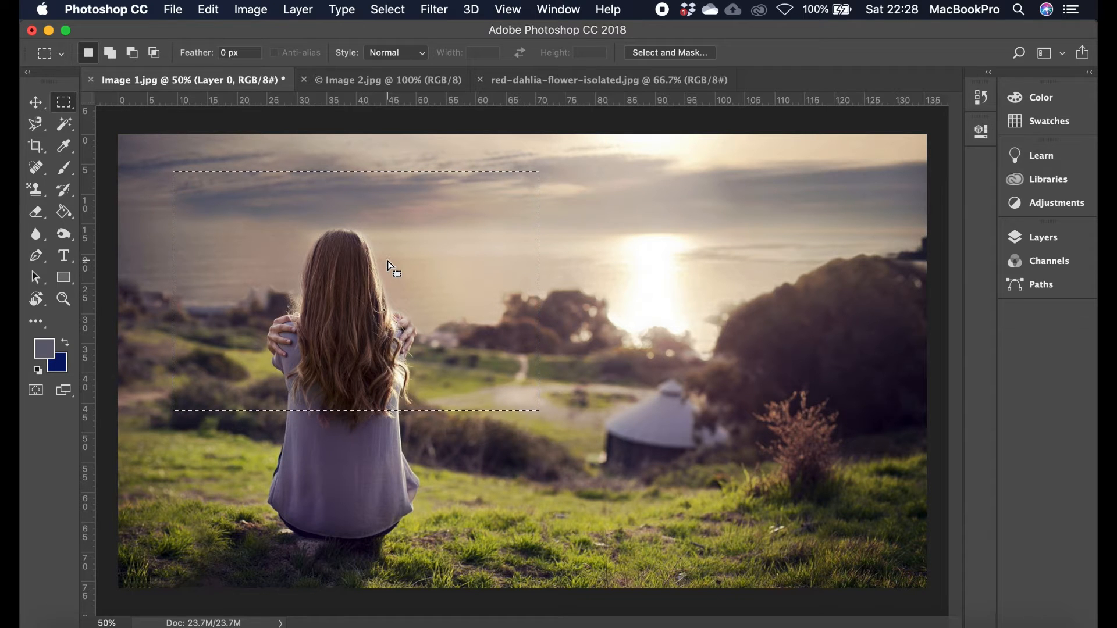
drag(392, 263, 394, 272)
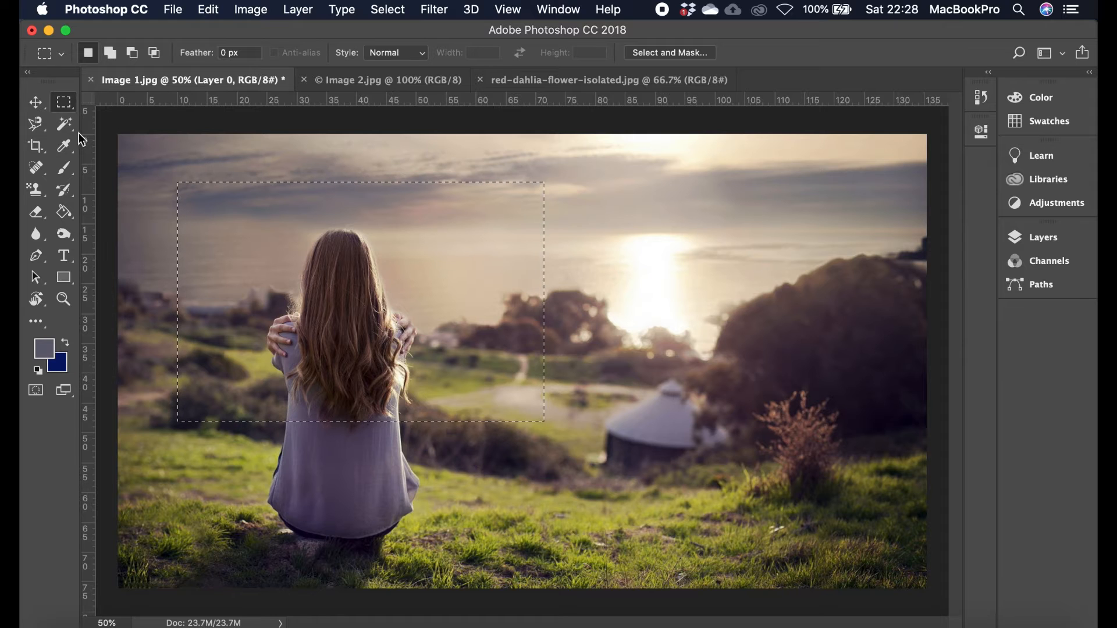
- Try to move the selected pixels down and to the right over the white hut, and clear the selection
click(39, 107)
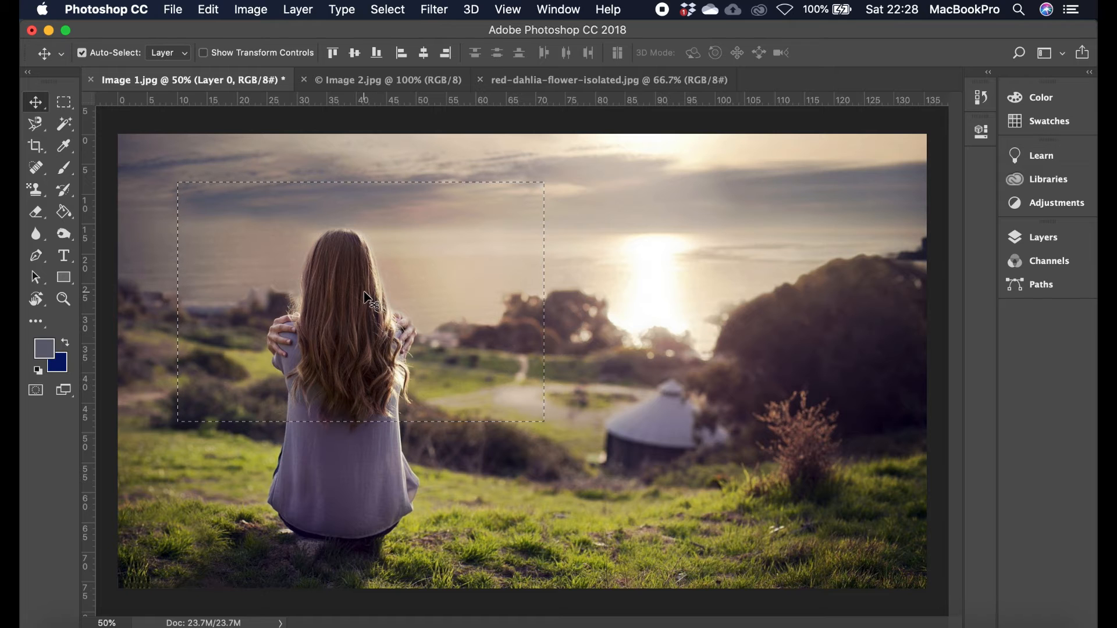
drag(368, 299, 613, 372)
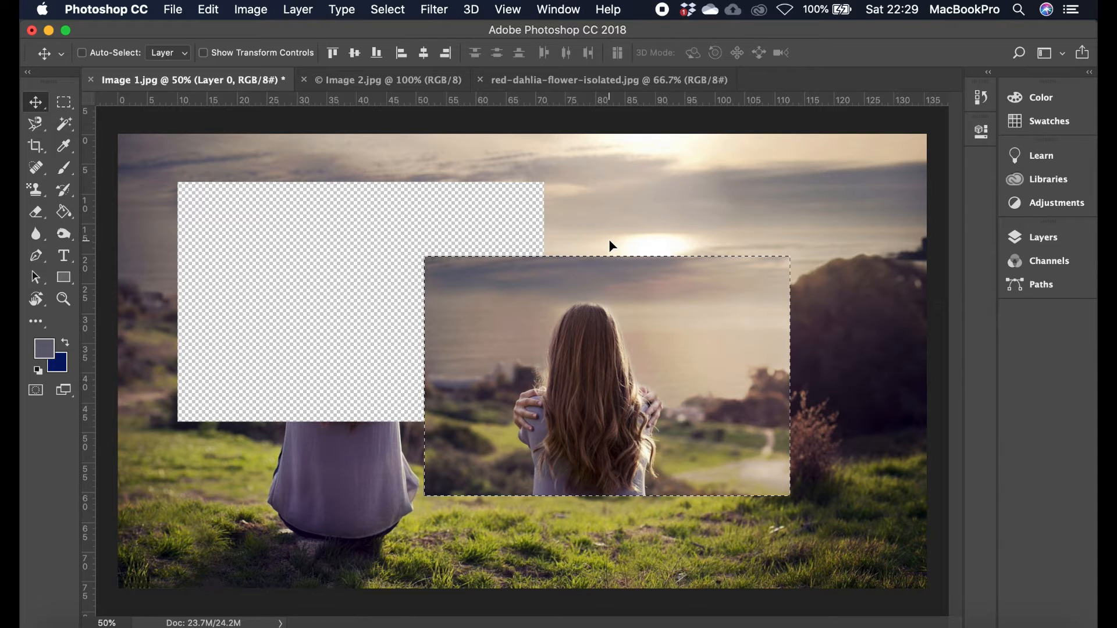
key(super+z)
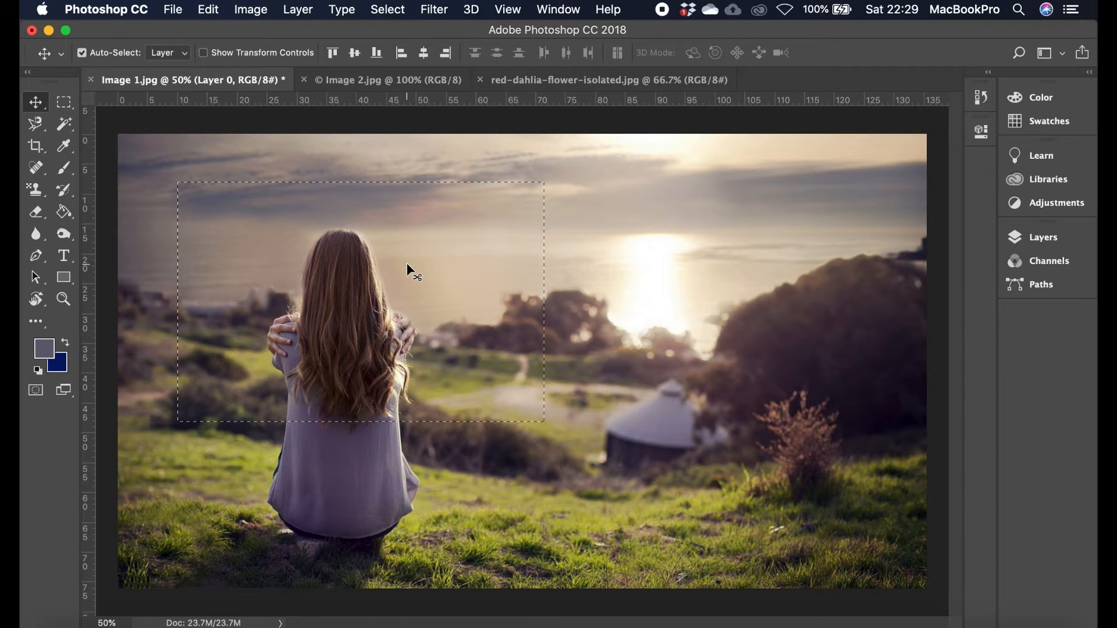
key(super+d)
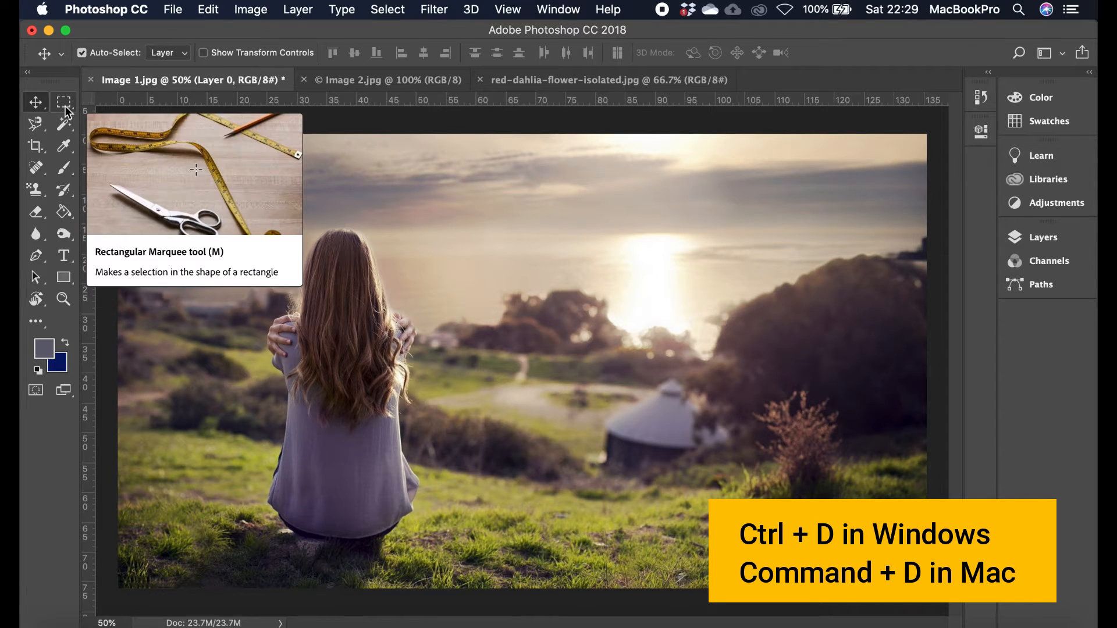
- Draw a new rectangular marquee selection around the woman's head and shoulders
drag(64, 105, 139, 109)
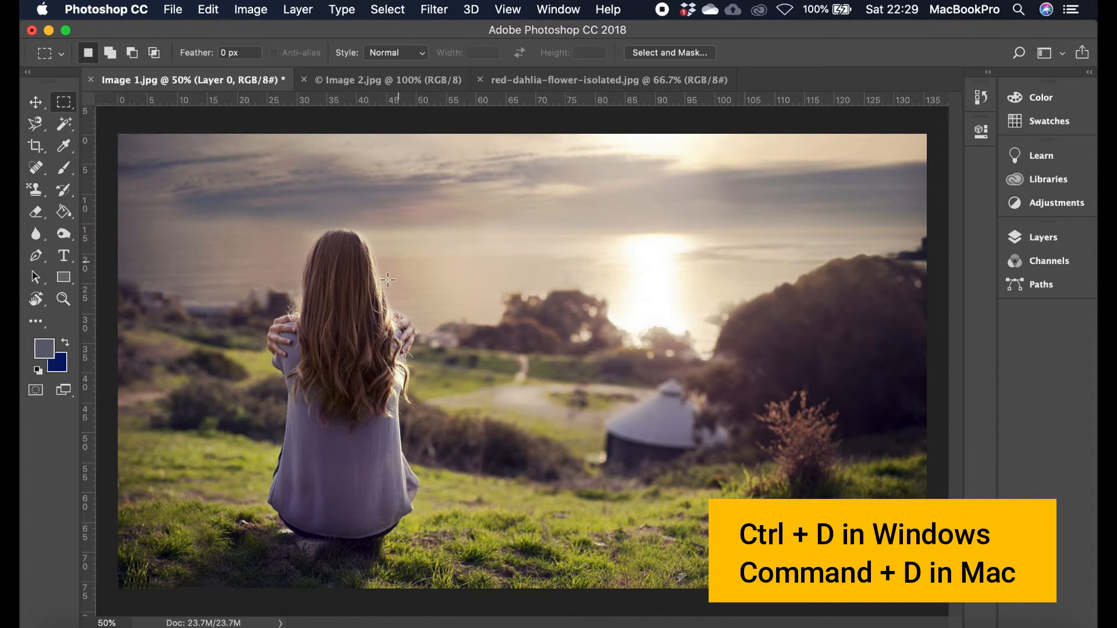
drag(527, 403, 554, 417)
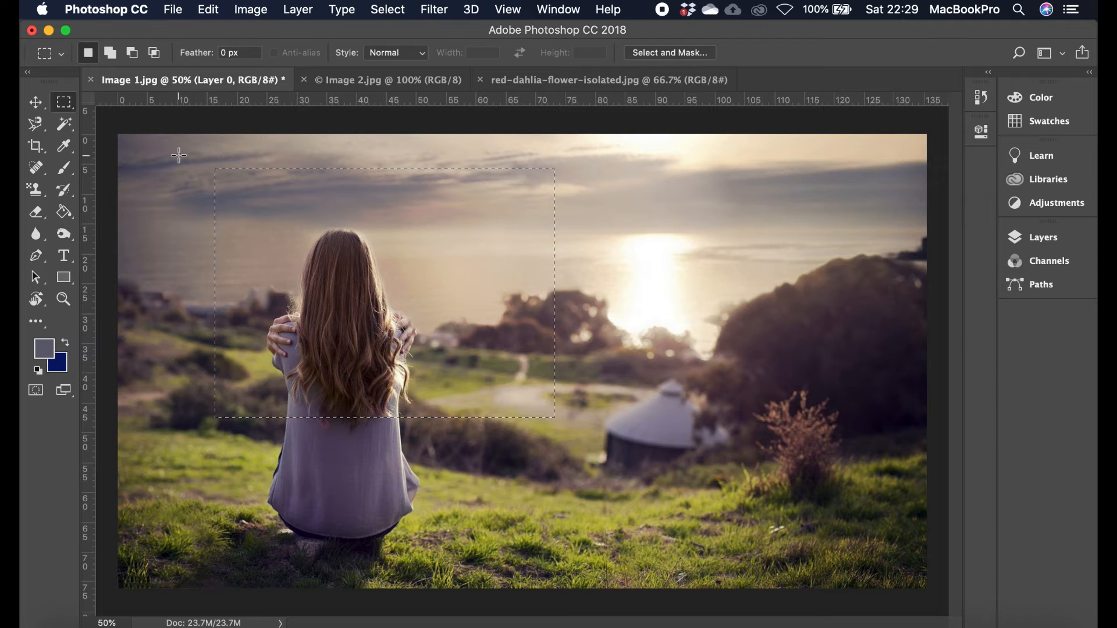
- Replace the selection with a rectangle around the woman's upper body, and replace that with one over the sun and dark trees
drag(169, 157, 489, 354)
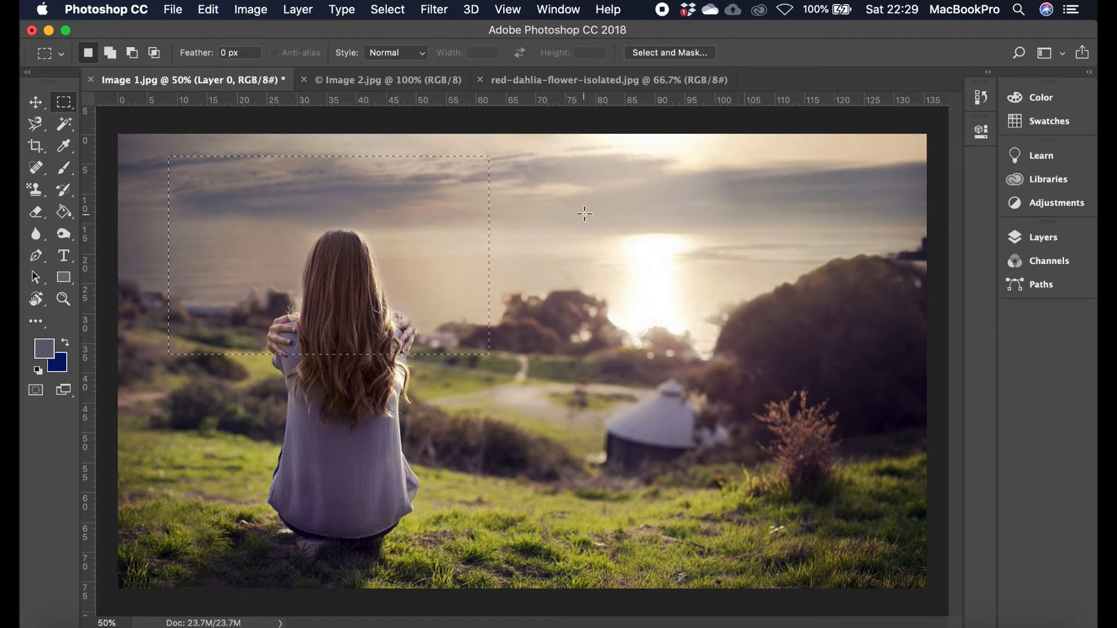
drag(543, 163, 878, 391)
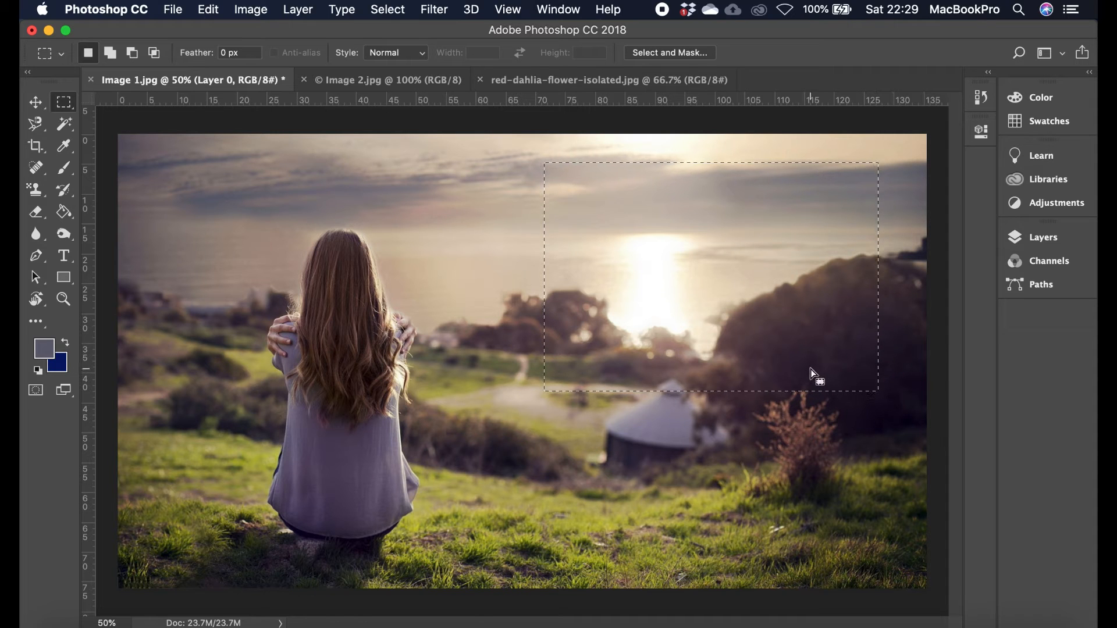
- Add three more marquee rectangles to the selection: over the woman's head, over her lower back, and over the hut and dry bush
click(110, 57)
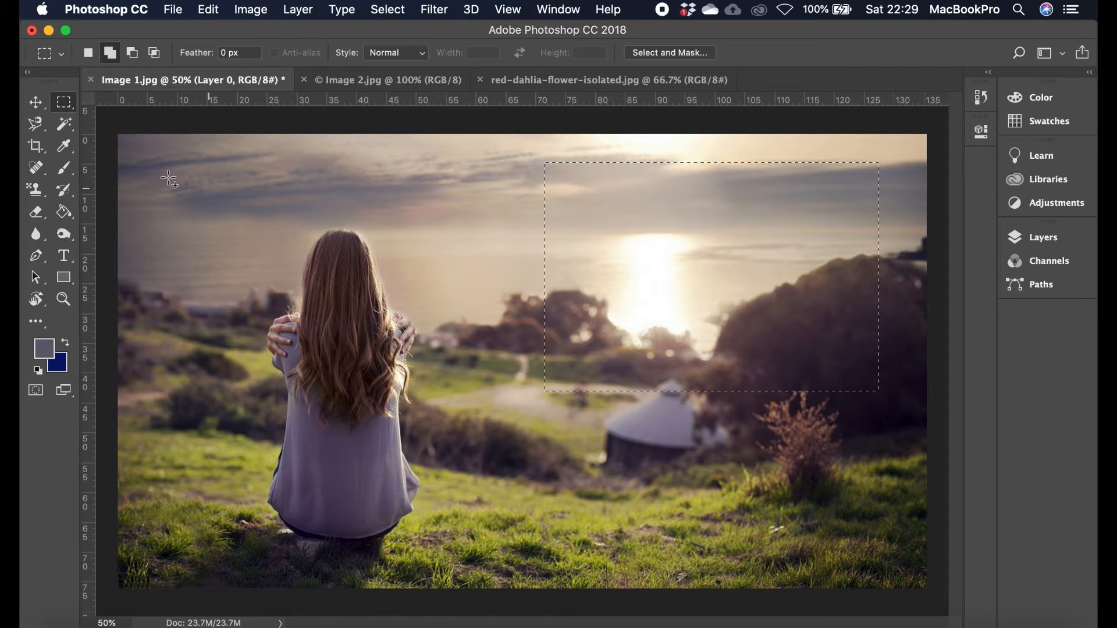
drag(168, 165, 438, 346)
drag(167, 386, 440, 516)
drag(513, 420, 838, 529)
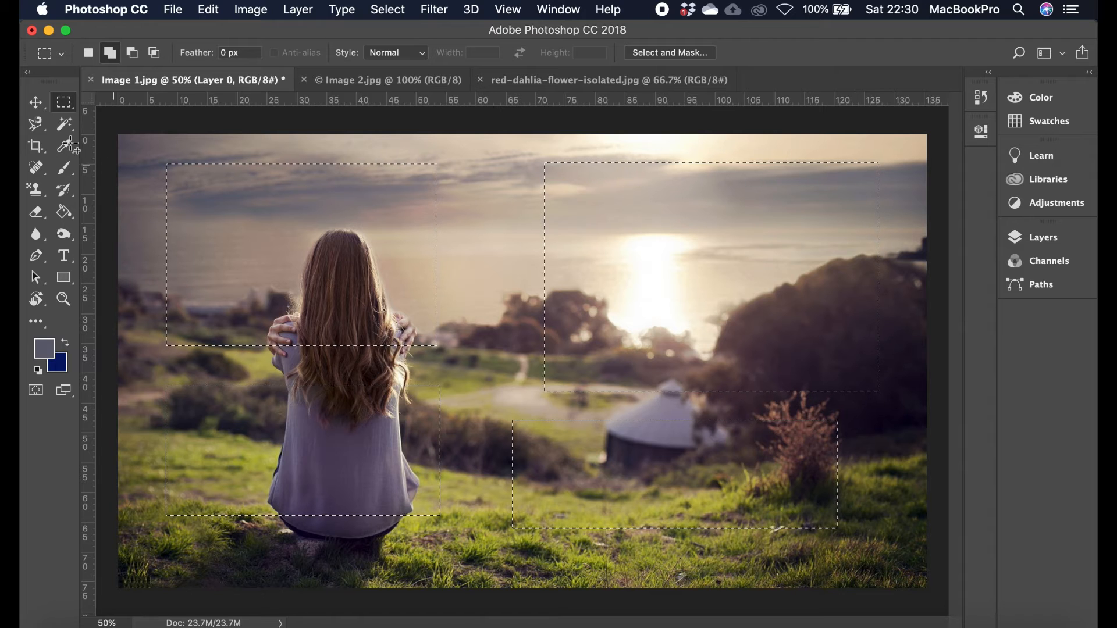
- Subtract all four rectangles from the selection by enclosing each one with the marquee in Subtract from Selection mode
click(134, 54)
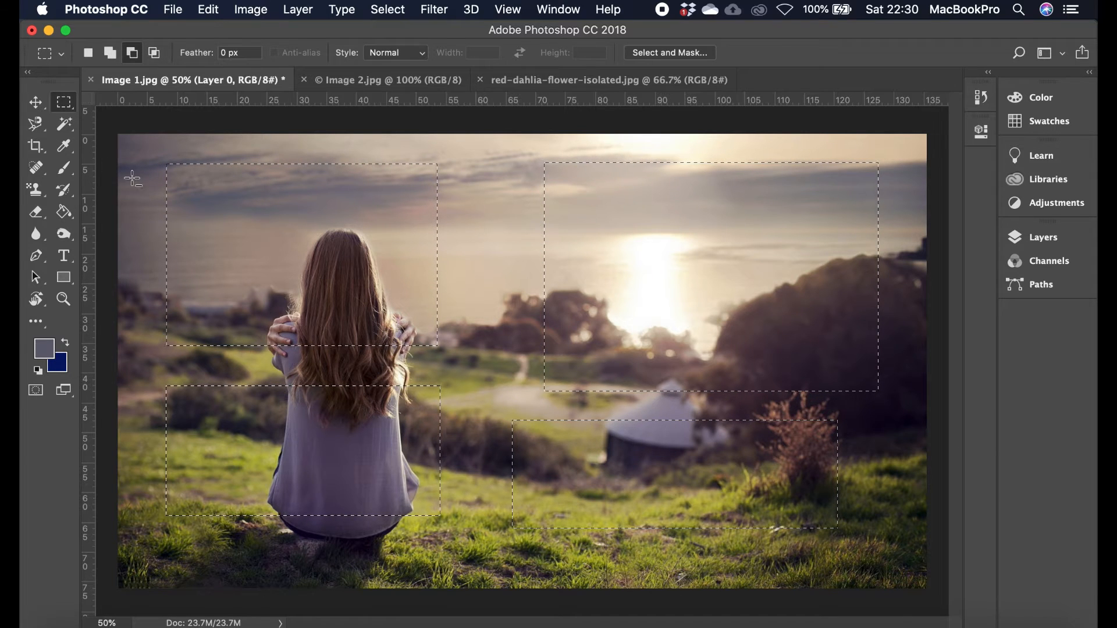
drag(142, 147, 457, 361)
drag(129, 372, 412, 511)
drag(483, 380, 851, 557)
drag(897, 472, 518, 146)
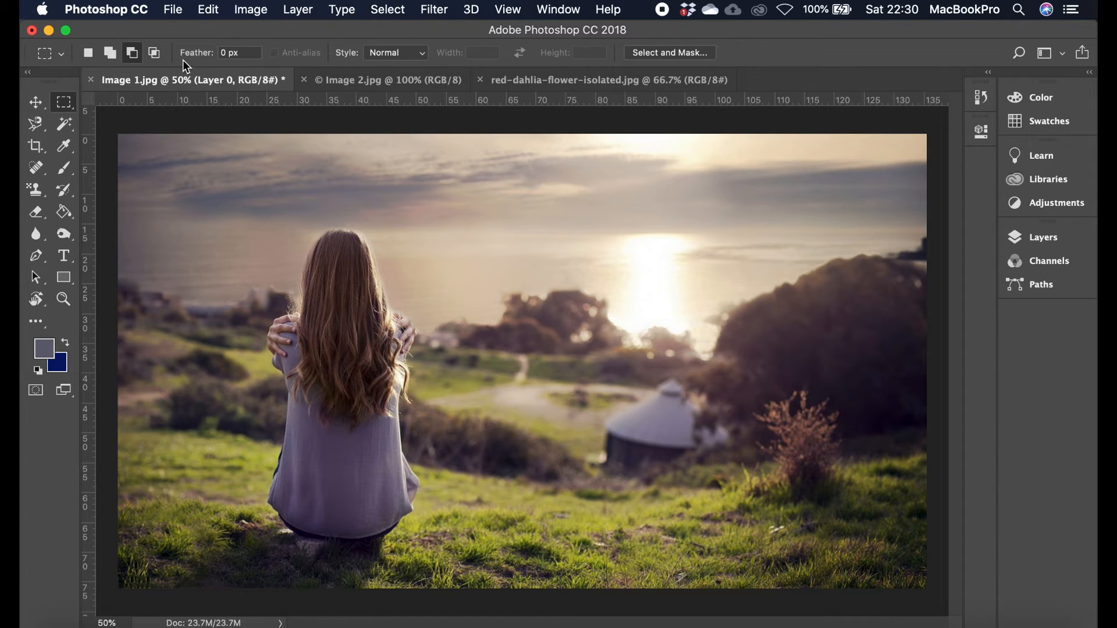
- In Intersect with Selection mode, reduce a large rectangle to its overlap around the woman's head and shoulders, and clear the selection
click(154, 52)
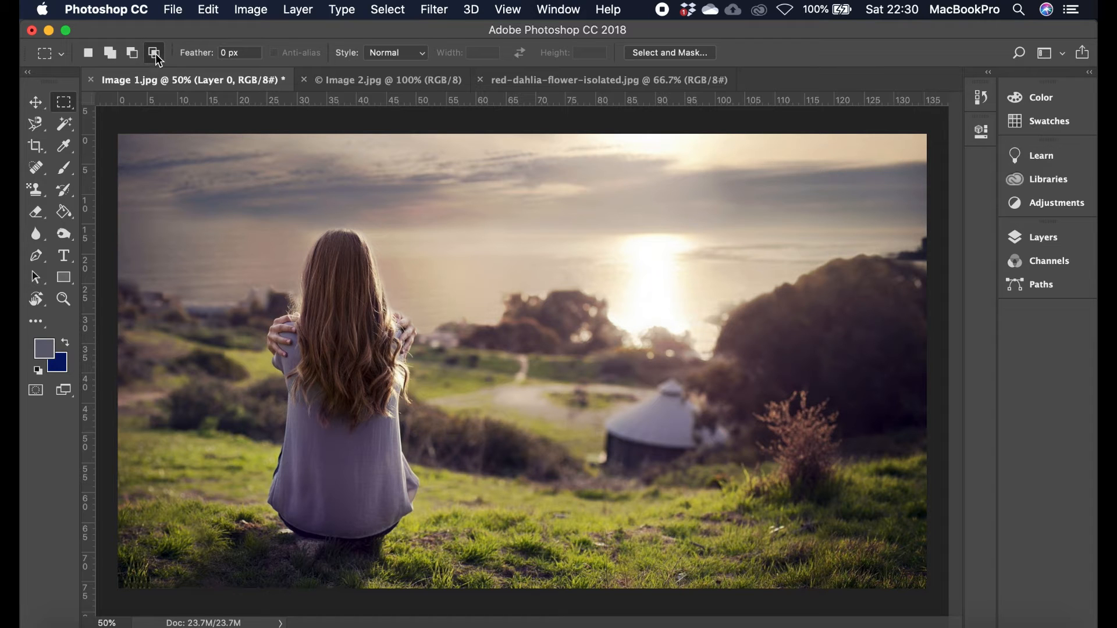
drag(191, 189, 495, 373)
drag(145, 172, 547, 431)
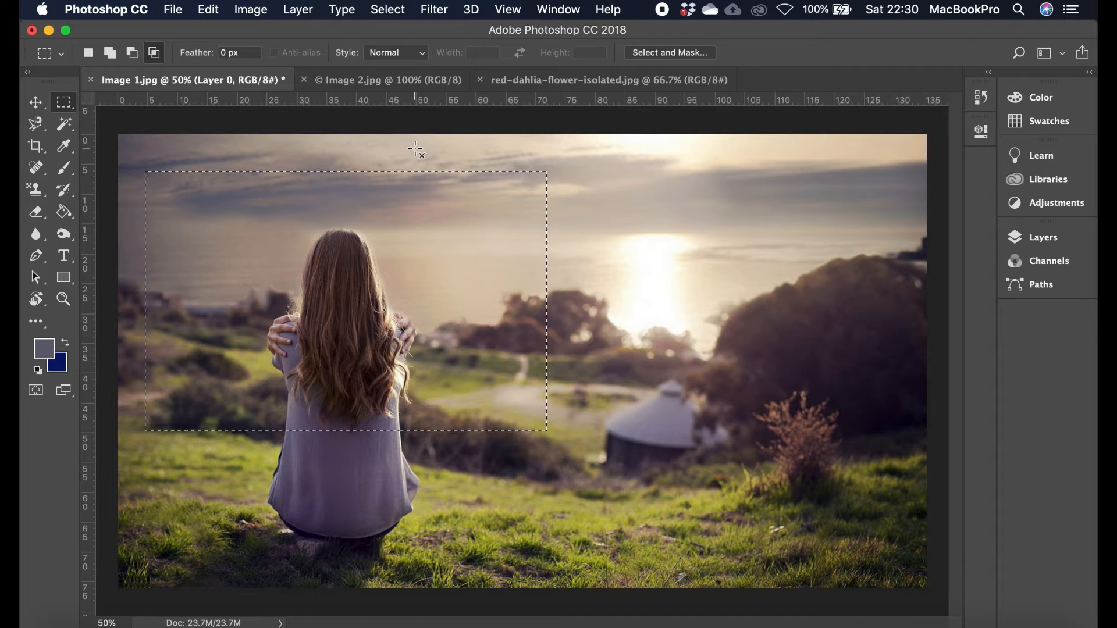
drag(241, 498, 433, 224)
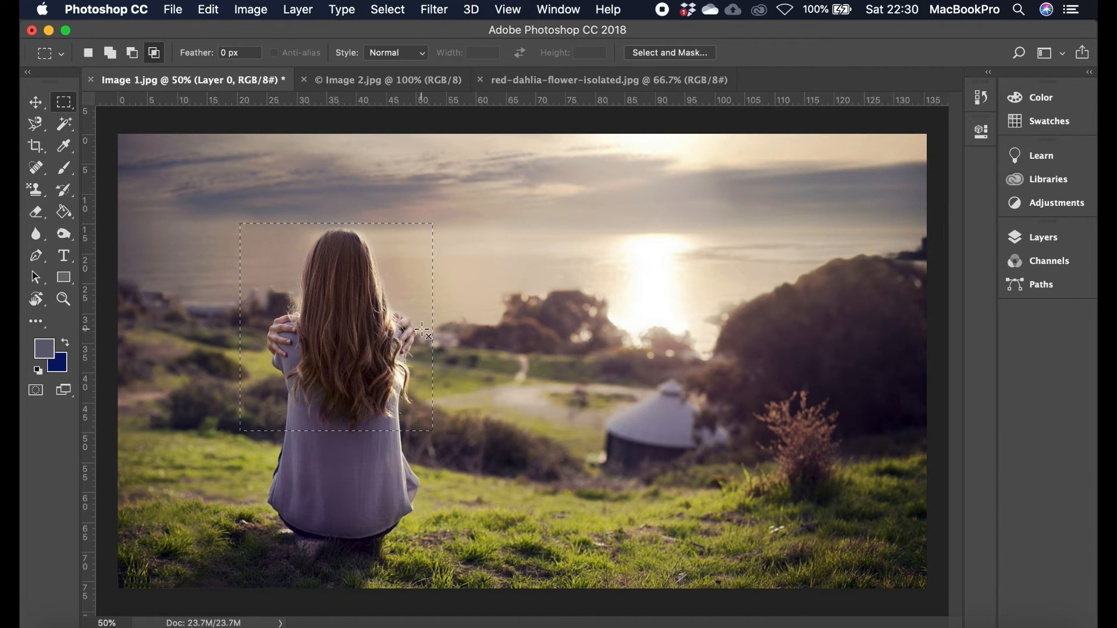
key(super+d)
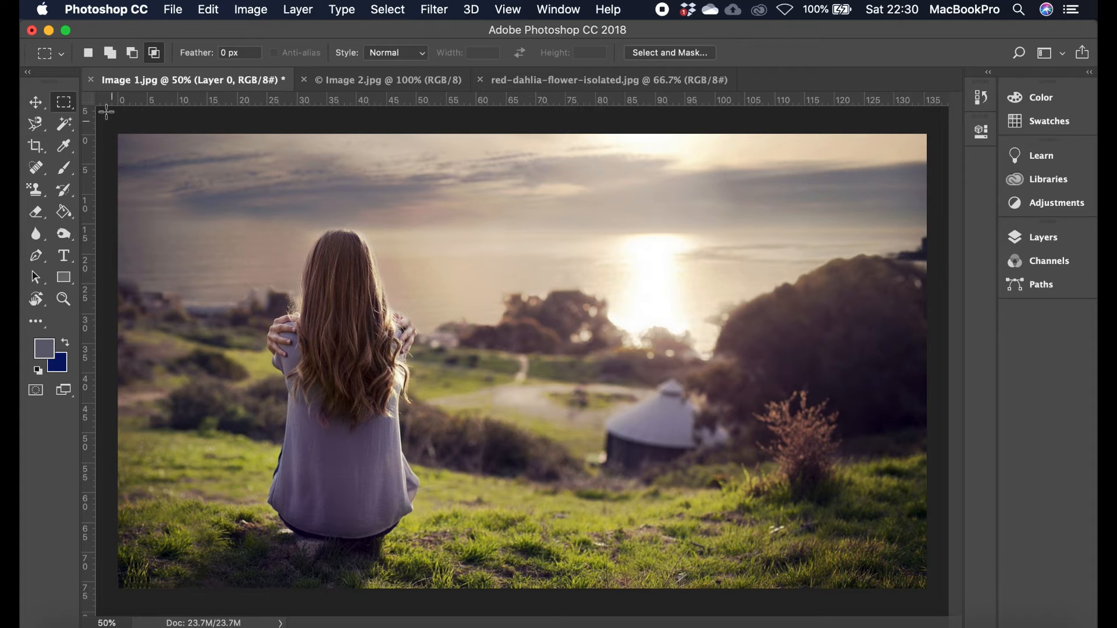
- Select a rectangle around the woman's head and shoulders with the Rectangular Marquee tool, paste a copy as a new layer, and show the layers
right_click(73, 109)
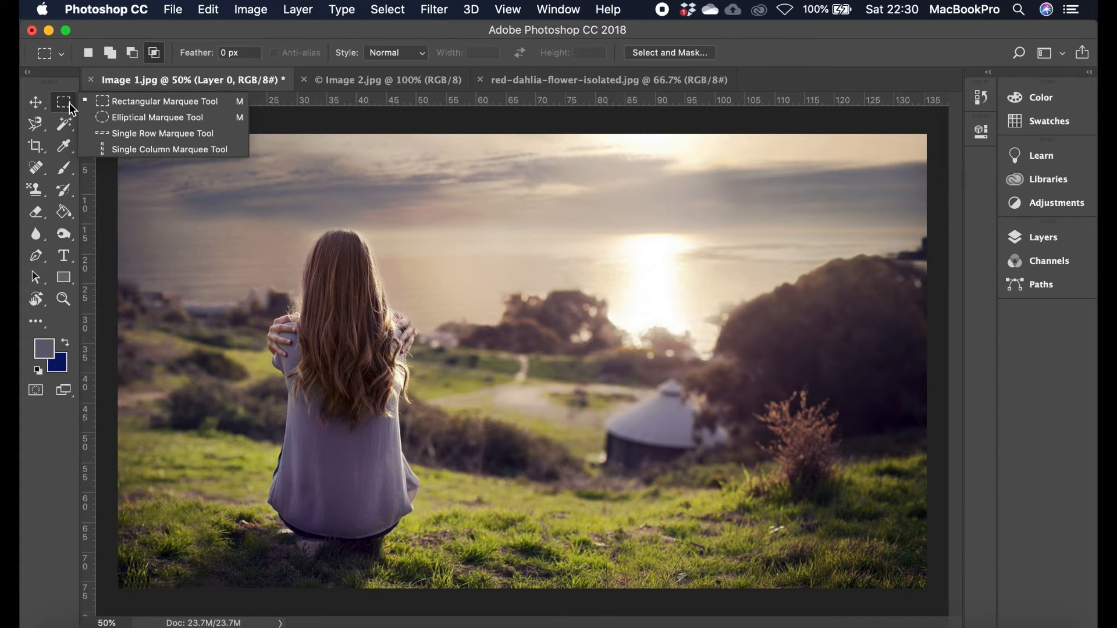
click(66, 106)
right_click(66, 106)
click(115, 103)
drag(196, 172, 515, 402)
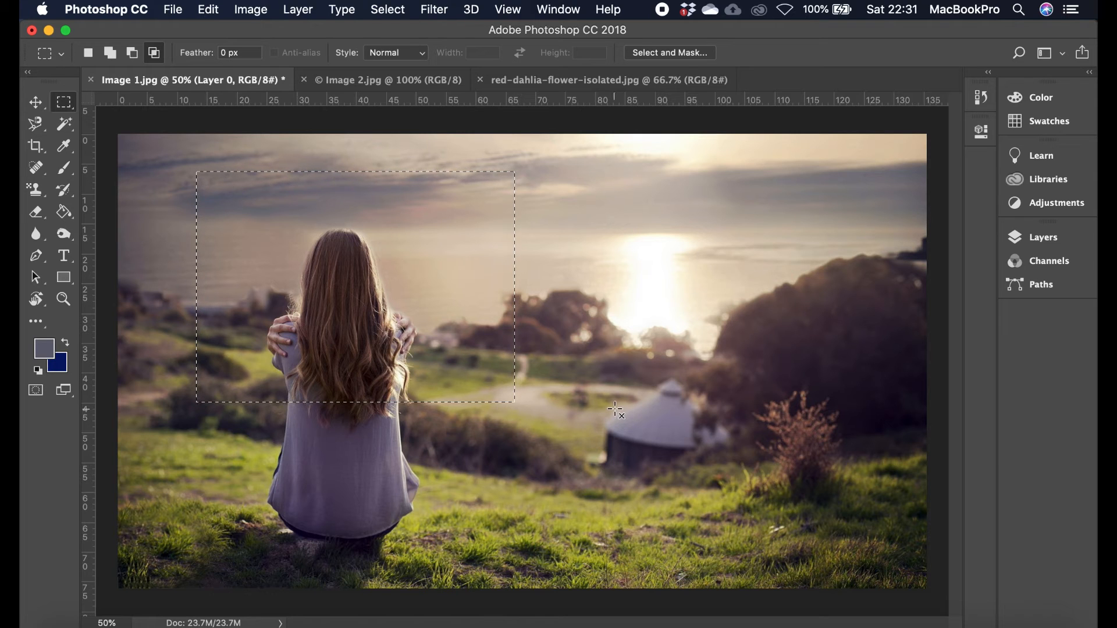
key(super+c)
key(super+v)
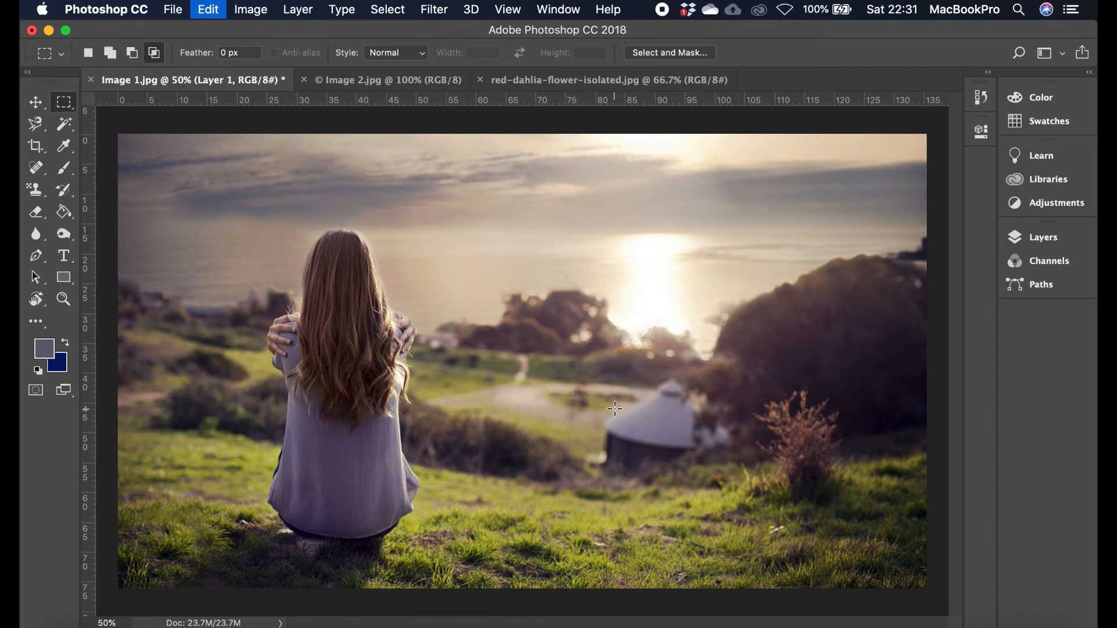
click(1057, 240)
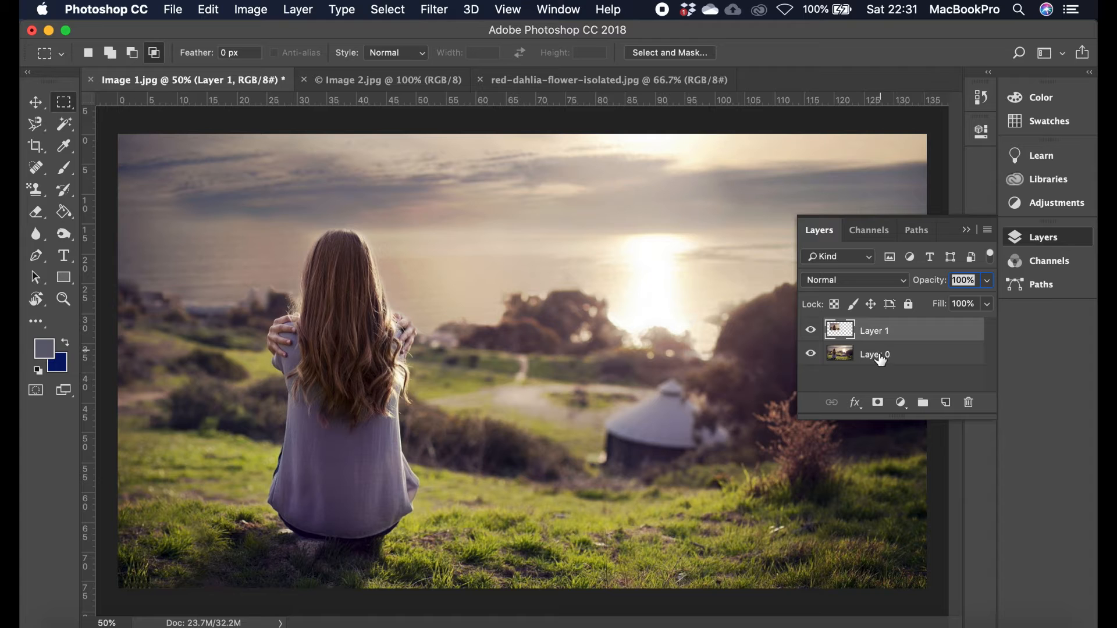
- Move the pasted rectangular copy to the right beside the woman, and delete its layer
click(38, 106)
drag(319, 272, 551, 262)
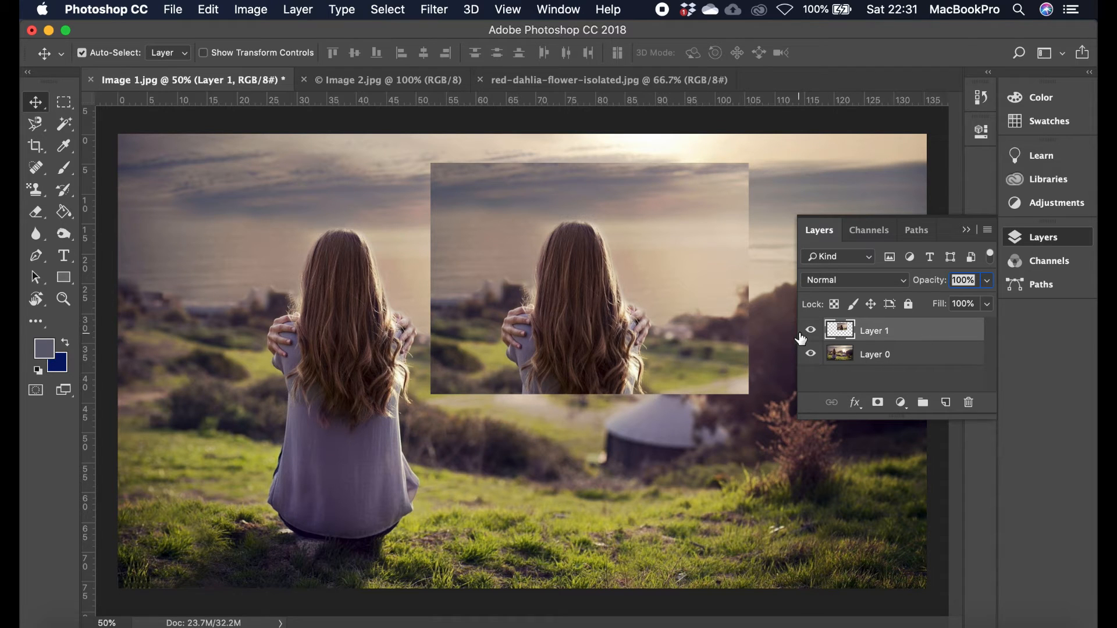
click(876, 333)
key(BackSpace)
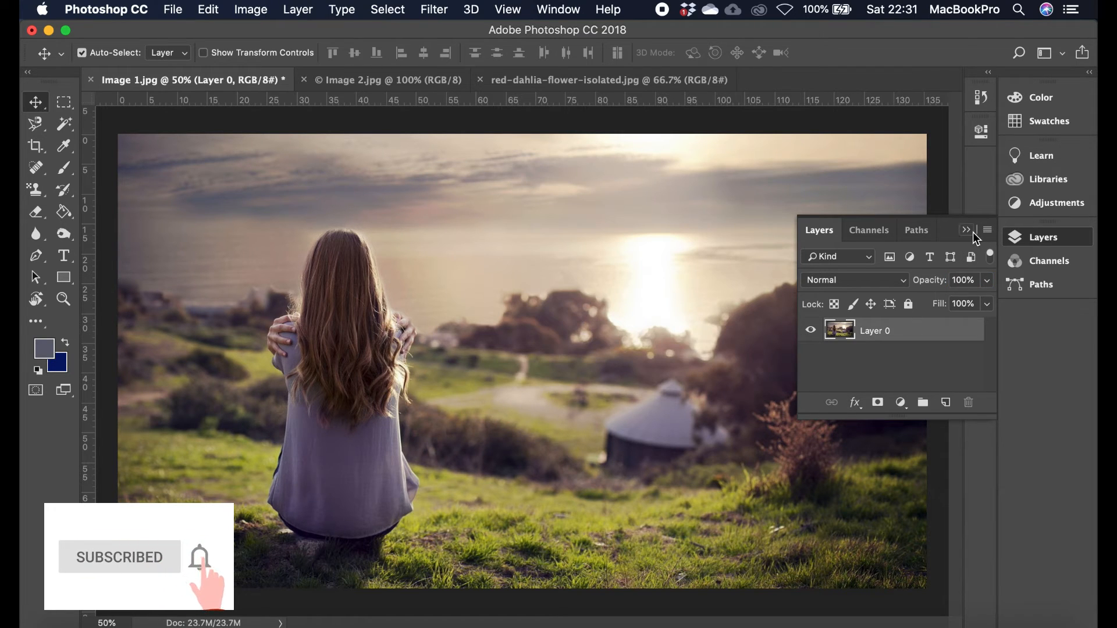
click(973, 234)
- Draw a trial elliptical marquee, clear it, and draw a larger near-circular one around the whole woman, shifting its outline slightly left
click(73, 109)
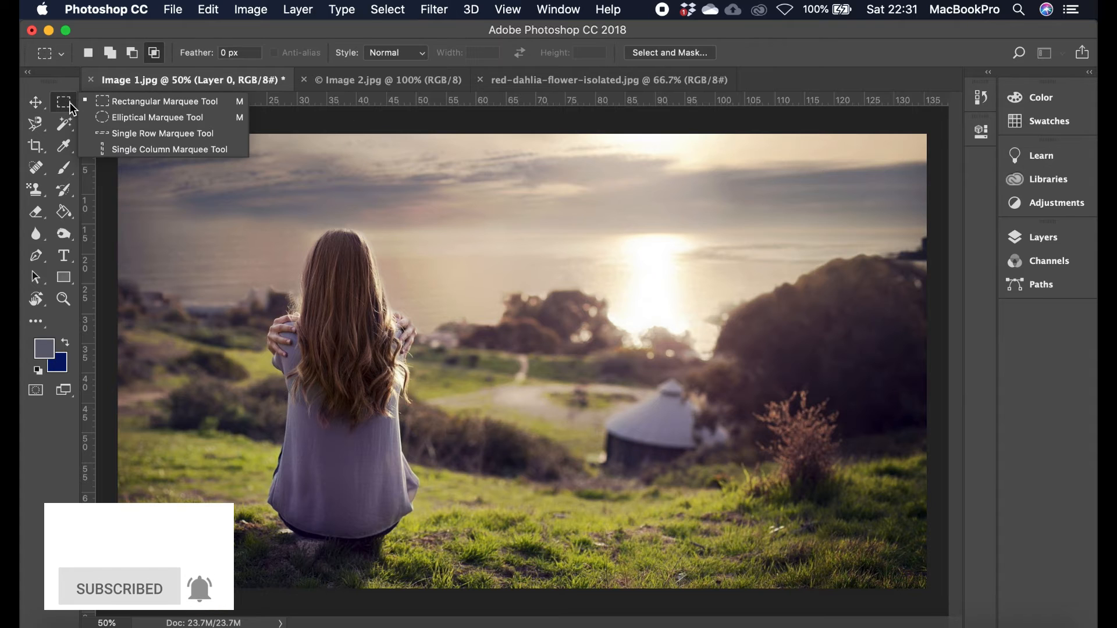
click(124, 118)
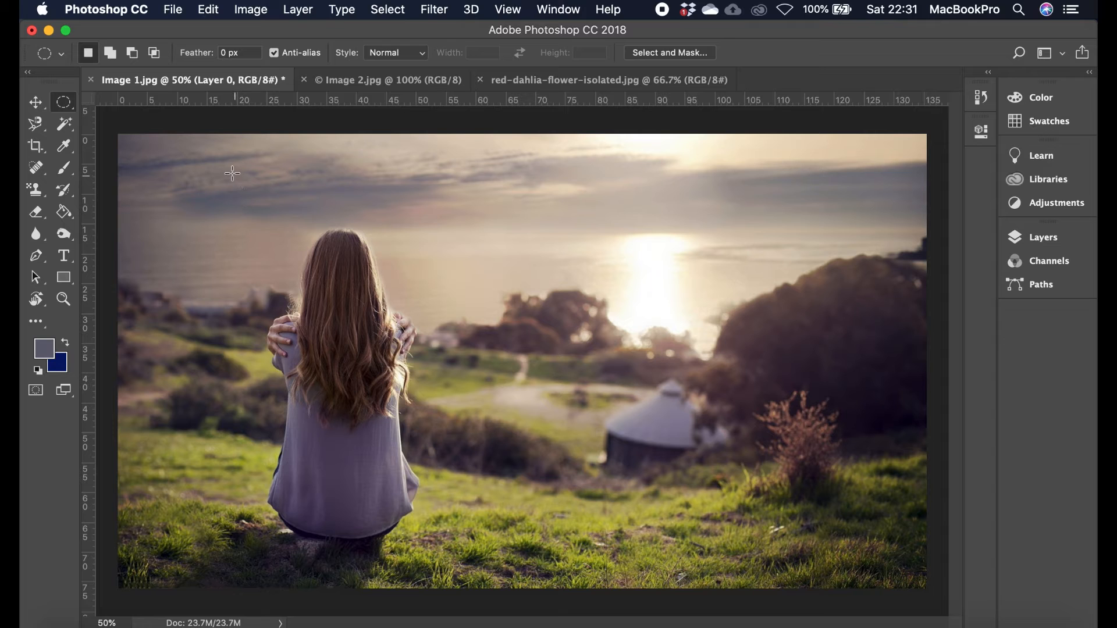
drag(208, 171, 528, 495)
key(super+d)
drag(178, 203, 559, 566)
drag(421, 456, 393, 457)
- Paste a copy of the circular selection onto a new layer and move it right, over the hut and trees
key(super+c)
key(super+v)
click(41, 103)
drag(351, 345, 698, 352)
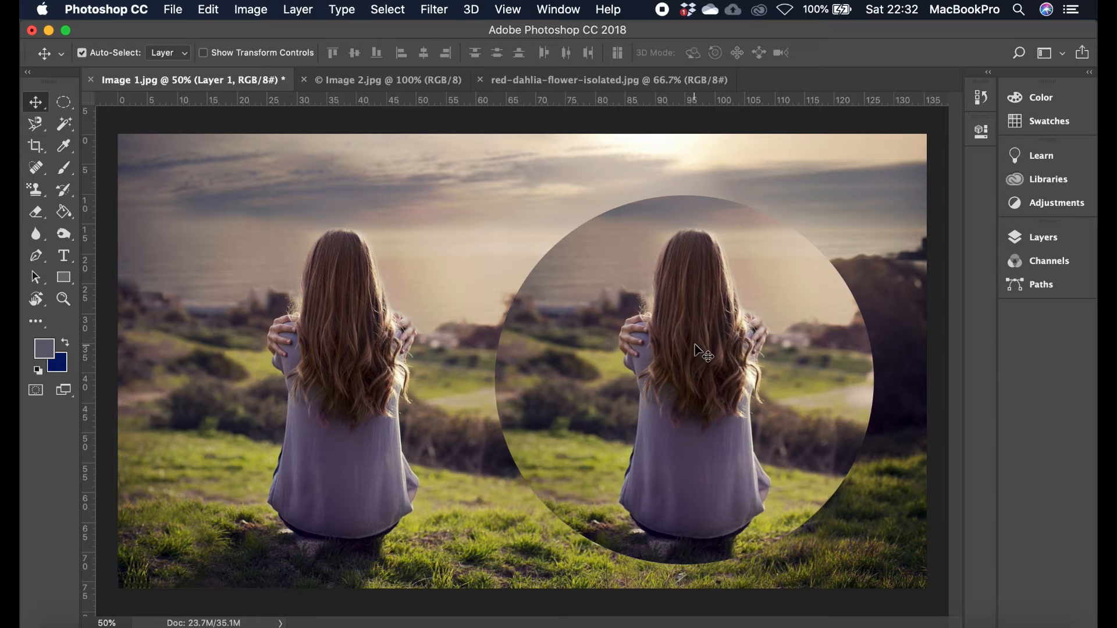
- Enable the Move tool's transform controls, scale the circular copy up slightly, and select the photo layer
click(247, 52)
key(super+t)
drag(874, 197, 903, 166)
drag(815, 286, 810, 284)
key(Return)
click(406, 208)
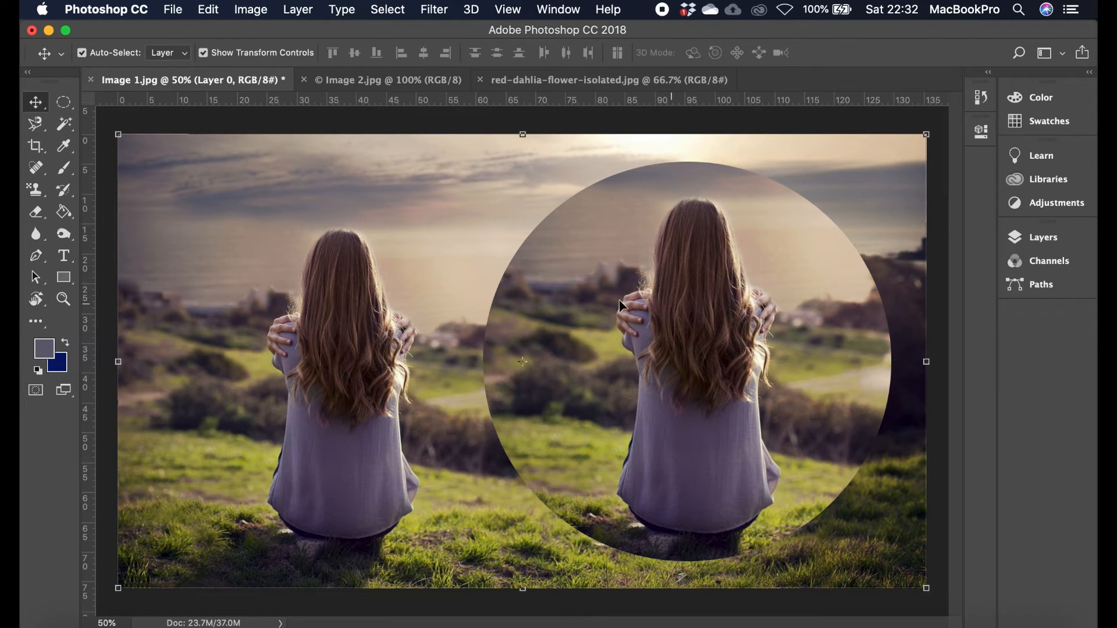
- Delete the circular copy's layer, Layer 1, and collapse the layer list
click(1036, 238)
click(906, 336)
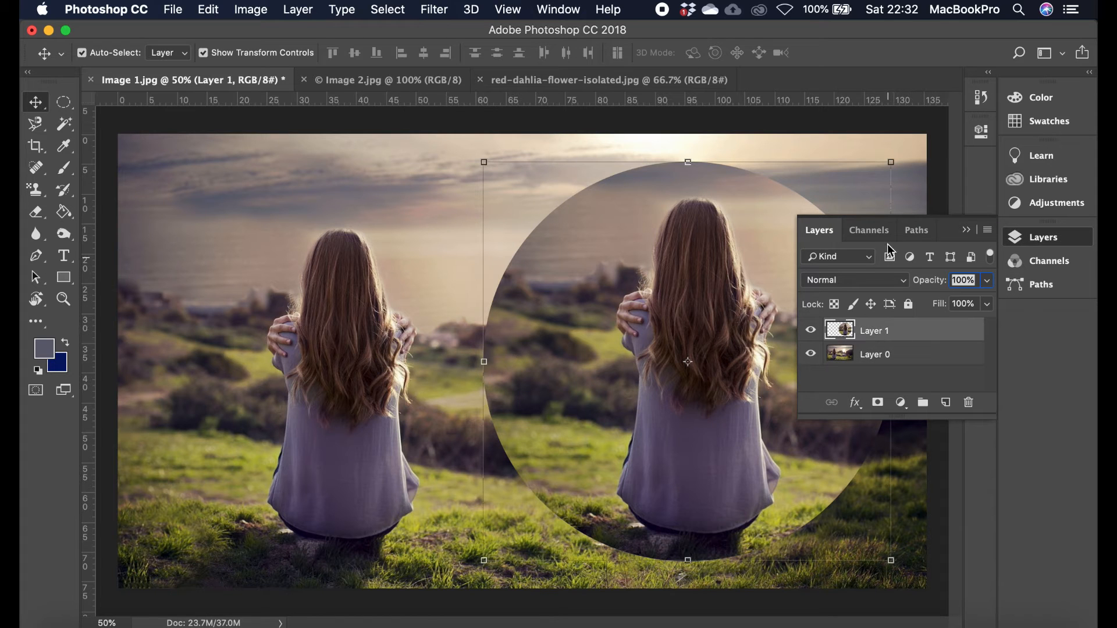
key(Delete)
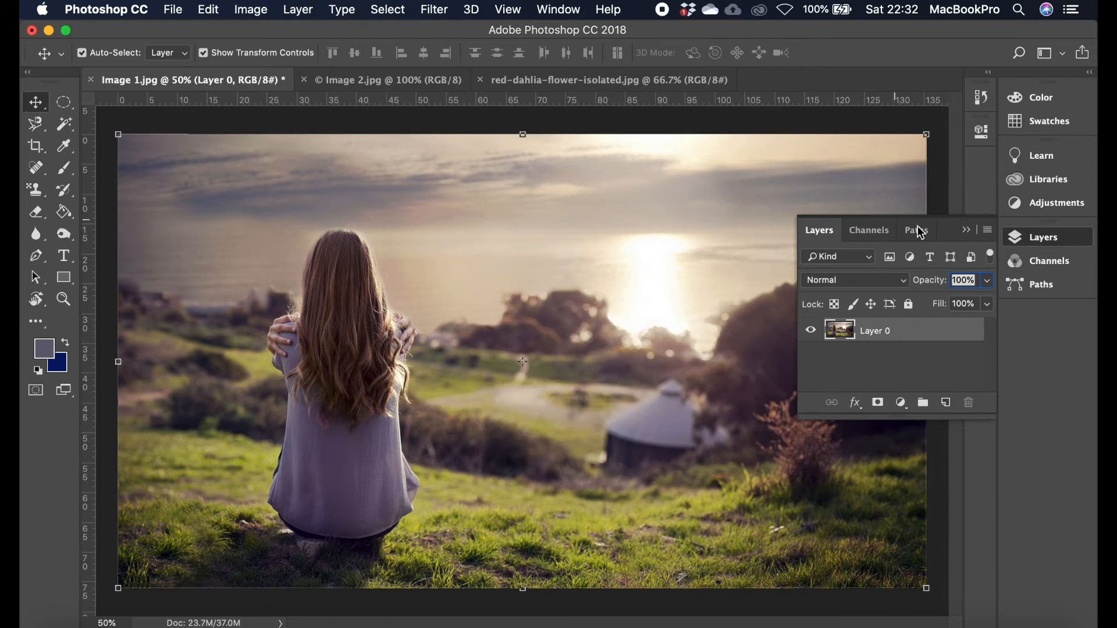
click(966, 230)
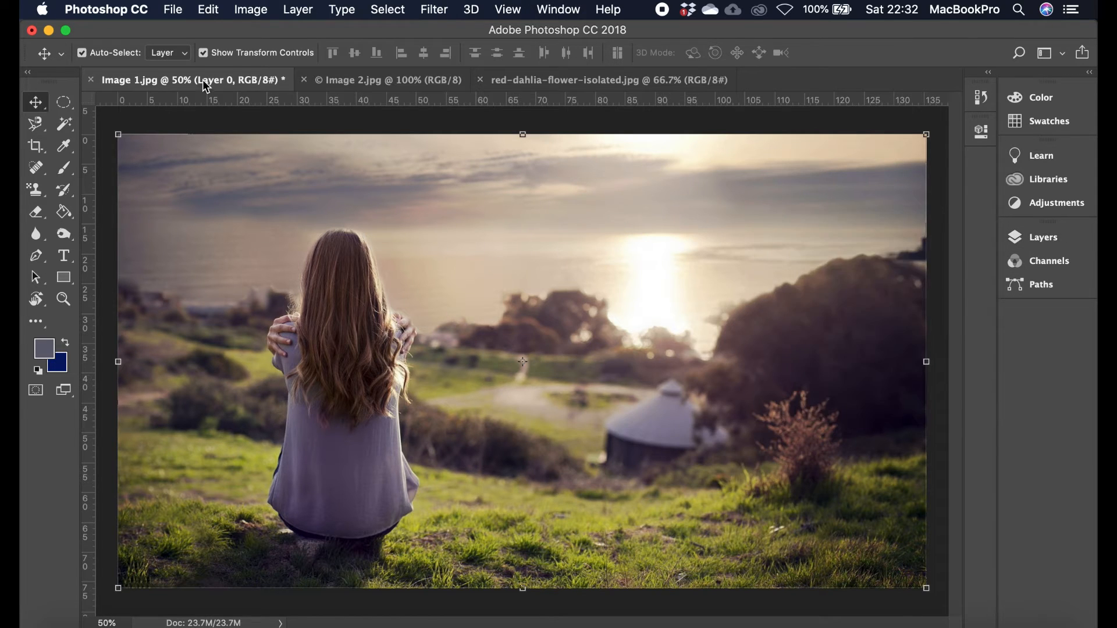
- With the Single Row Marquee tool active, practise zooming in and out, and magnify the area beside the central trees to pixel level
click(63, 103)
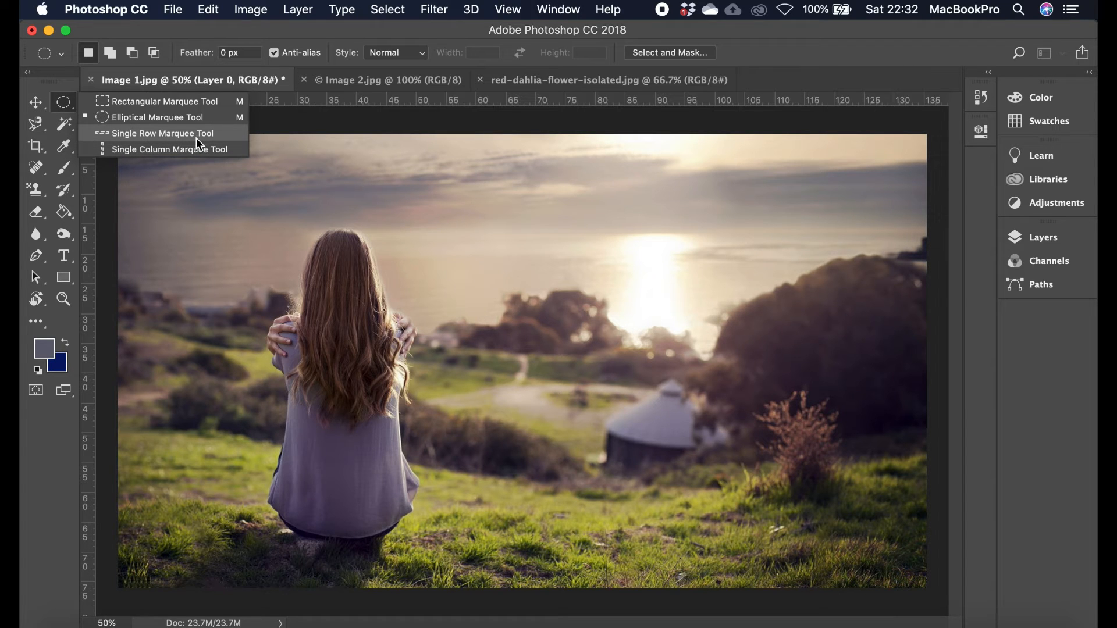
click(174, 133)
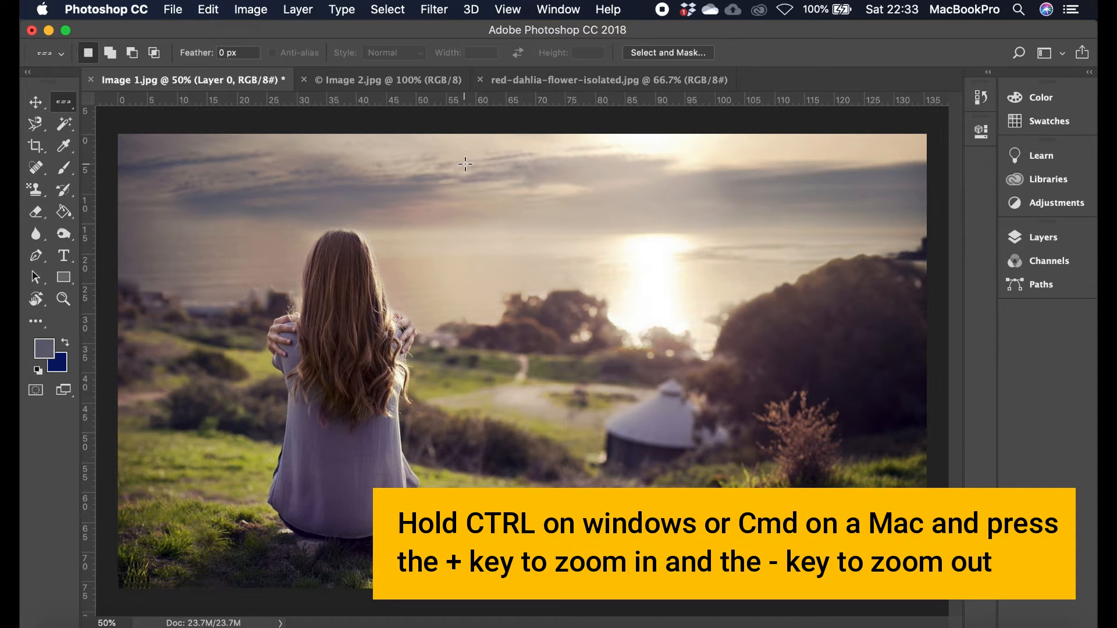
key(super+equal)
key(super+equal)
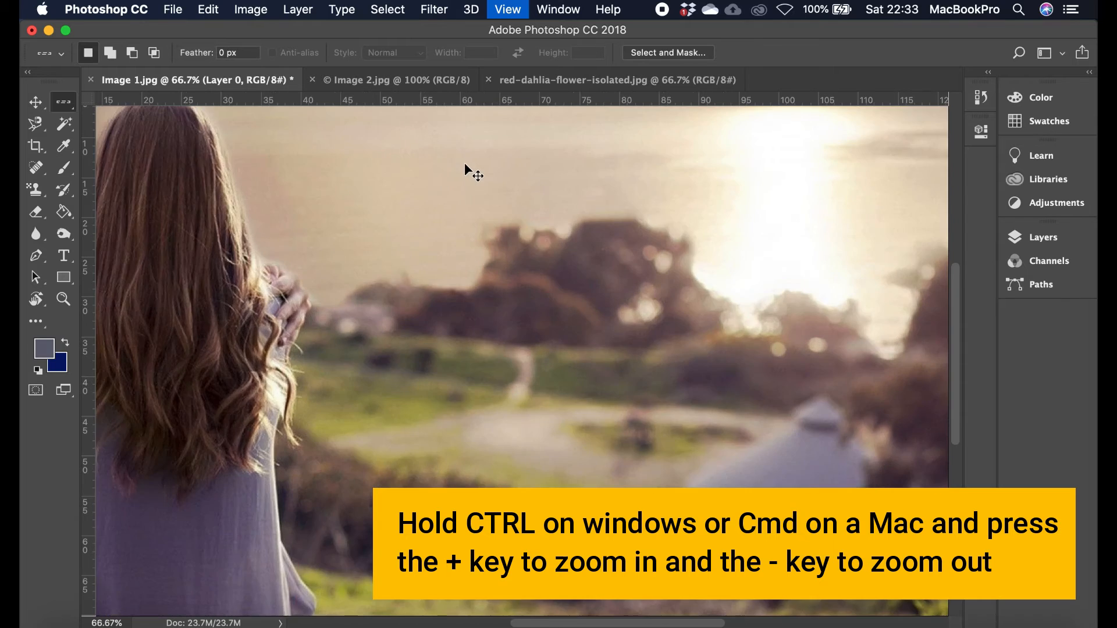
key(super+minus)
key(super+minus)
key(super+minus)
key(super+equal)
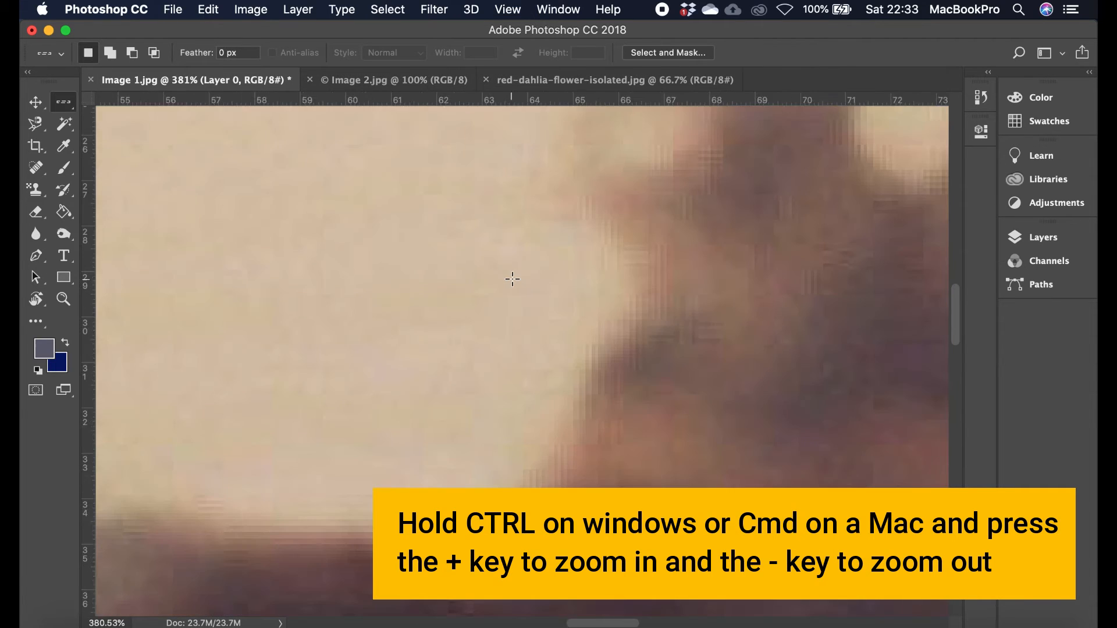
scroll(513, 280, up, 10)
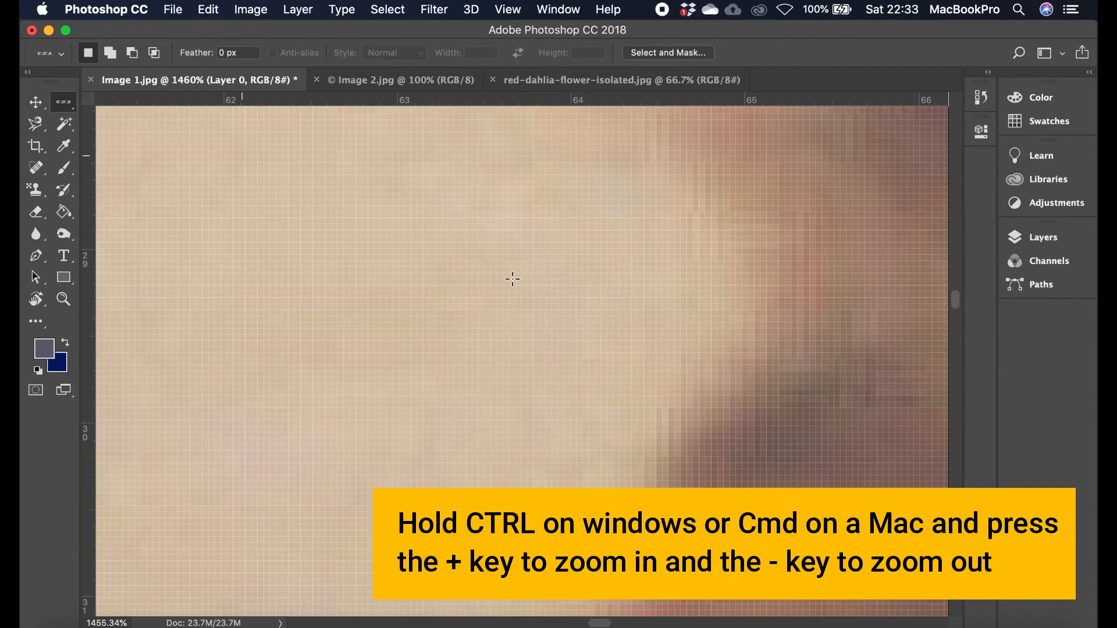
scroll(498, 331, up, 3)
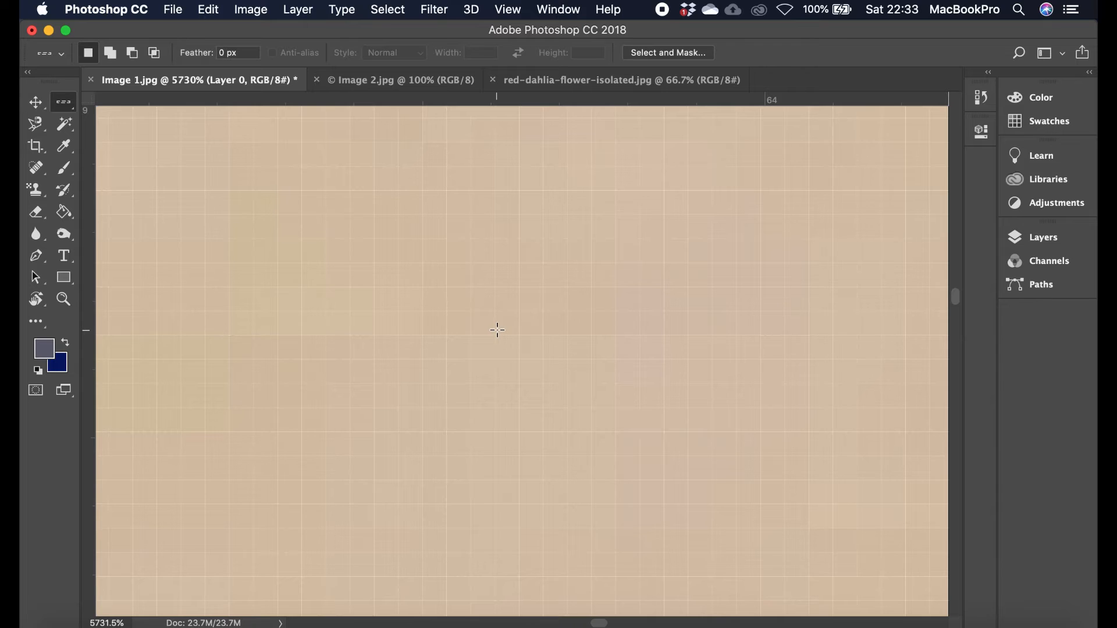
- Select a single row of pixels at high magnification with the Single Row Marquee tool, and view it across the photo
right_click(64, 102)
click(158, 135)
right_click(59, 108)
click(166, 133)
click(507, 326)
scroll(522, 338, down, 15)
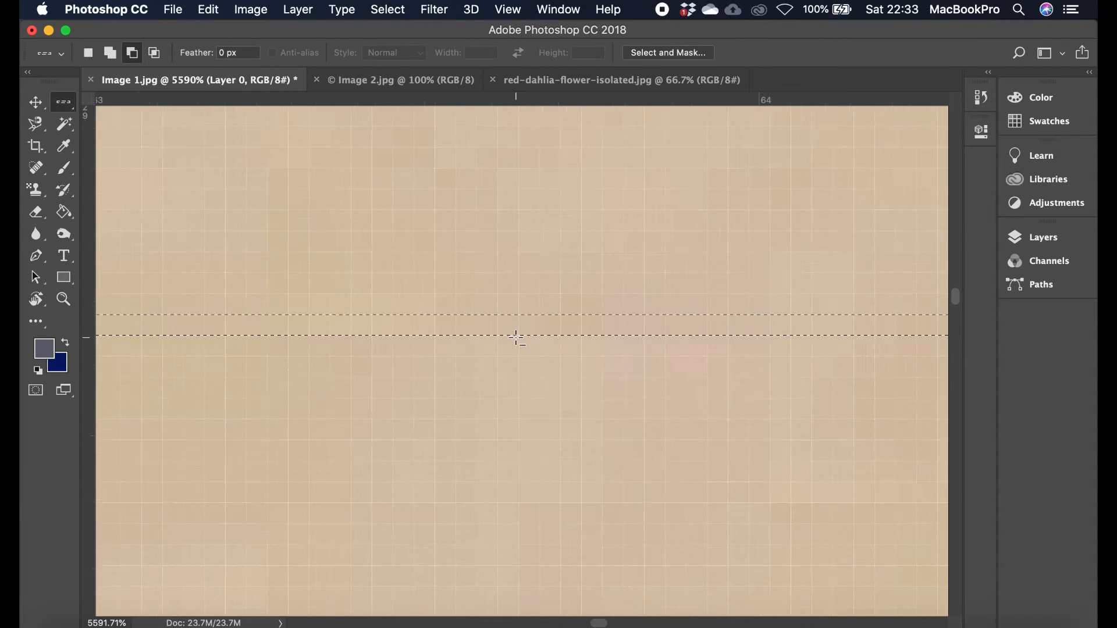
scroll(515, 337, down, 8)
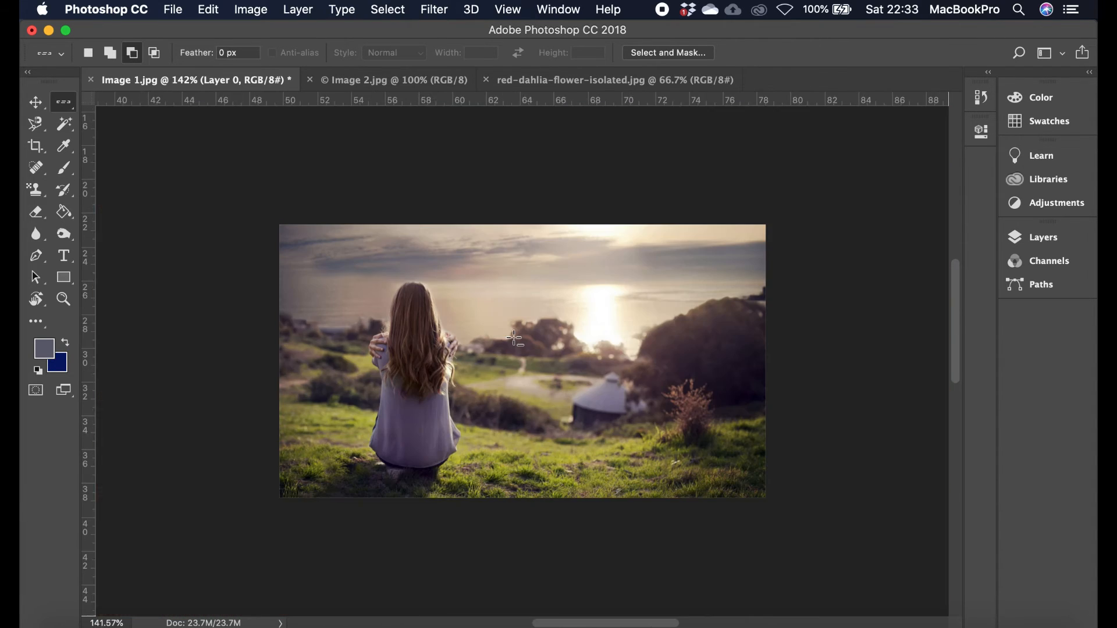
scroll(513, 338, up, 7)
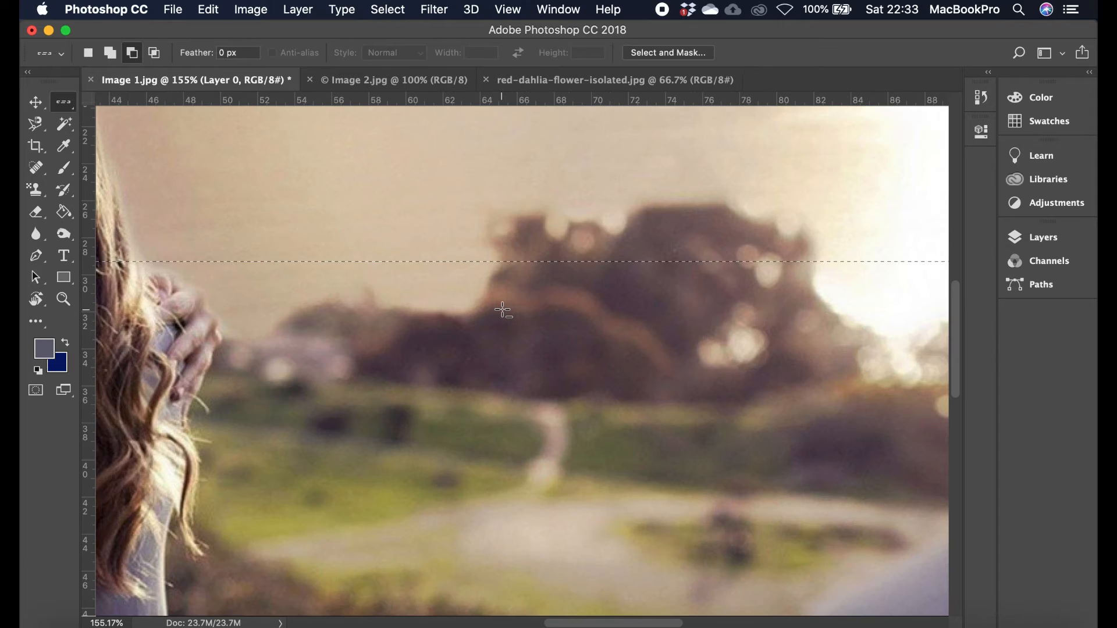
scroll(508, 323, down, 4)
scroll(504, 311, down, 5)
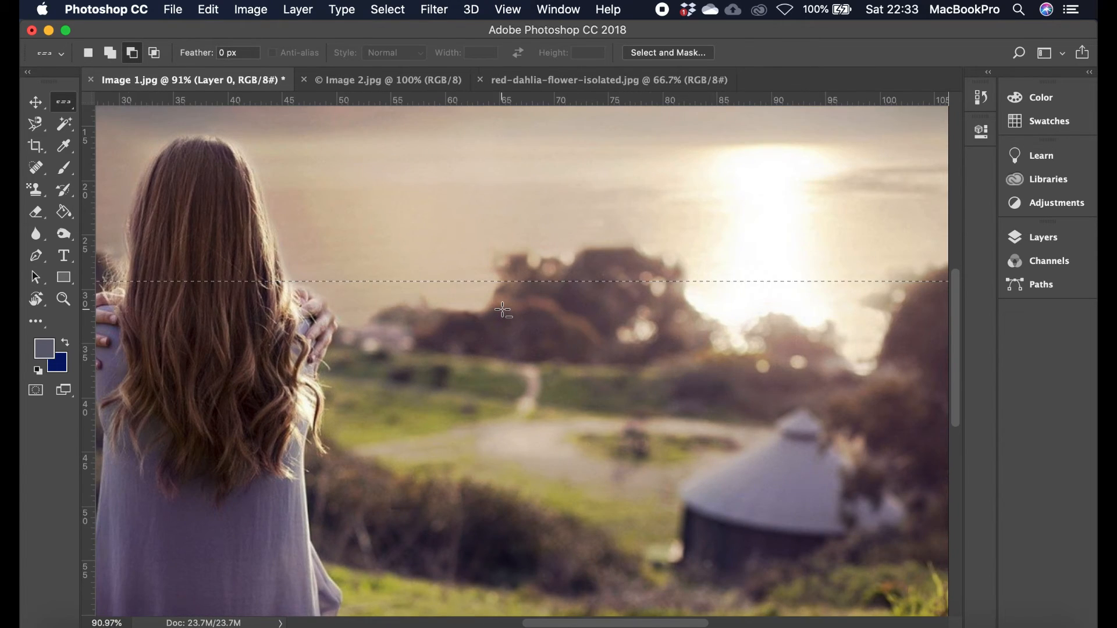
scroll(503, 312, down, 3)
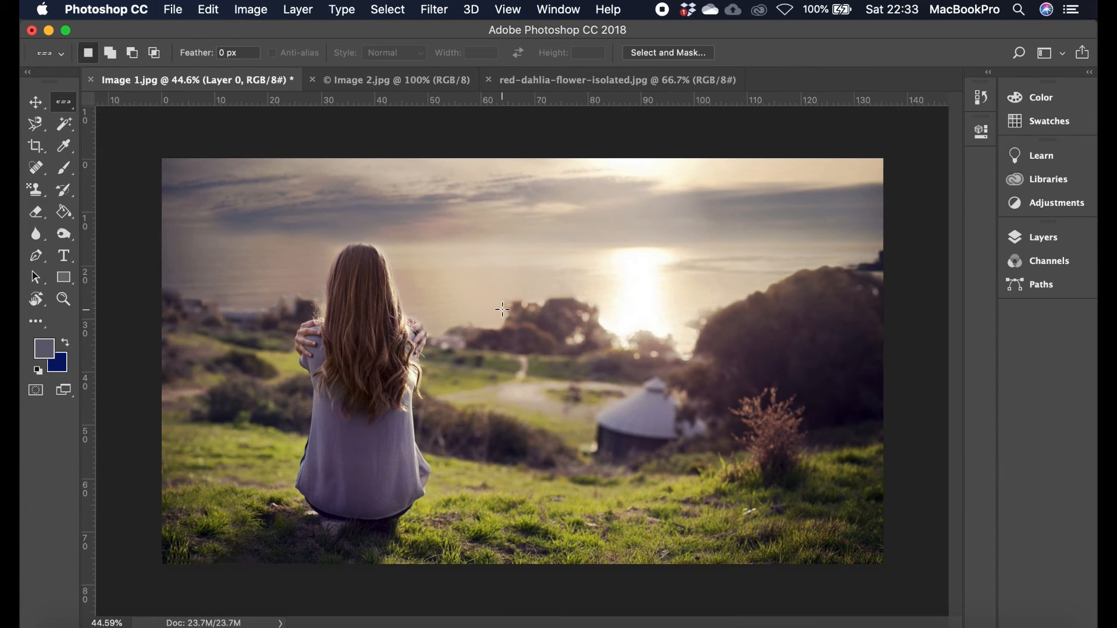
- Select a single column of pixels at the edge of the magnified central trees with the Single Column Marquee tool
click(65, 105)
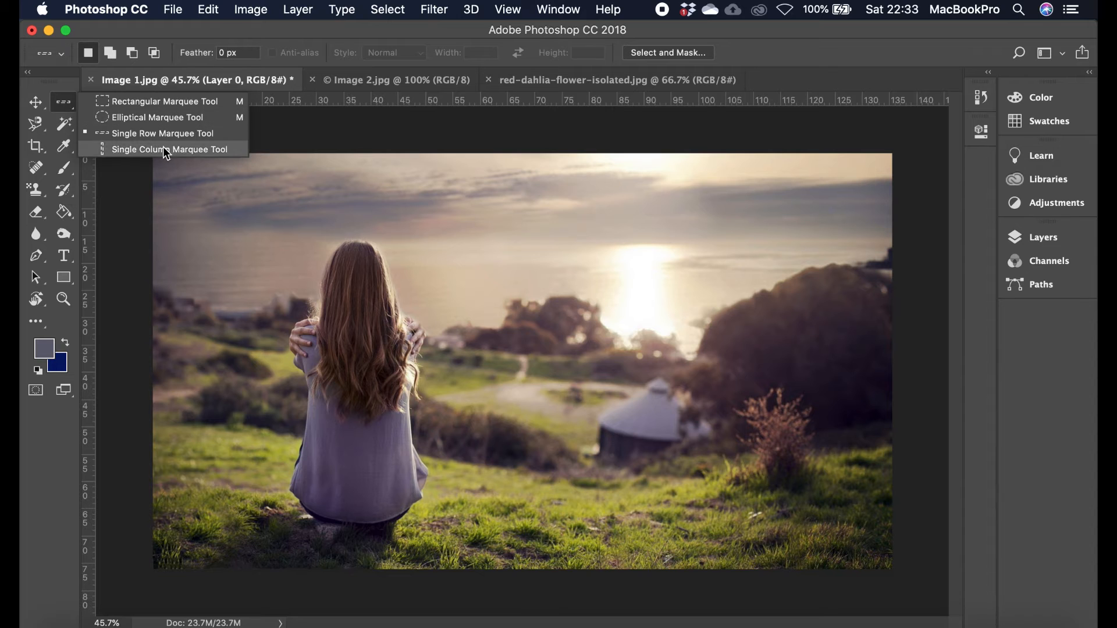
click(163, 149)
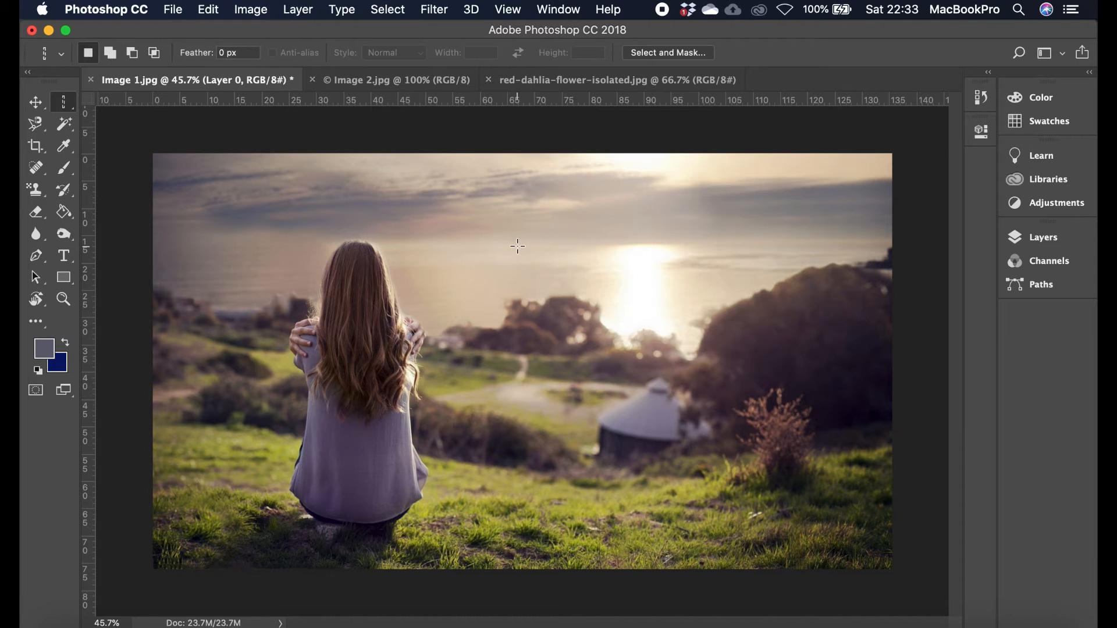
scroll(517, 245, down, 3)
scroll(517, 246, up, 5)
scroll(510, 311, up, 7)
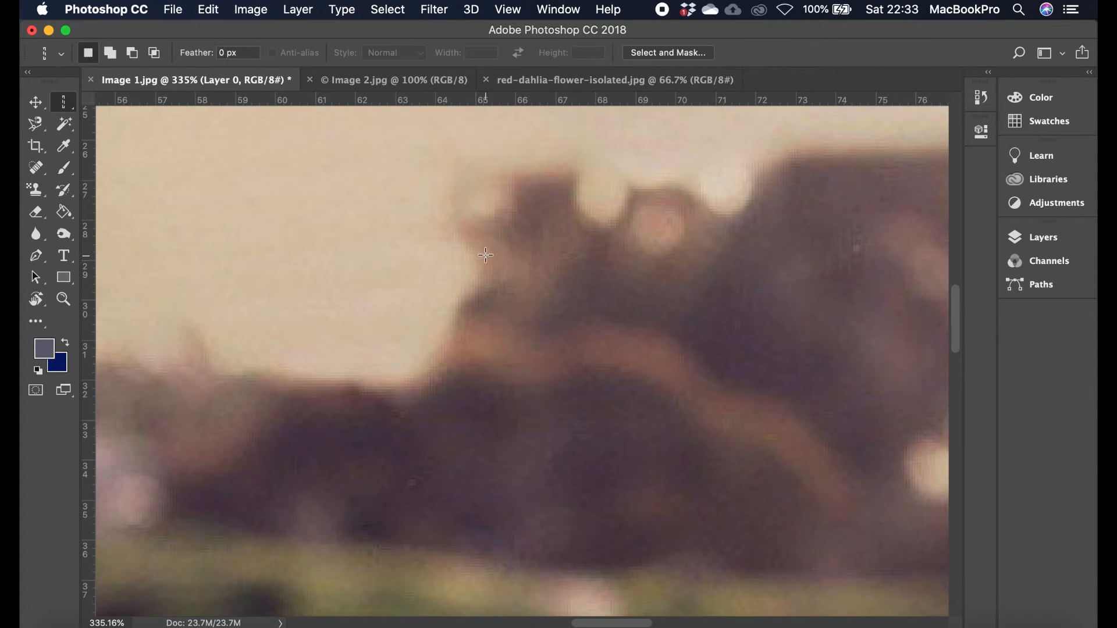
click(476, 256)
scroll(483, 272, down, 2)
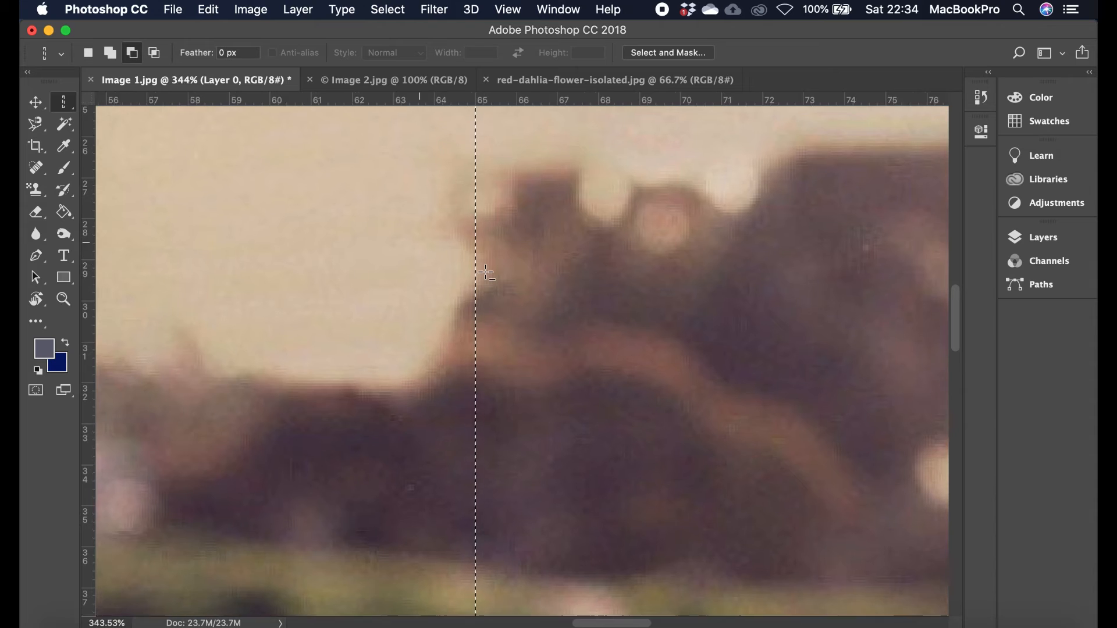
- Select another single pixel column beside the central trees in the full photo view, and deselect it after viewing it
scroll(477, 274, up, 3)
scroll(459, 282, down, 15)
scroll(459, 283, up, 8)
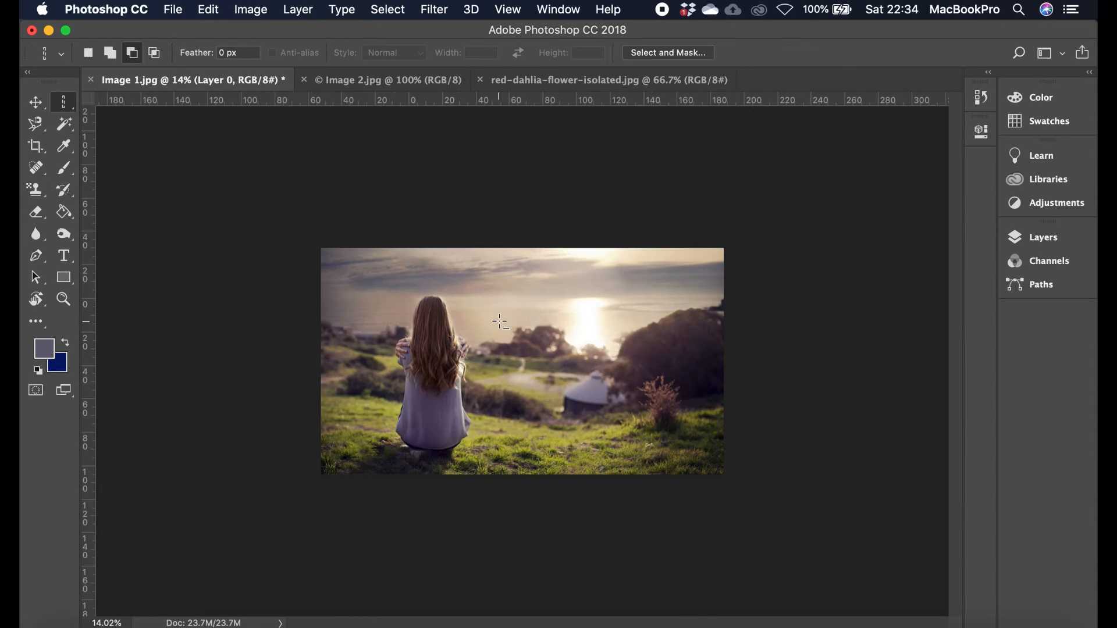
scroll(500, 321, up, 2)
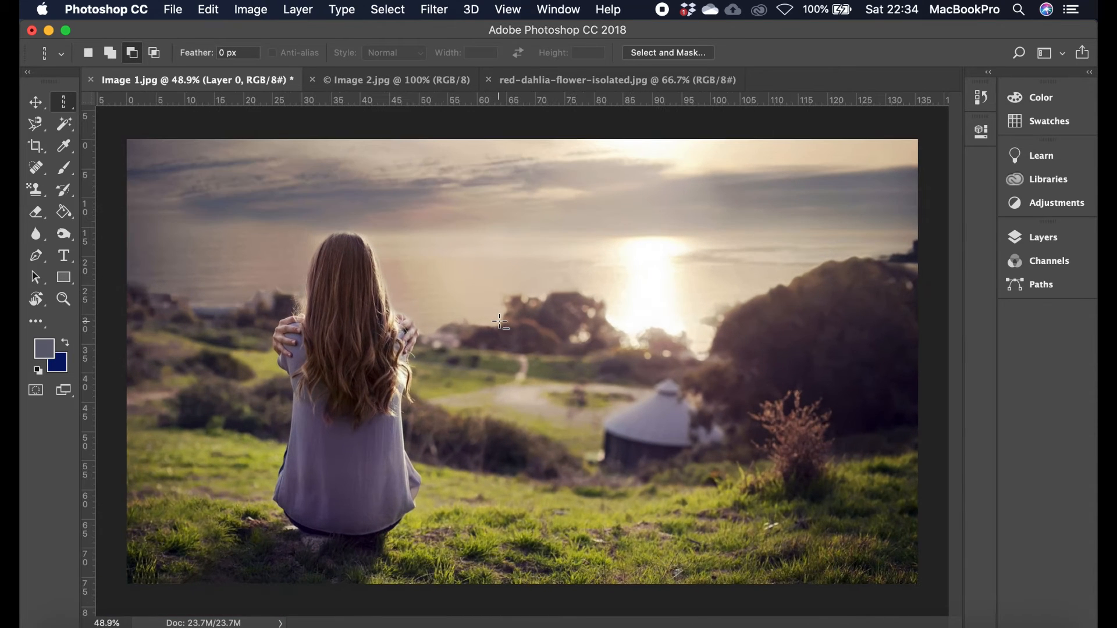
scroll(505, 296, up, 1)
click(507, 286)
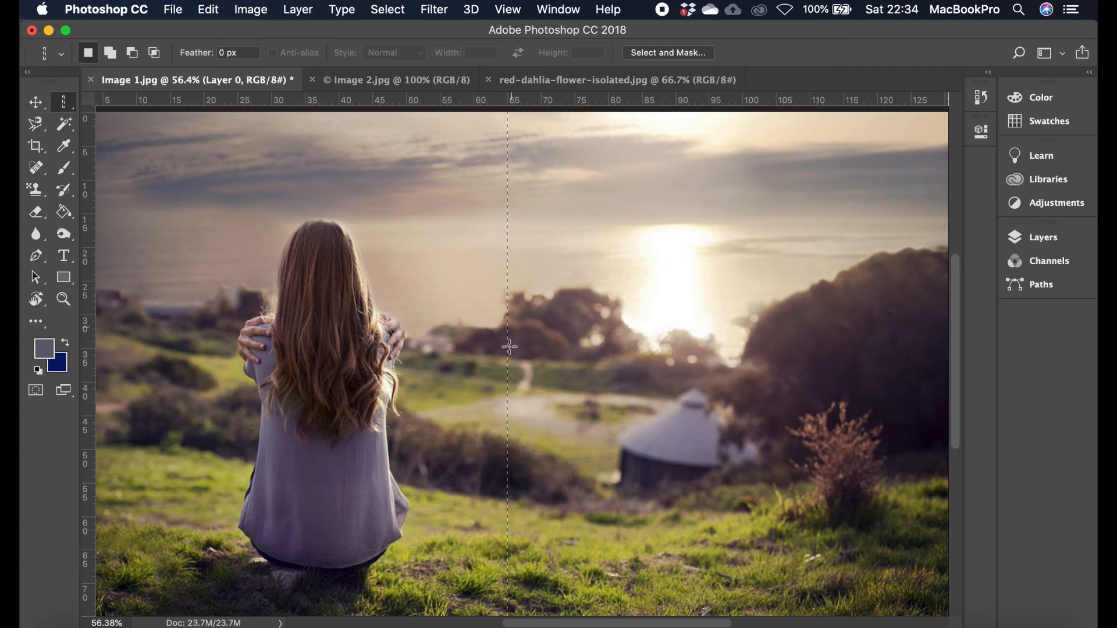
scroll(522, 273, down, 3)
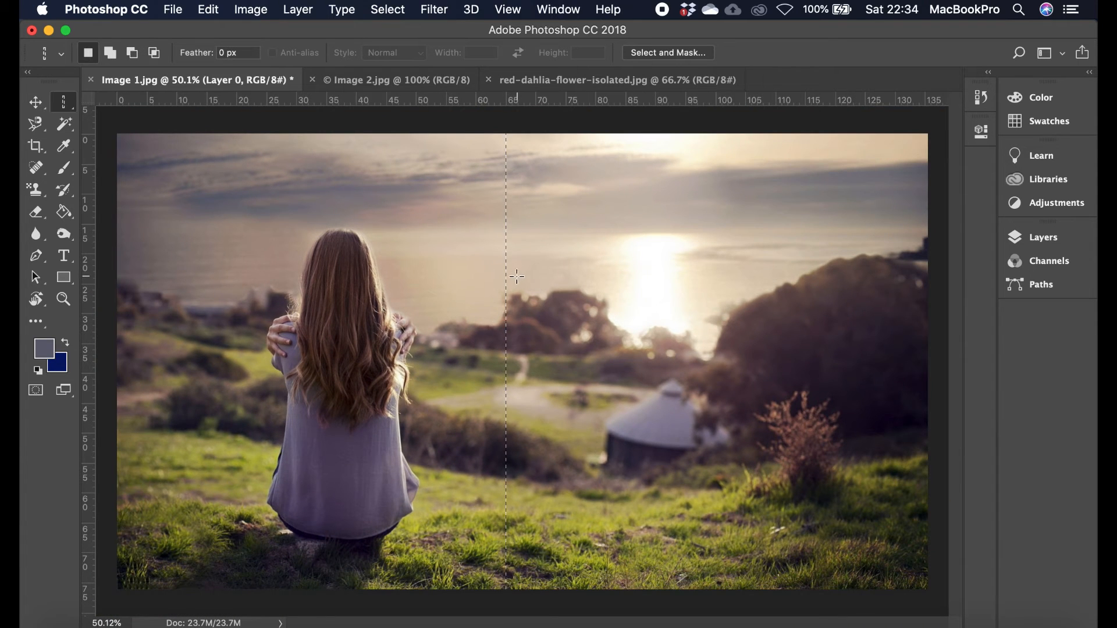
key(super+d)
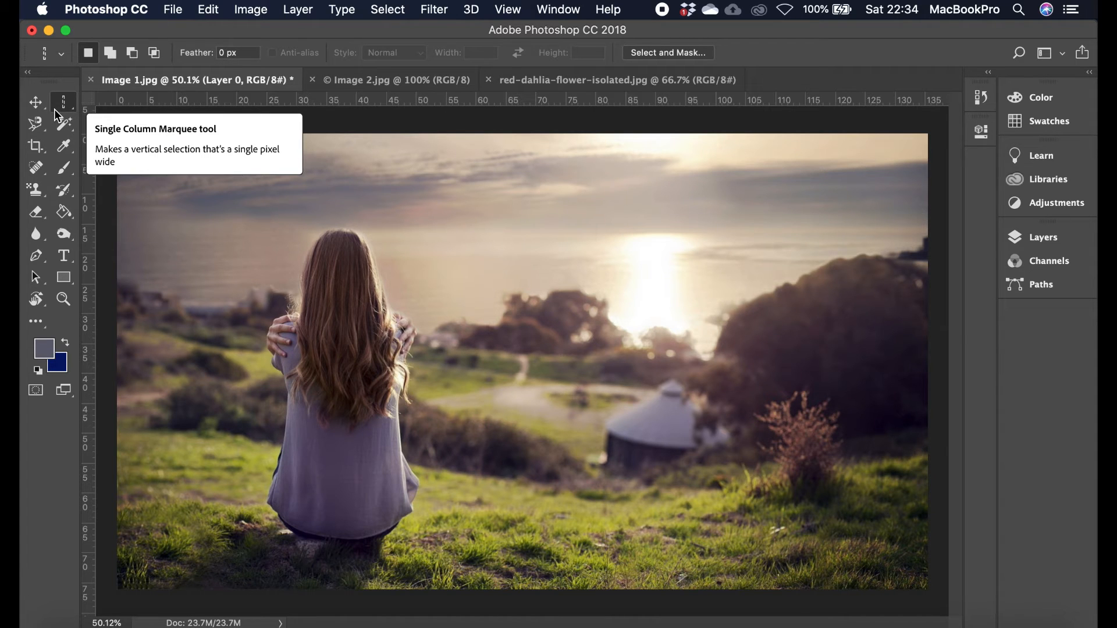
- Draw a loose freehand selection around the whole seated woman with the Lasso tool
click(37, 128)
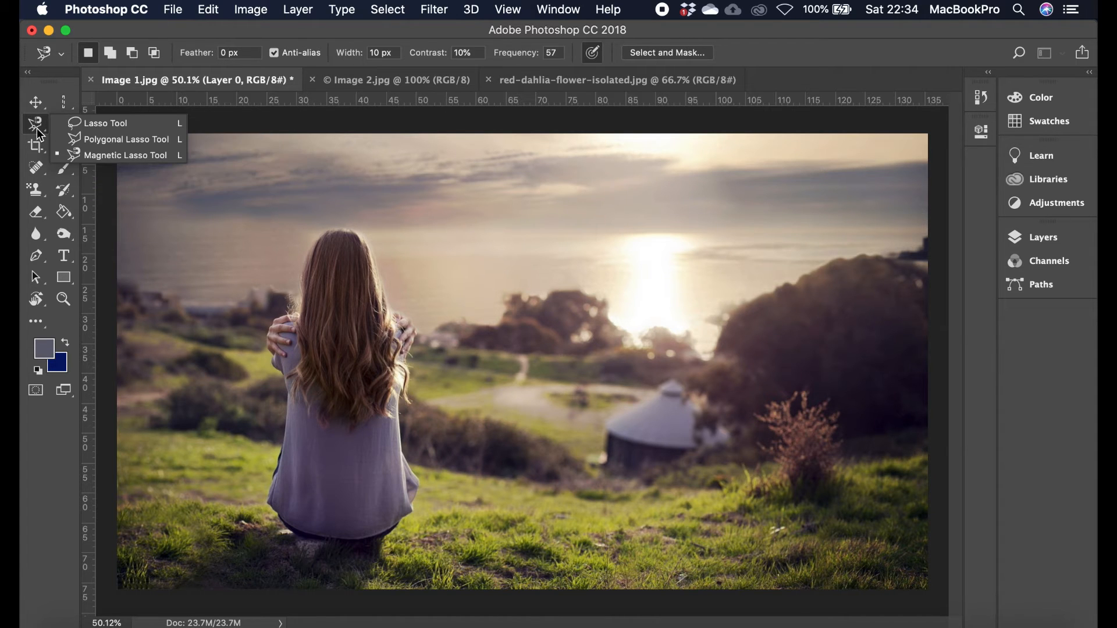
click(92, 126)
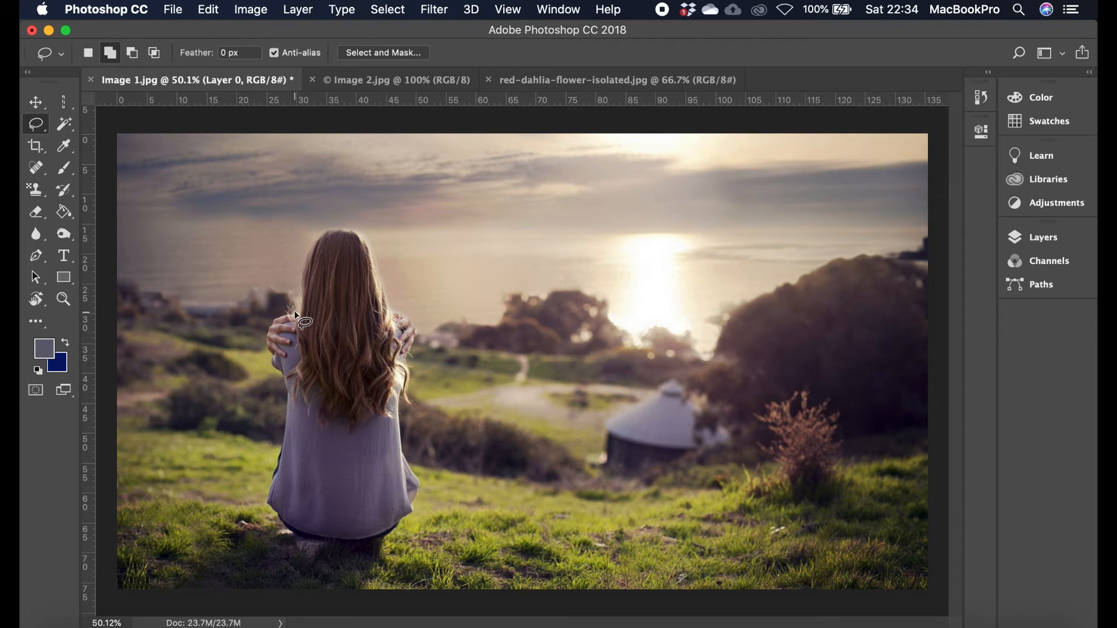
mouse_move(299, 301)
mouse_down()
mouse_move(318, 230)
mouse_move(336, 222)
mouse_move(377, 247)
mouse_up()
mouse_move(401, 317)
mouse_down()
mouse_move(420, 336)
mouse_move(411, 437)
mouse_move(426, 486)
mouse_move(422, 524)
mouse_move(393, 544)
mouse_move(338, 550)
mouse_move(286, 530)
mouse_move(267, 372)
mouse_up()
drag(287, 308, 299, 291)
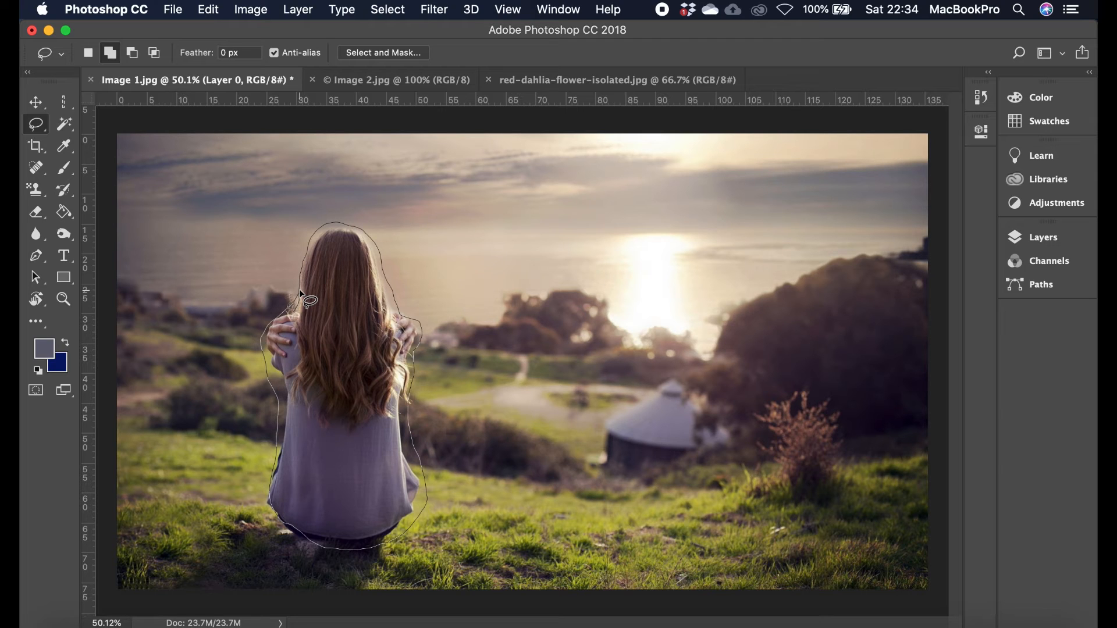
drag(300, 291, 299, 289)
- Copy the lassoed woman onto a new layer and move the copy towards the hut with the Move tool
key(super+c)
key(super+v)
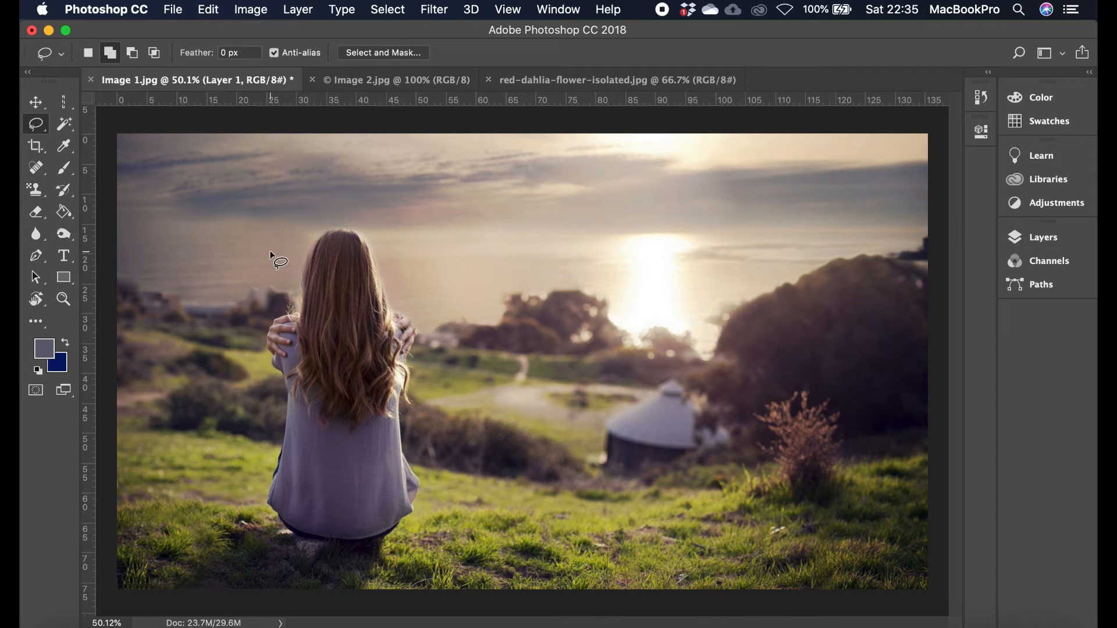
key(v)
mouse_move(360, 368)
mouse_down()
mouse_move(663, 393)
mouse_move(825, 382)
mouse_move(606, 365)
mouse_up()
- Undo the copy's move and delete its layer, leaving the Layers panel collapsed
key(super+z)
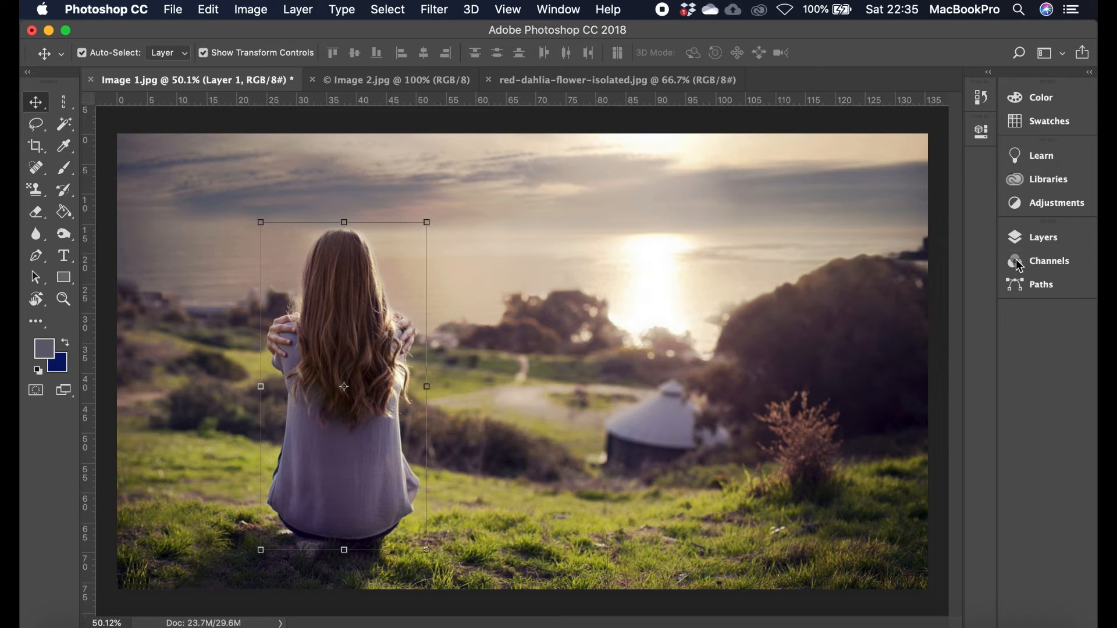
click(1027, 238)
key(BackSpace)
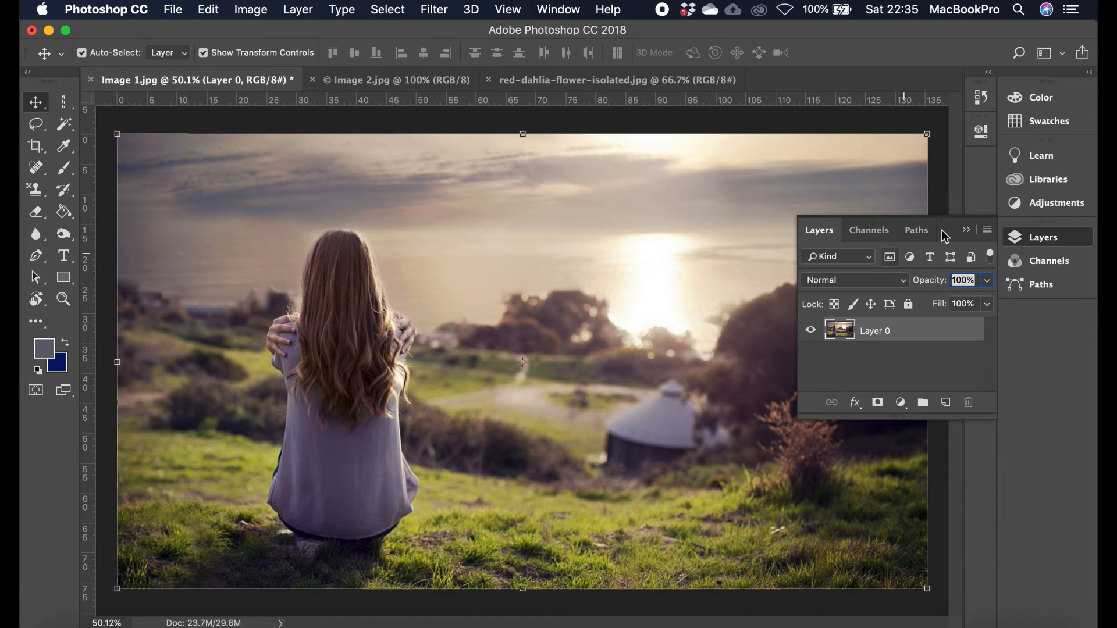
click(966, 230)
- Start a Polygonal Lasso outline up the left side of the woman's hair, magnifying the view around her head
click(28, 132)
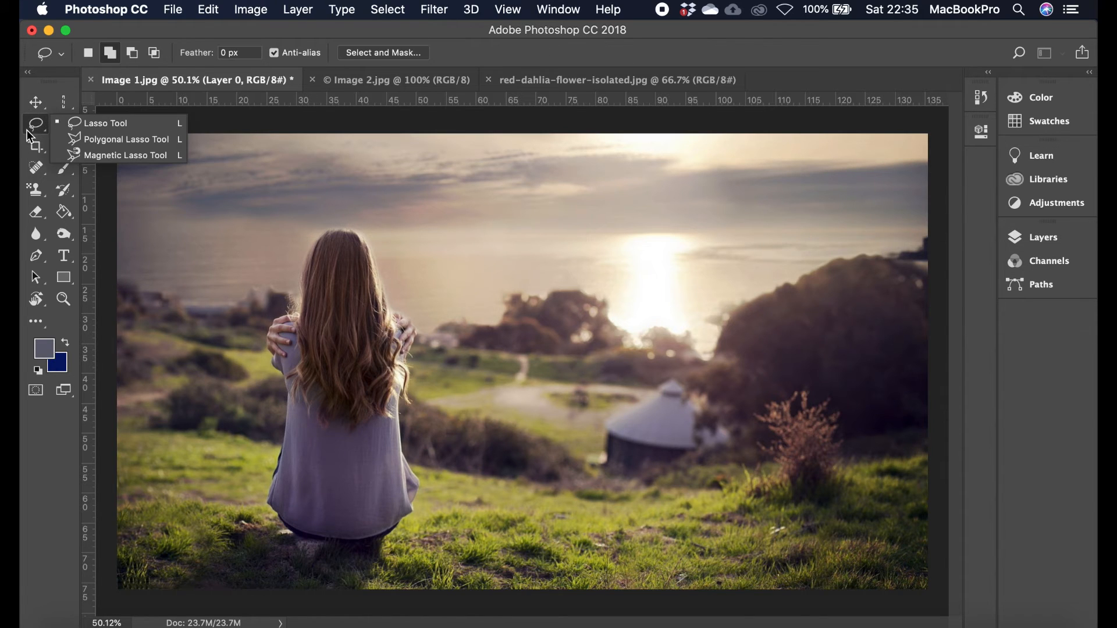
click(133, 143)
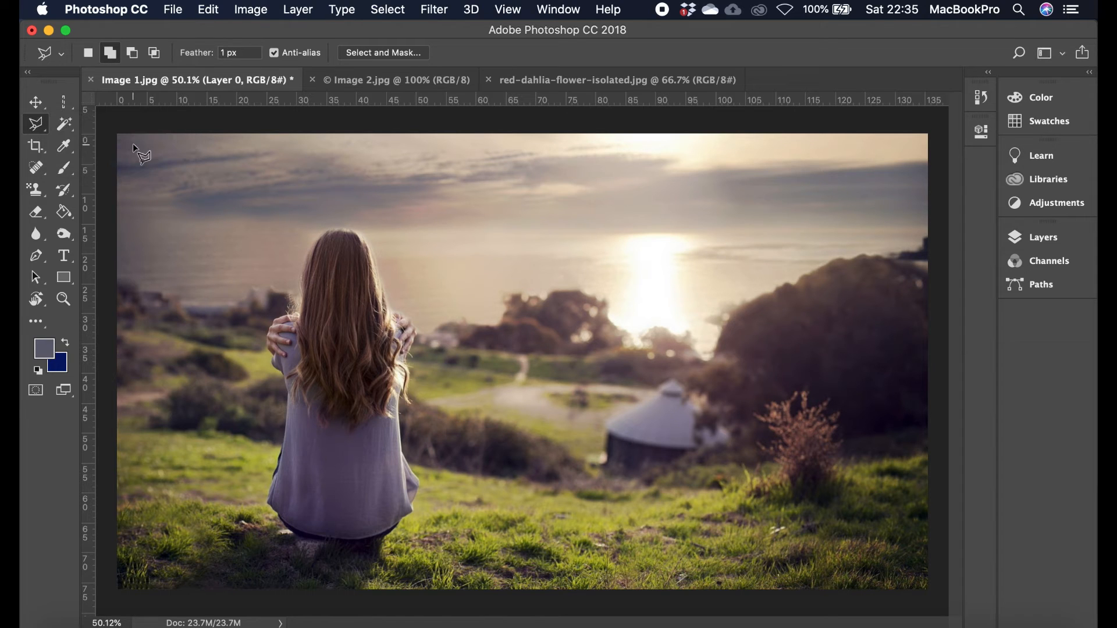
click(302, 291)
click(304, 260)
click(314, 243)
scroll(318, 232, down, 1)
scroll(317, 231, down, 1)
scroll(319, 232, up, 4)
scroll(321, 232, up, 5)
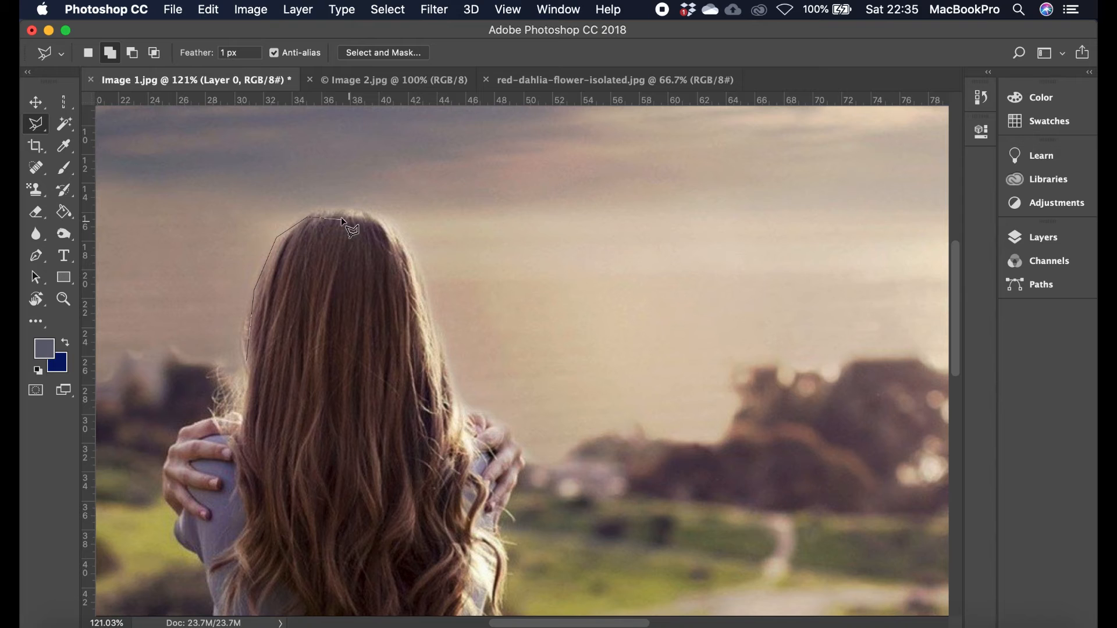
- Continue the polygonal outline over the top of the head and down the hair to the right shoulder
click(332, 209)
click(367, 212)
click(391, 223)
click(404, 247)
click(461, 405)
- Place stray polygonal points from the right shoulder out towards the trees, and remove them back to the shoulder
click(562, 434)
click(605, 448)
click(626, 455)
click(680, 458)
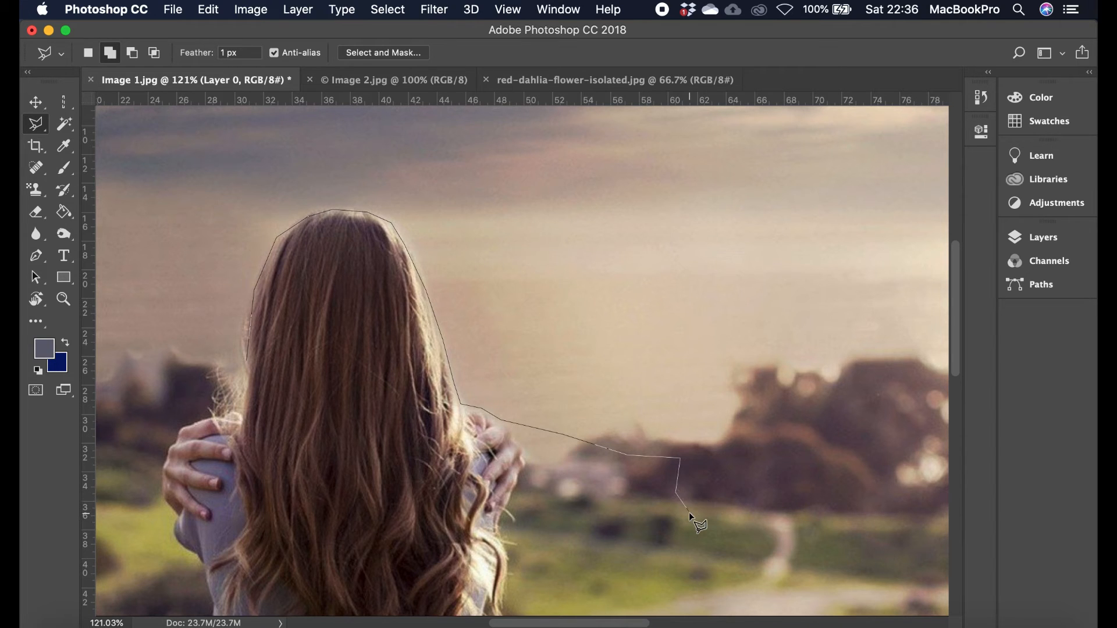
key(BackSpace)
key(BackSpace)
key(BackSpace)
key(BackSpace)
key(BackSpace)
key(BackSpace)
key(BackSpace)
- Finish the polygonal selection around the right hand, across the back and around the left hand to its starting point
click(499, 520)
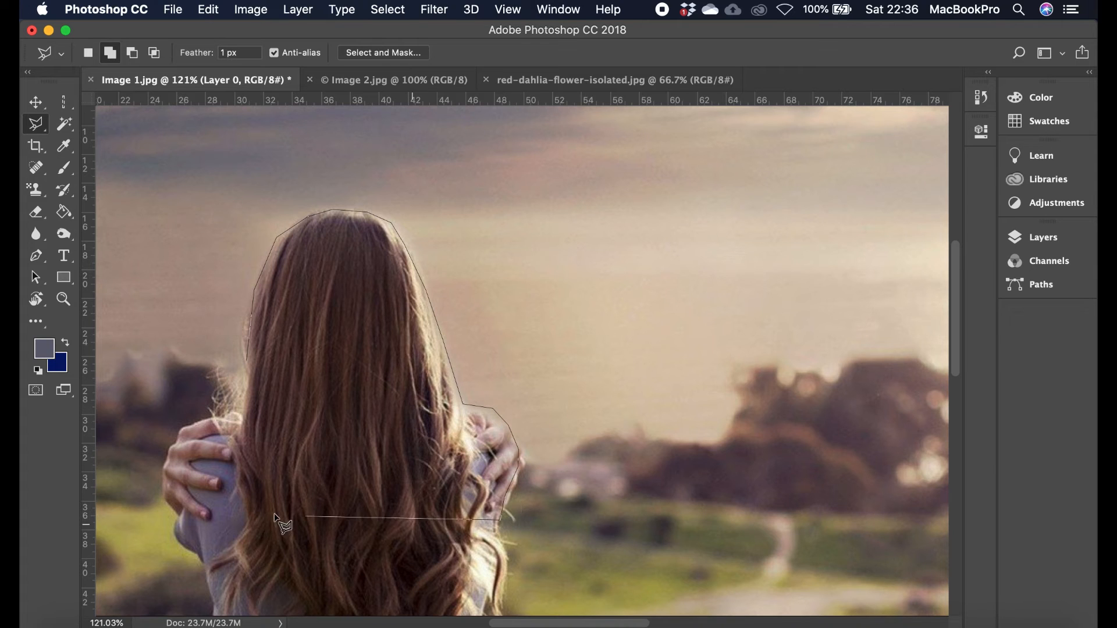
mouse_move(164, 490)
mouse_down()
mouse_move(174, 439)
mouse_move(236, 416)
mouse_up()
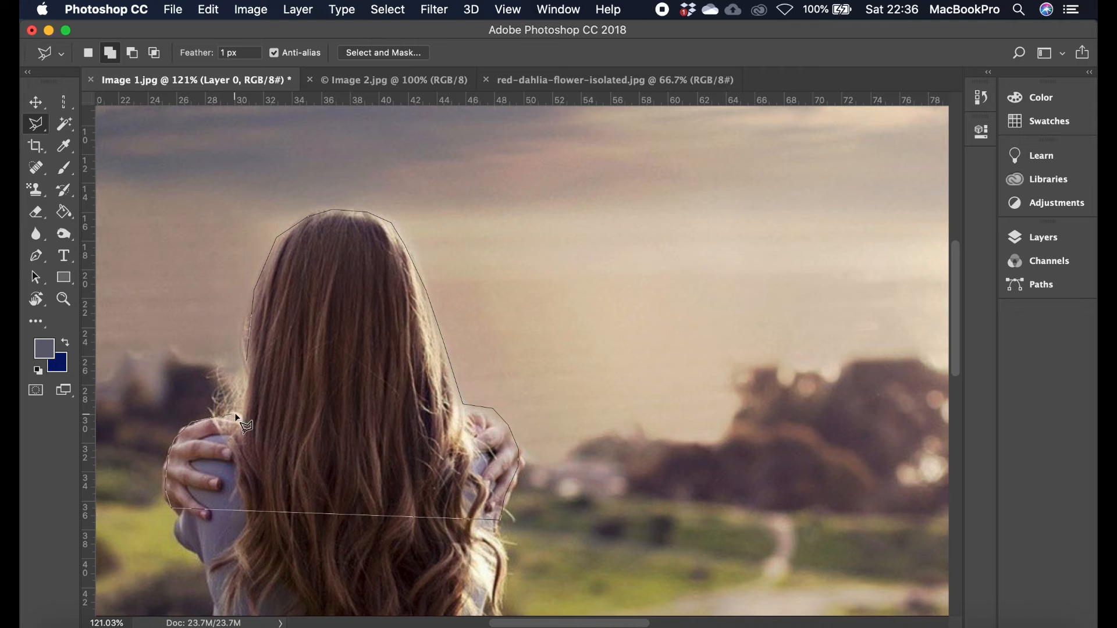
click(247, 370)
- Try moving the selected head and shoulders across the photo with the Move tool, and undo the move
key(v)
drag(382, 377, 773, 376)
key(super+z)
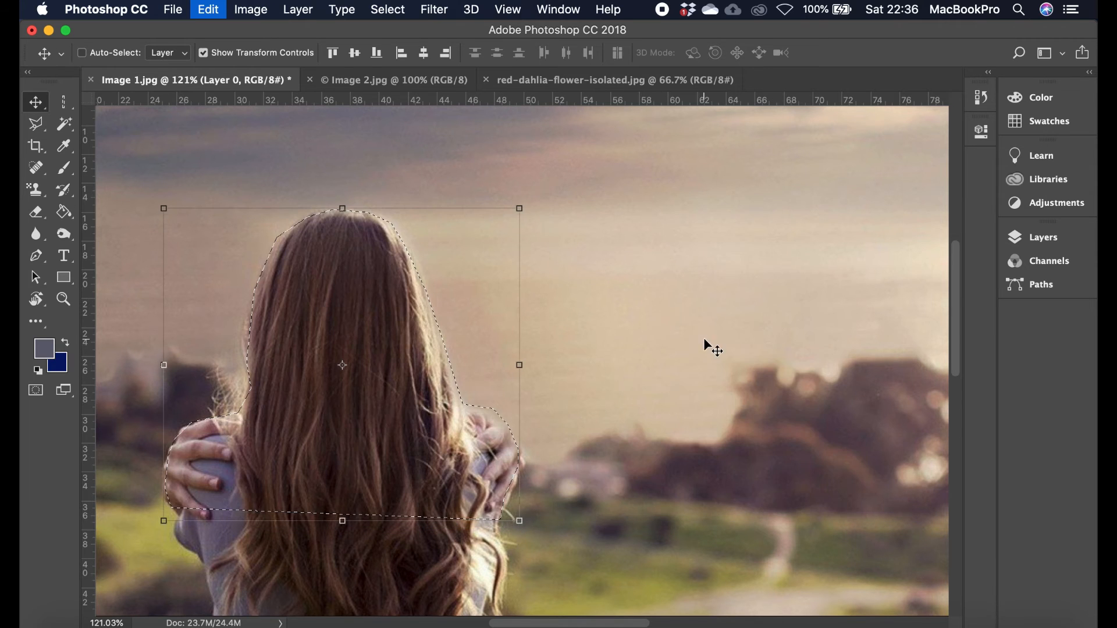
- Copy the selected head and shoulders onto a new layer and move the copy to the right of the original
key(super+c)
key(super+v)
drag(408, 353, 743, 369)
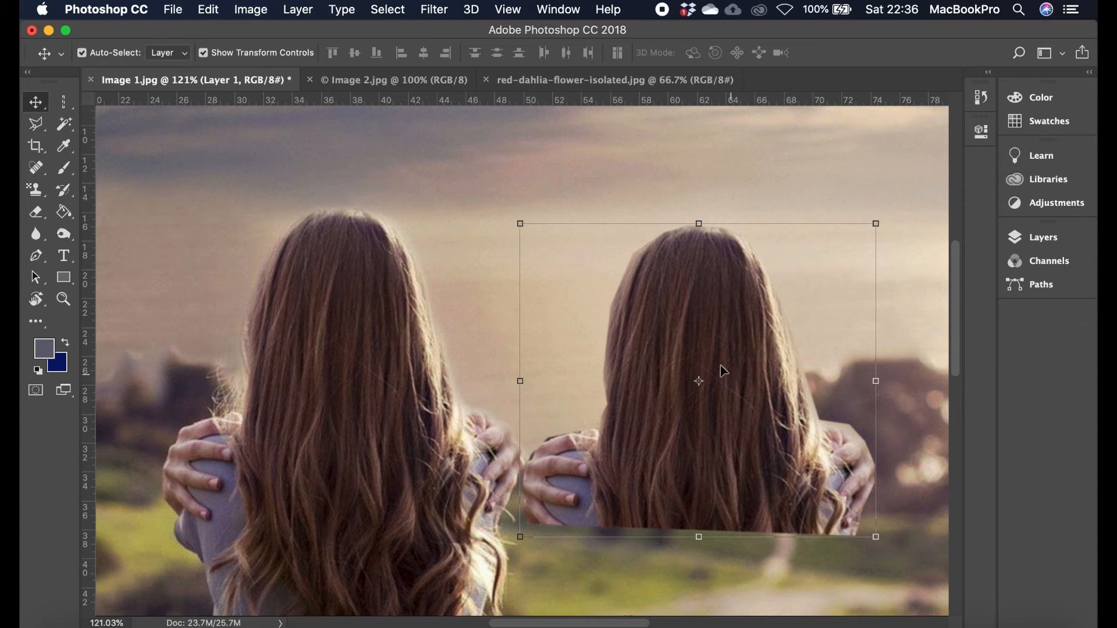
- Undo the head-and-shoulders copy's move and remove its layer, leaving the Layers panel collapsed
key(super+z)
click(1016, 238)
key(super+z)
click(963, 232)
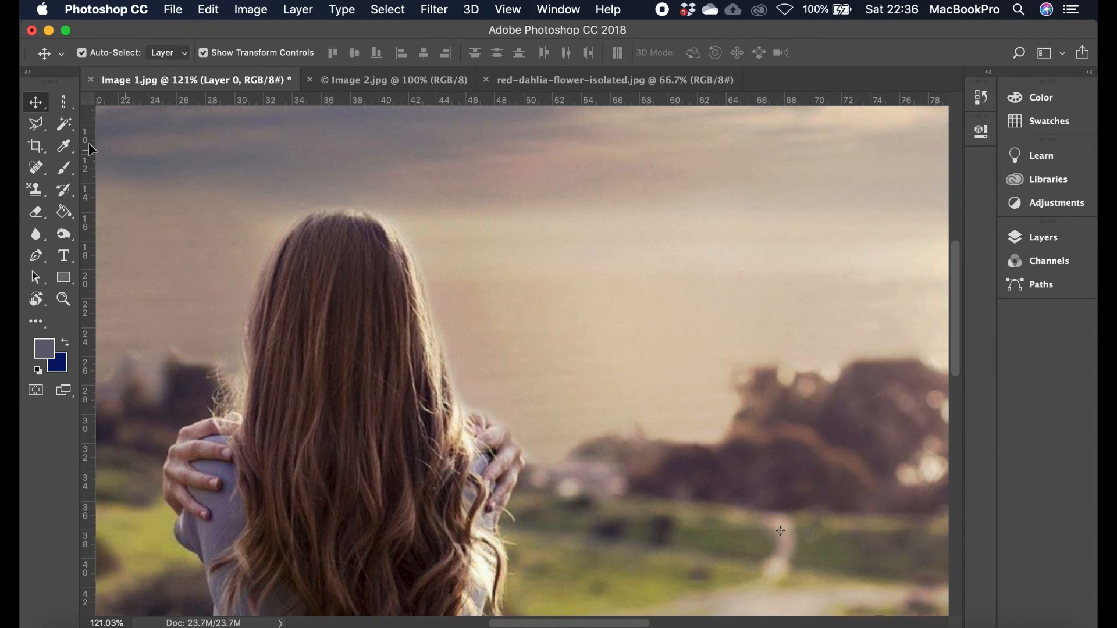
- Trace the woman's hair and right arm with the Magnetic Lasso tool, starting at the left side of her hair
click(36, 124)
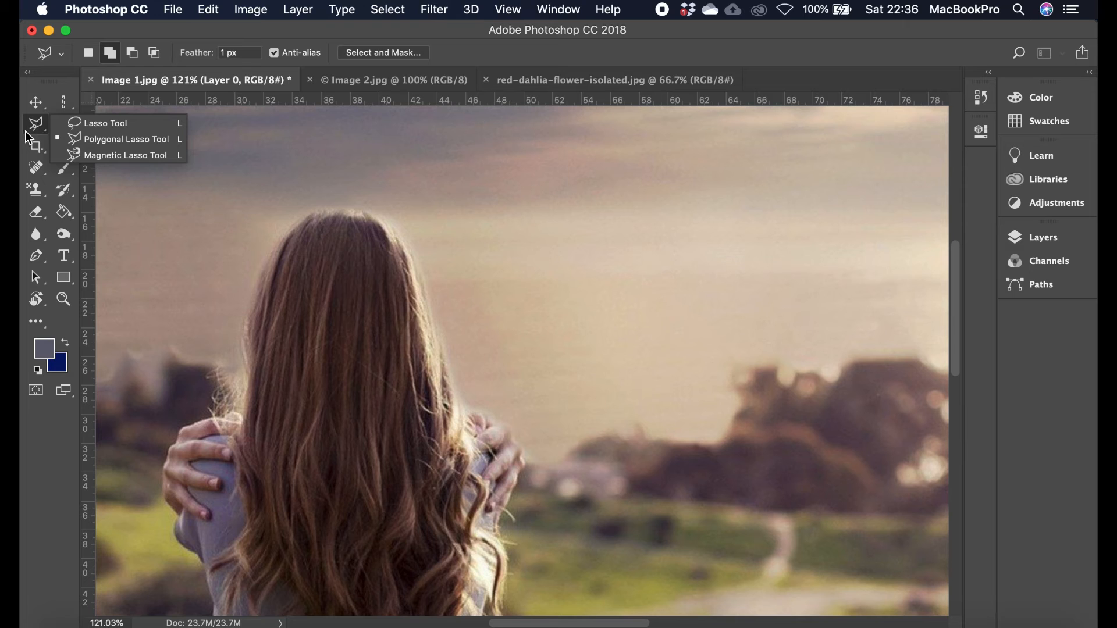
click(145, 160)
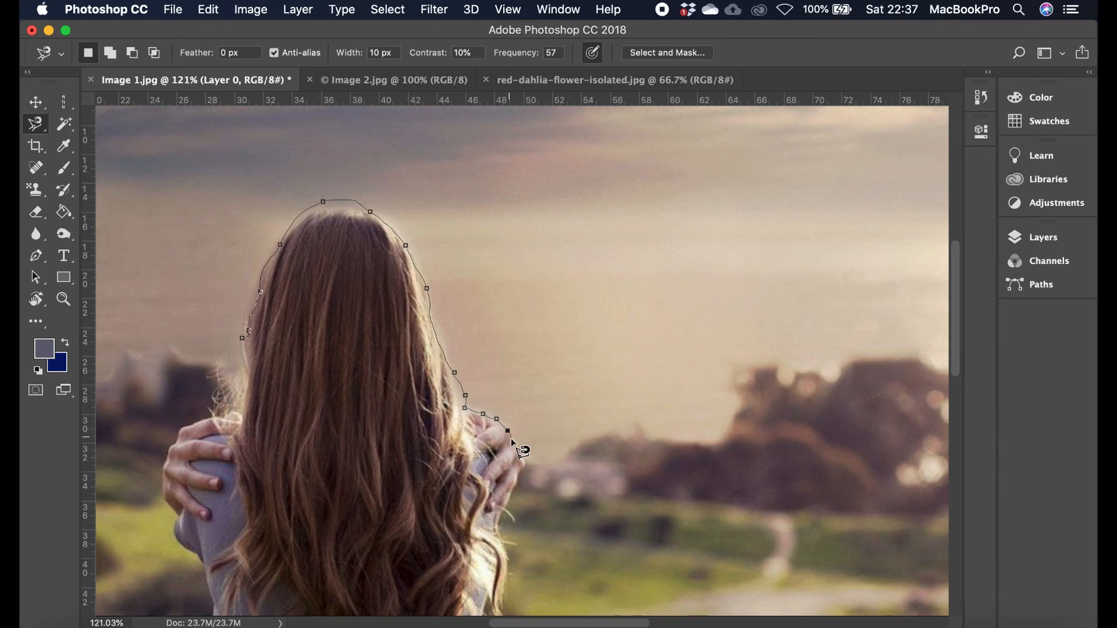
scroll(512, 465, down, 2)
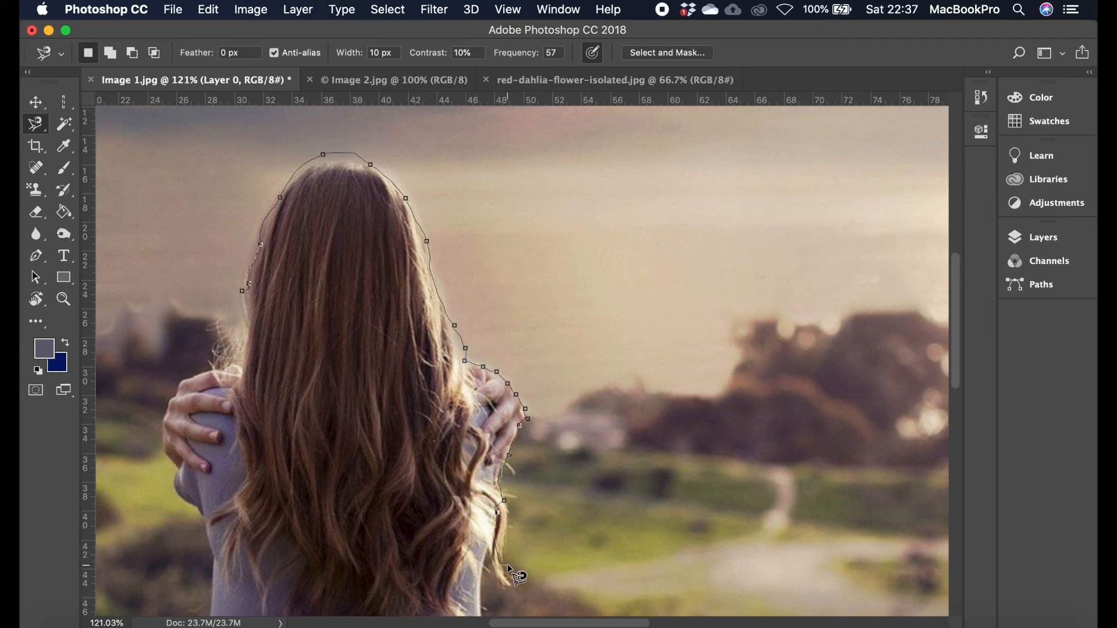
- Remove the misplaced magnetic anchor points along her right side and complete the selection around her whole figure
key(BackSpace)
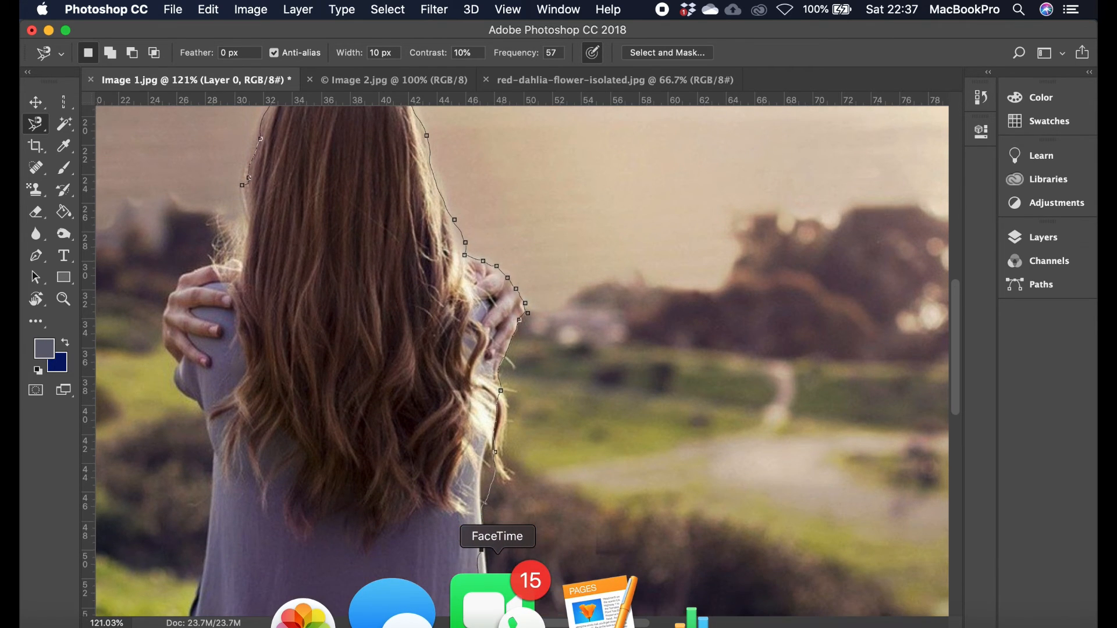
key(BackSpace)
key(BackSpace)
key(BackSpace)
key(BackSpace)
key(BackSpace)
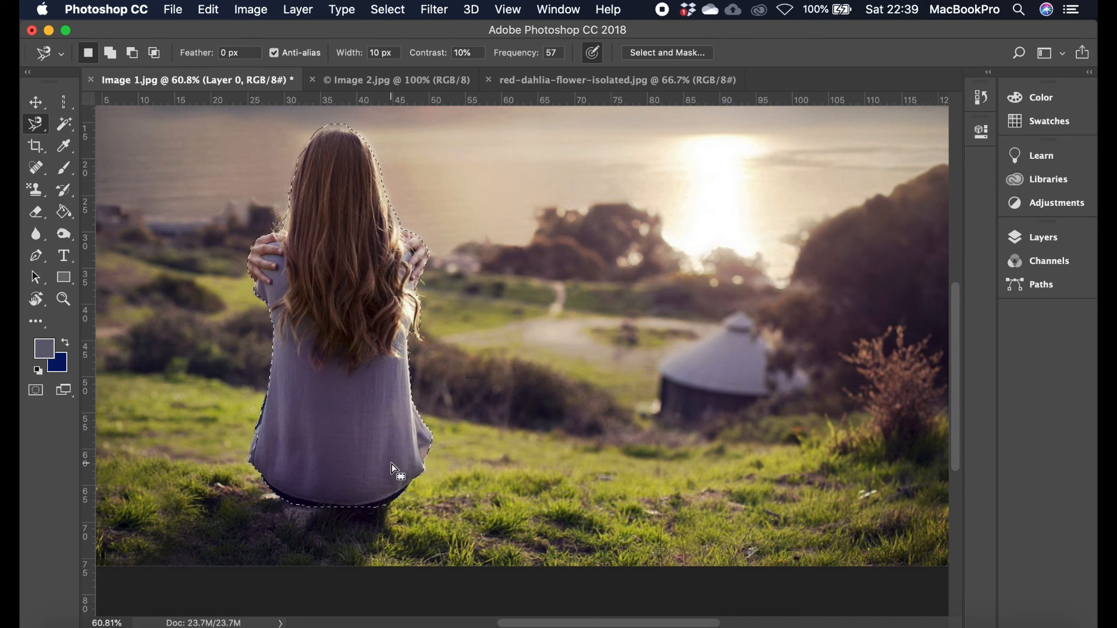
- Copy the selected woman onto a new layer and place the copy close beside the original on the grass
key(super+c)
key(super+v)
key(v)
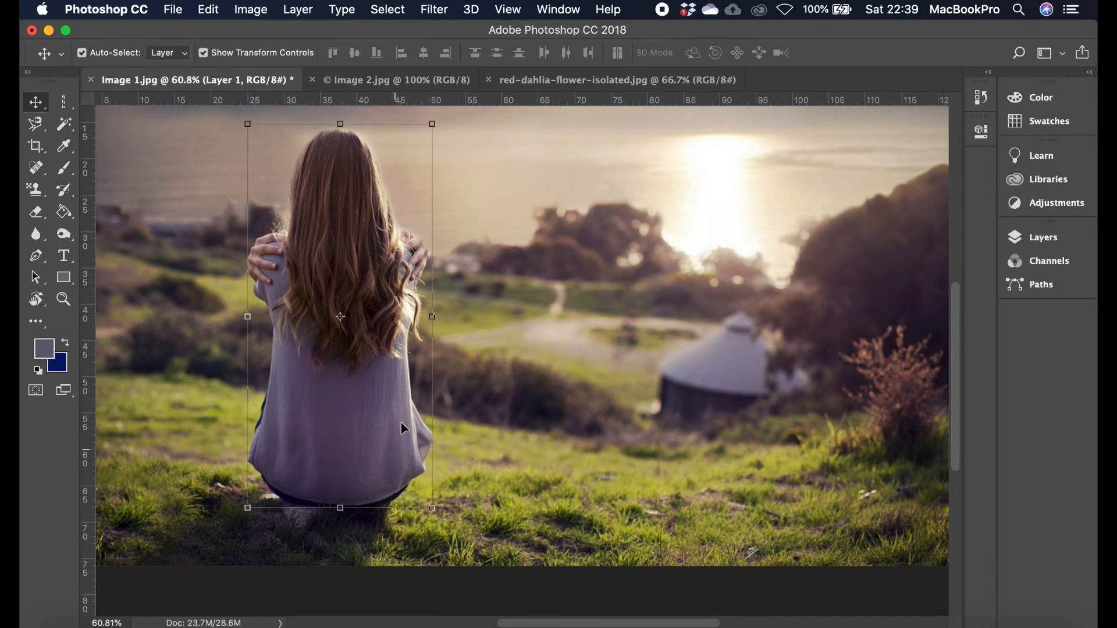
drag(406, 398, 658, 443)
click(613, 432)
scroll(668, 441, down, 3)
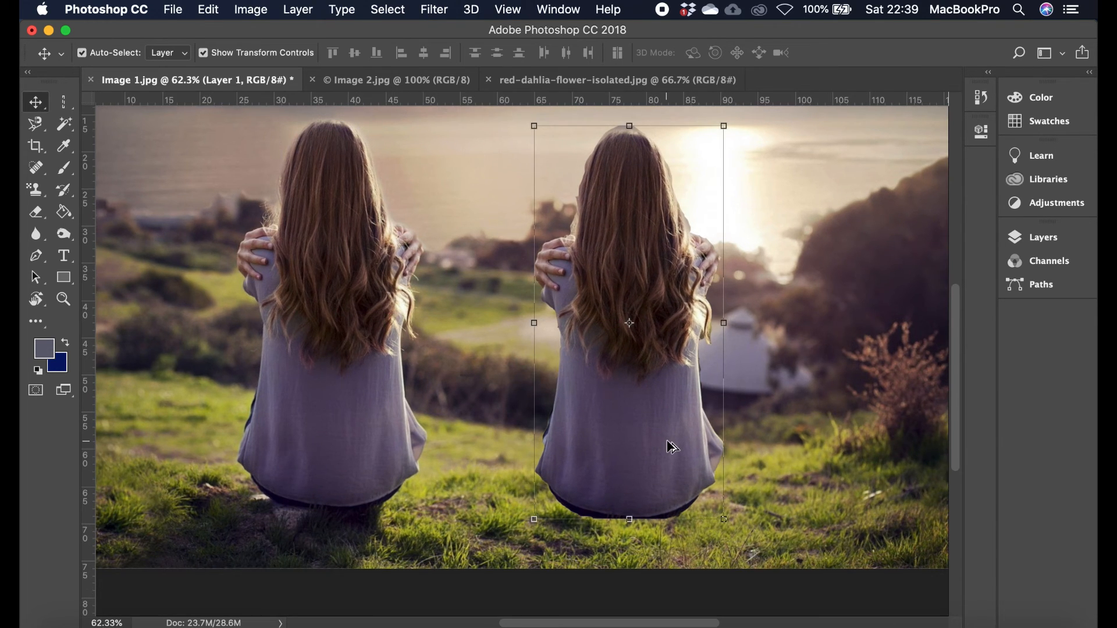
drag(633, 479, 568, 473)
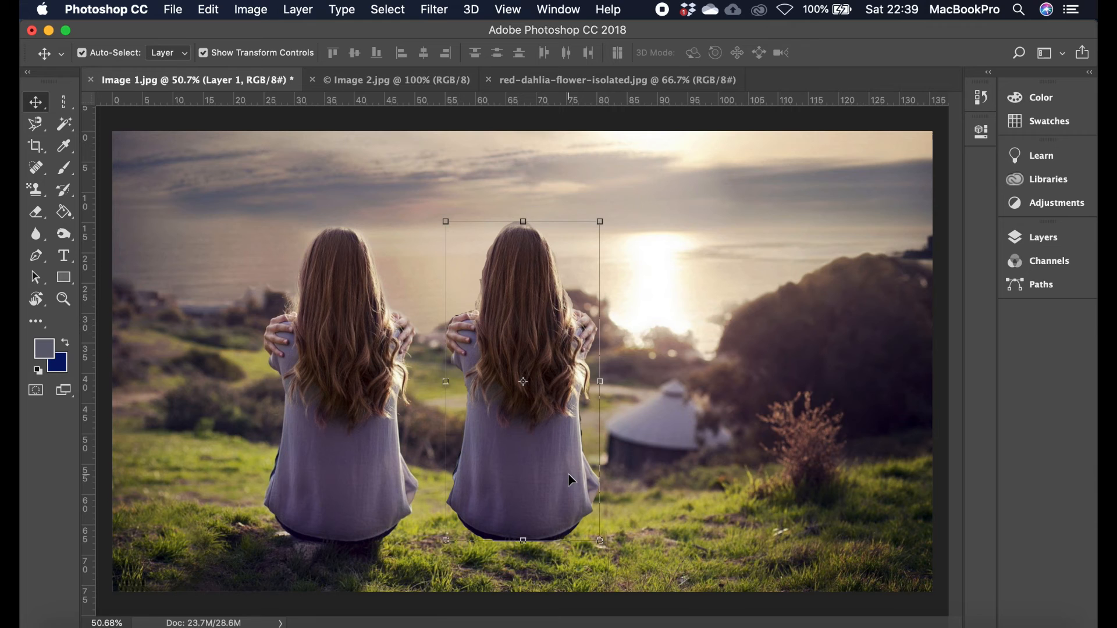
- Delete the layer with the woman's copy and collapse the Layers panel
click(1040, 238)
key(BackSpace)
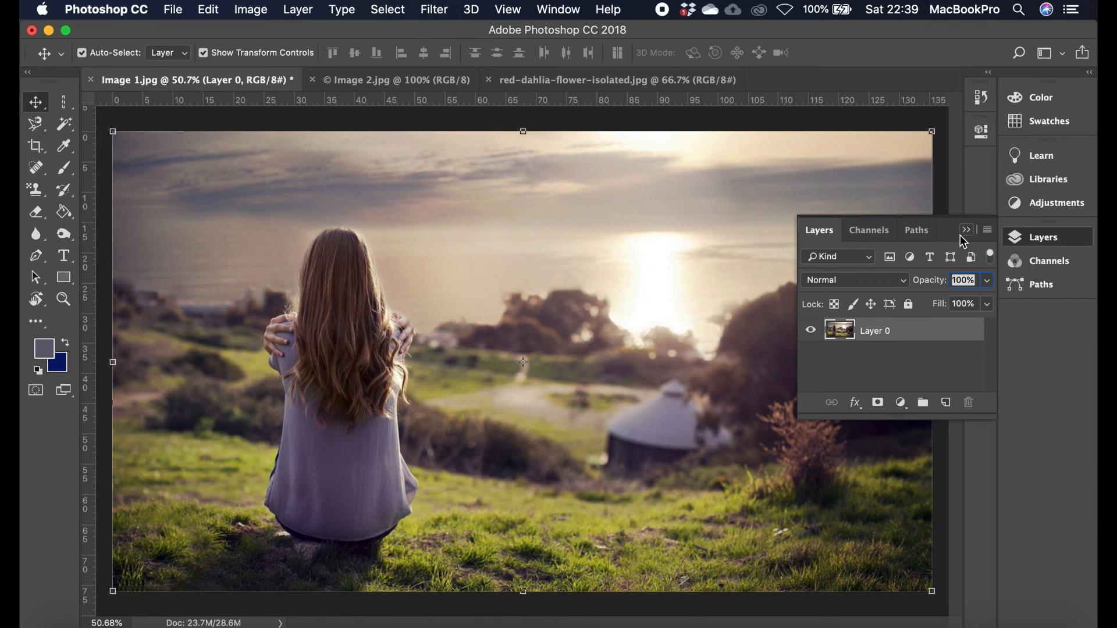
click(967, 230)
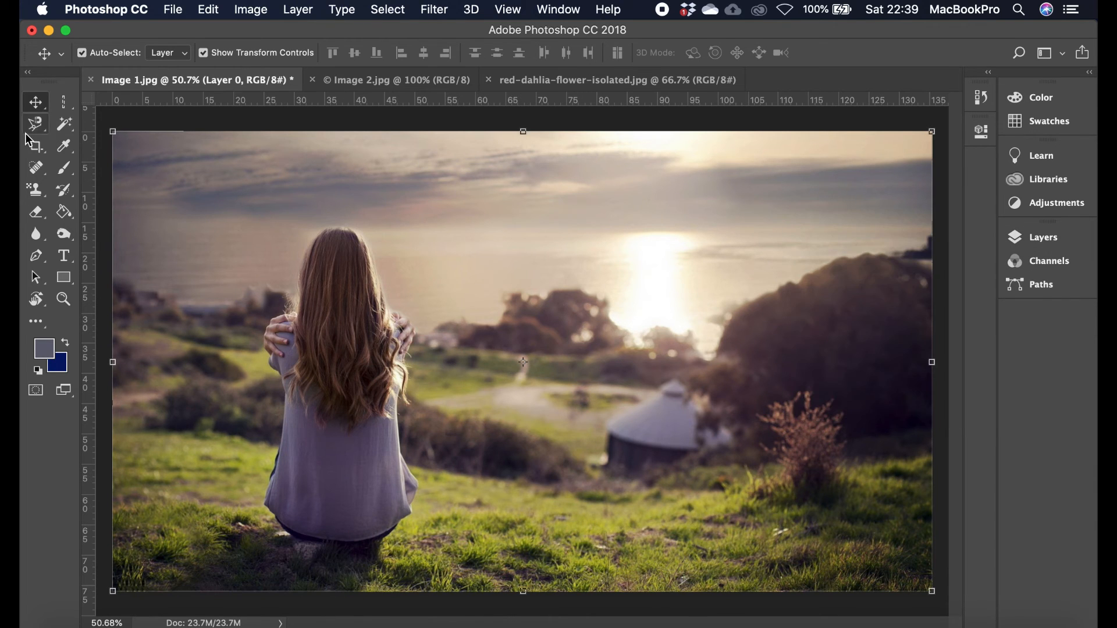
- Switch to the red-dahlia-flower-isolated.jpg document and activate the Quick Selection Tool
click(67, 124)
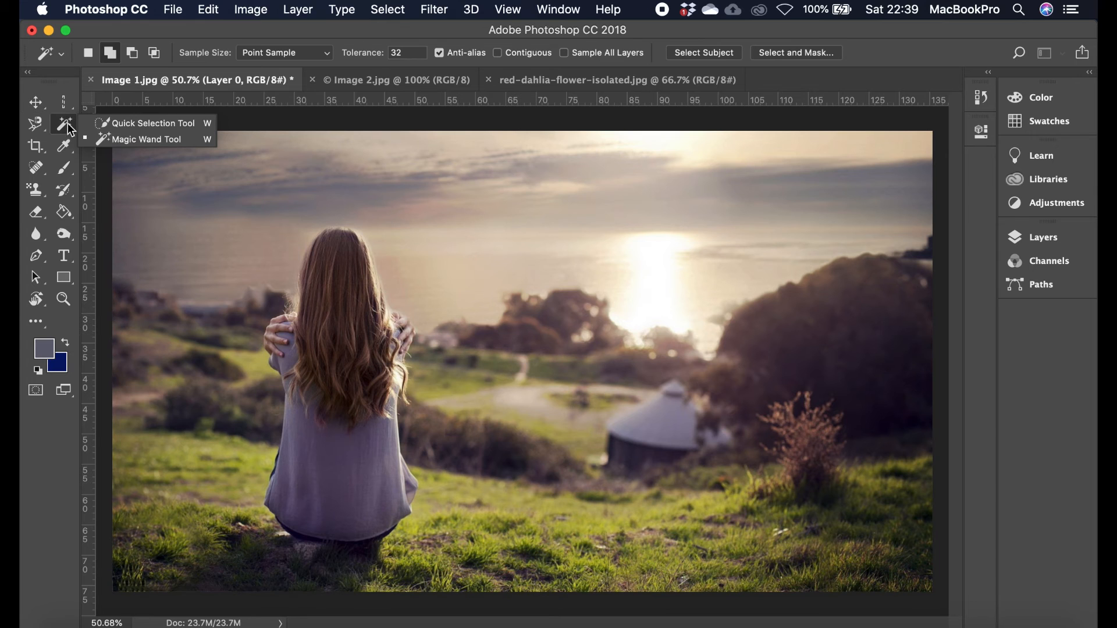
click(113, 125)
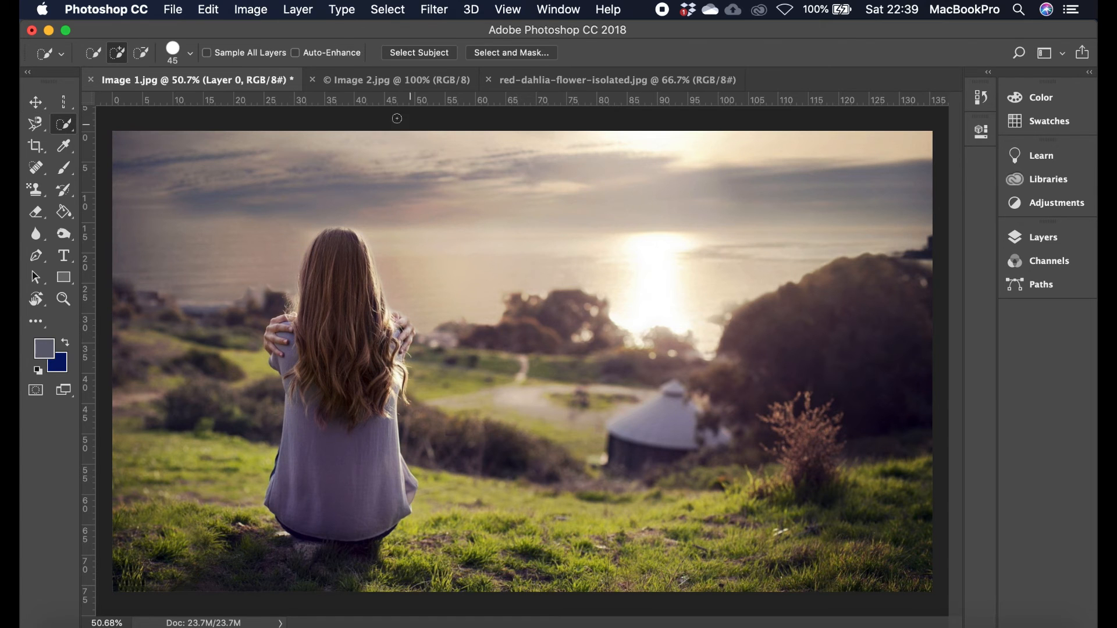
click(375, 81)
click(551, 83)
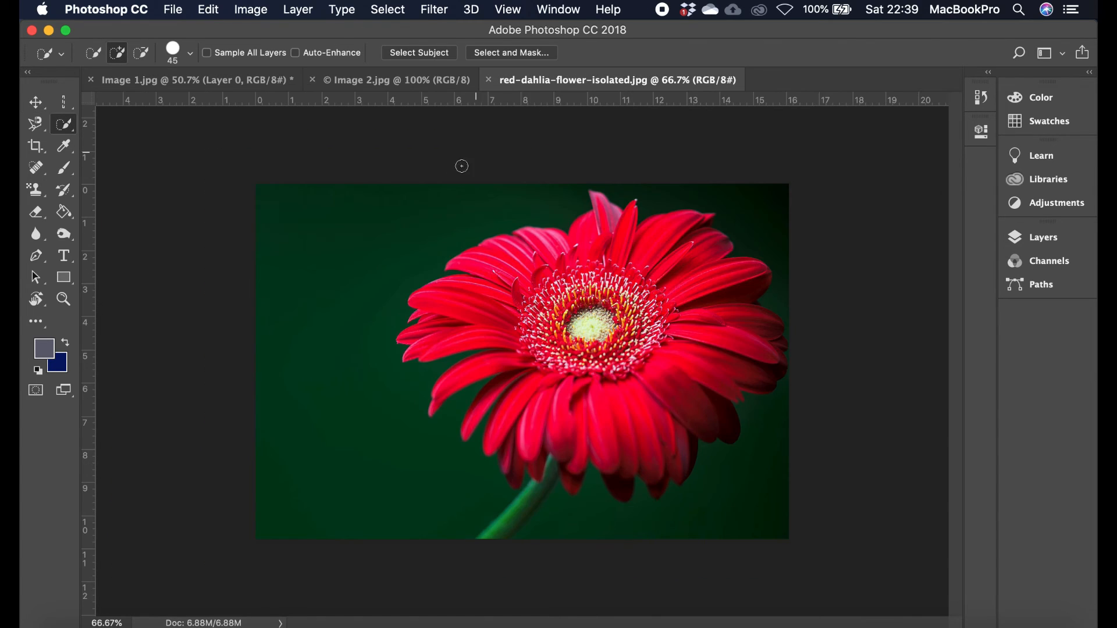
click(72, 128)
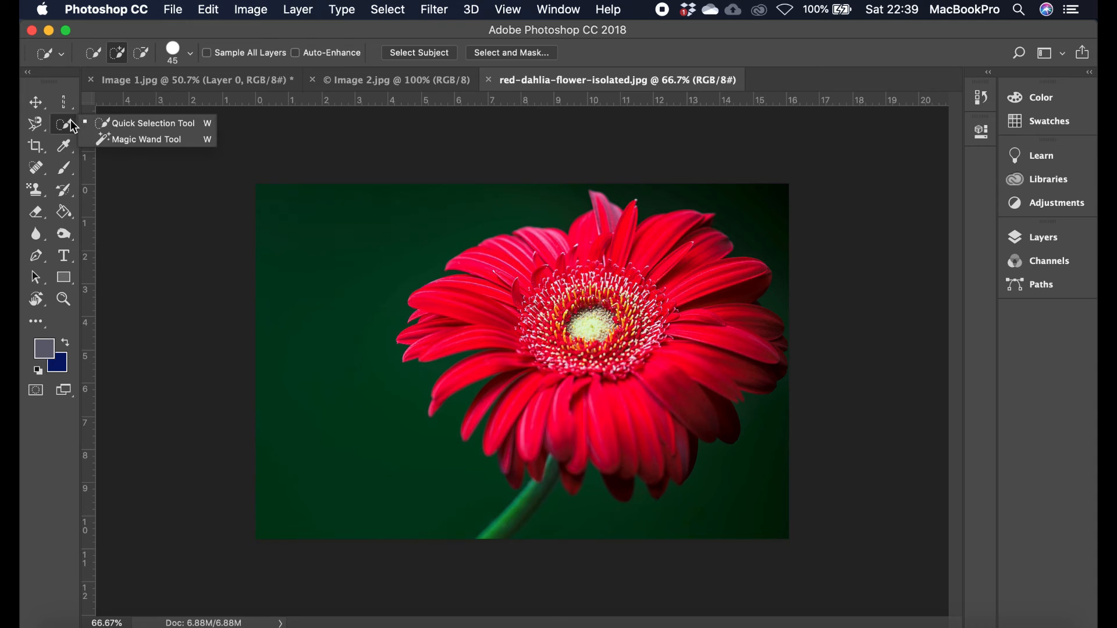
click(101, 124)
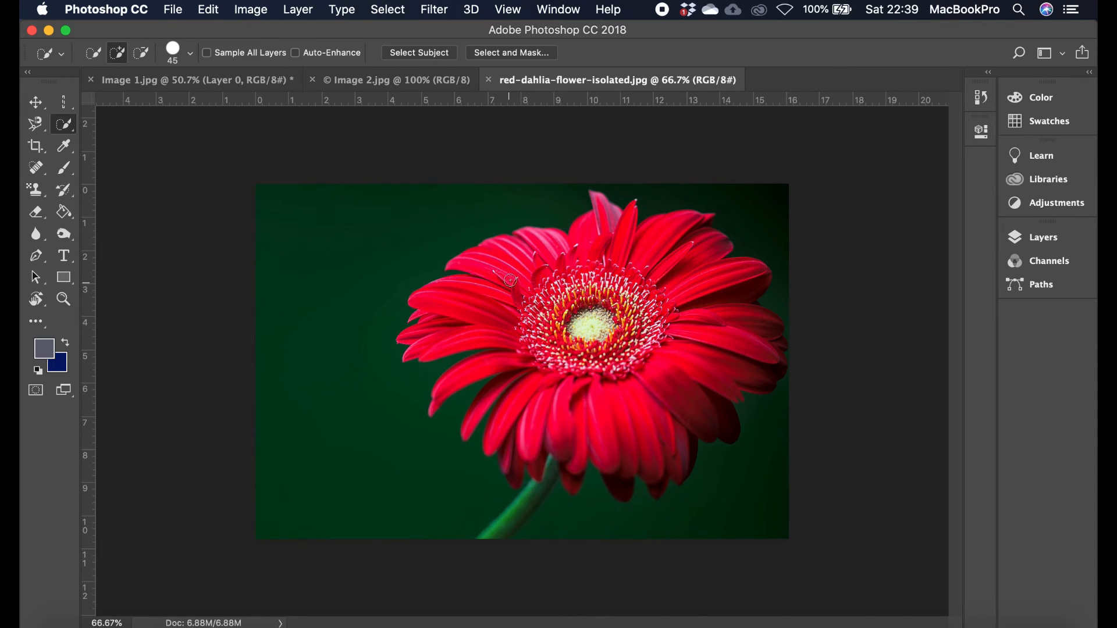
- Paint a Quick Selection over the red flower's petals on the left and lower side and around the flower's underside
mouse_move(529, 277)
mouse_down()
mouse_move(498, 287)
mouse_move(442, 298)
mouse_up()
mouse_move(486, 367)
mouse_down()
mouse_move(528, 391)
mouse_move(527, 414)
mouse_move(563, 429)
mouse_up()
drag(635, 456, 574, 443)
drag(613, 483, 594, 498)
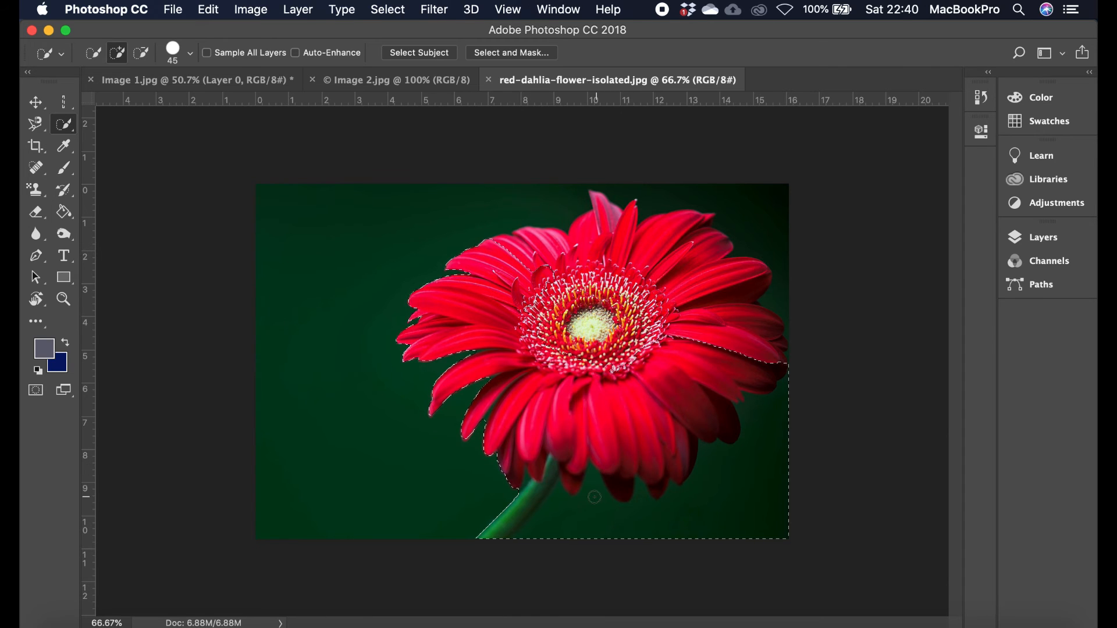
- Subtract the dark green background below and to the right of the flower from the selection
click(142, 55)
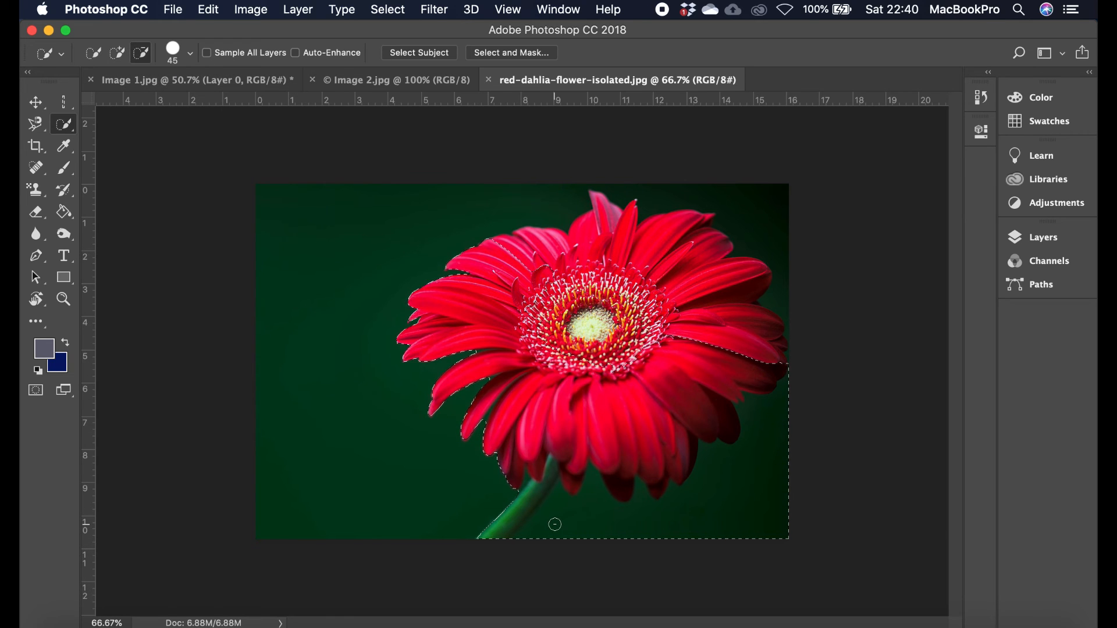
mouse_move(556, 526)
mouse_down()
mouse_move(527, 532)
mouse_move(538, 525)
mouse_up()
mouse_move(593, 493)
mouse_down()
mouse_move(602, 515)
mouse_move(727, 519)
mouse_up()
- Try out the Quick Selection brush size by reducing it to 24 px and enlarging it back to 45 px
click(192, 56)
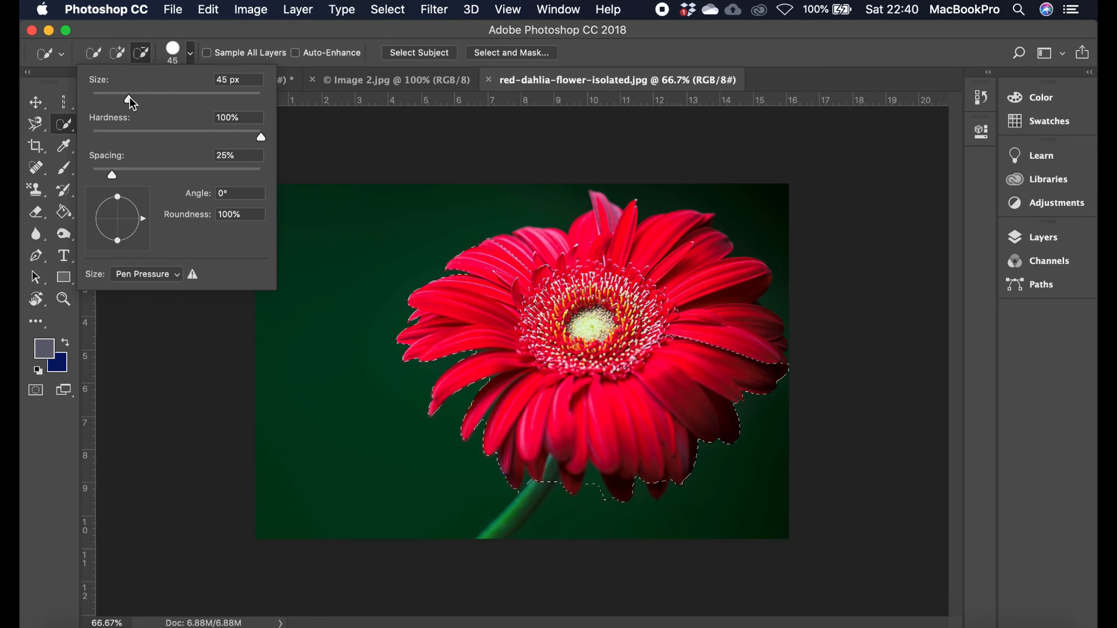
drag(129, 98, 112, 98)
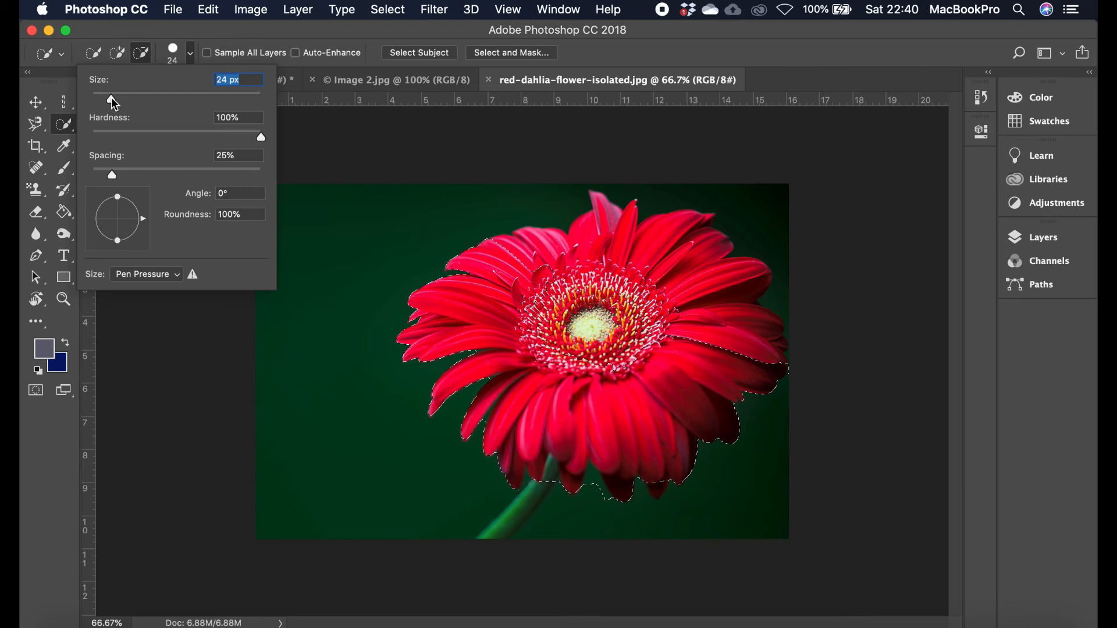
click(522, 431)
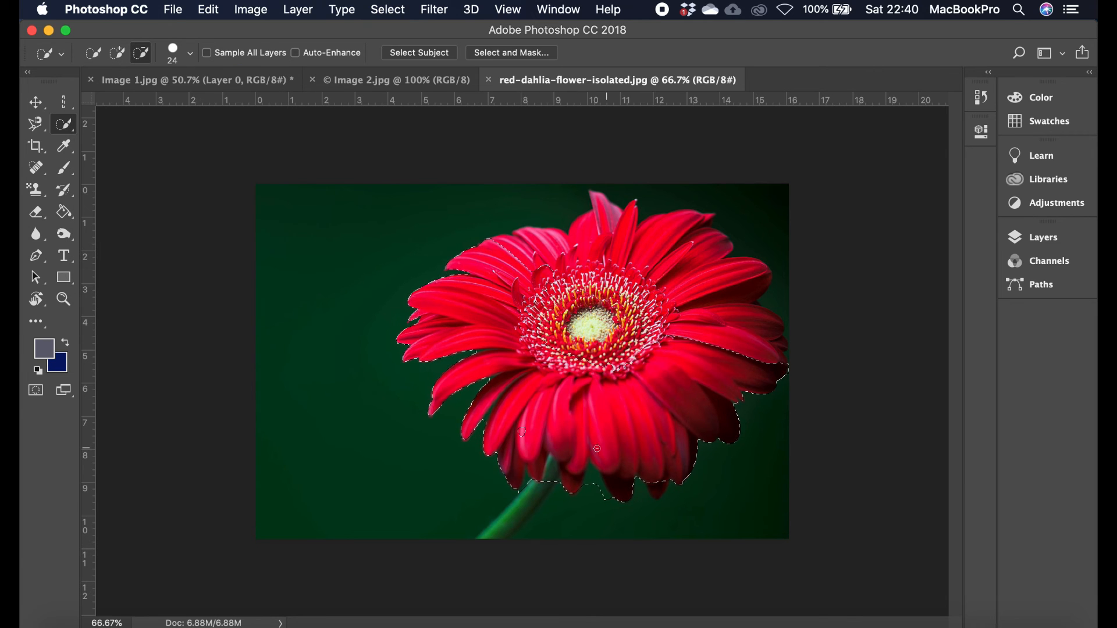
key(bracketright)
key(bracketright)
key(bracketright)
key(bracketright)
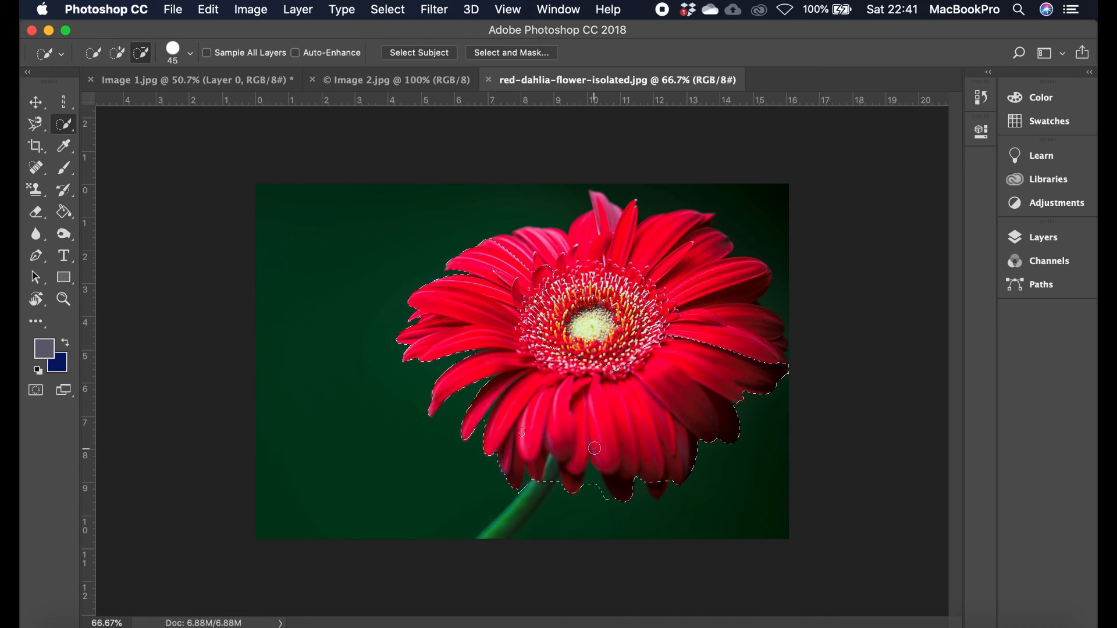
- Reduce the brush size to 15 px and refine the selection edge around the tips of the lower petals
key(bracketleft)
key(bracketleft)
key(bracketleft)
key(bracketleft)
key(bracketleft)
key(bracketleft)
key(bracketleft)
key(bracketleft)
key(bracketleft)
key(bracketleft)
scroll(617, 505, down, 1)
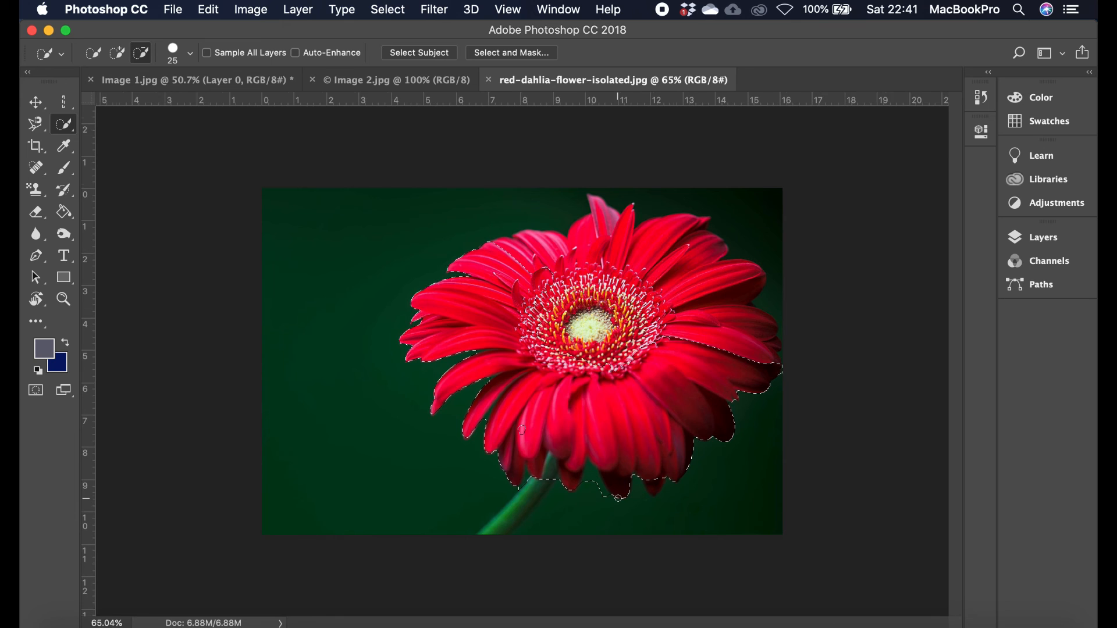
scroll(640, 518, up, 5)
scroll(662, 533, up, 4)
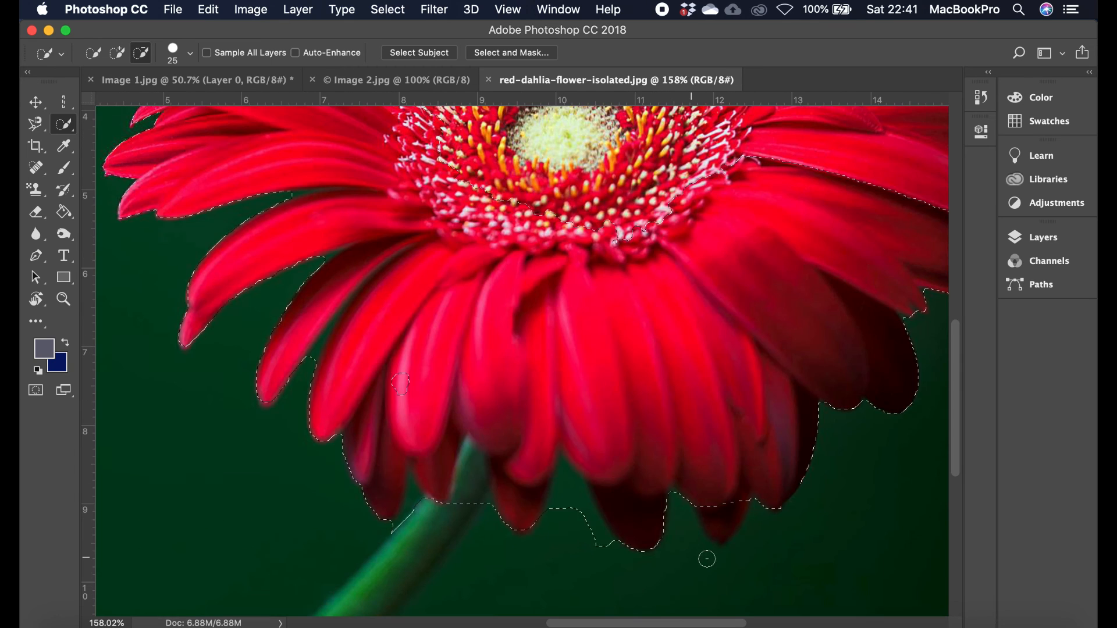
key(bracketleft)
scroll(669, 548, down, 2)
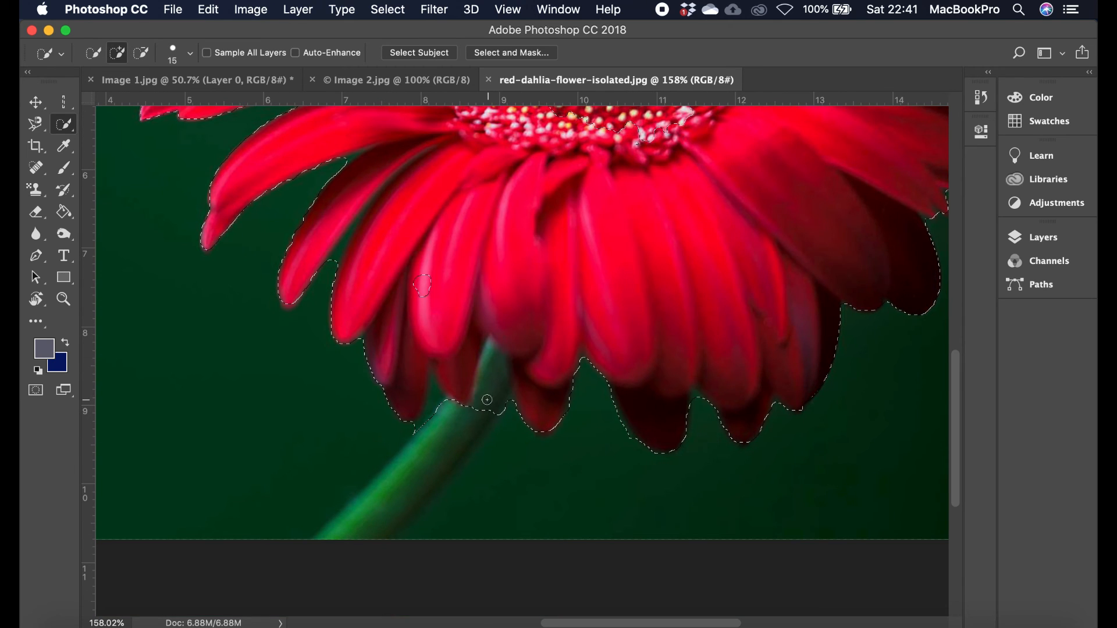
- Add the green stem to the selection and subtract the strip of background beside its lower end
drag(430, 454, 397, 511)
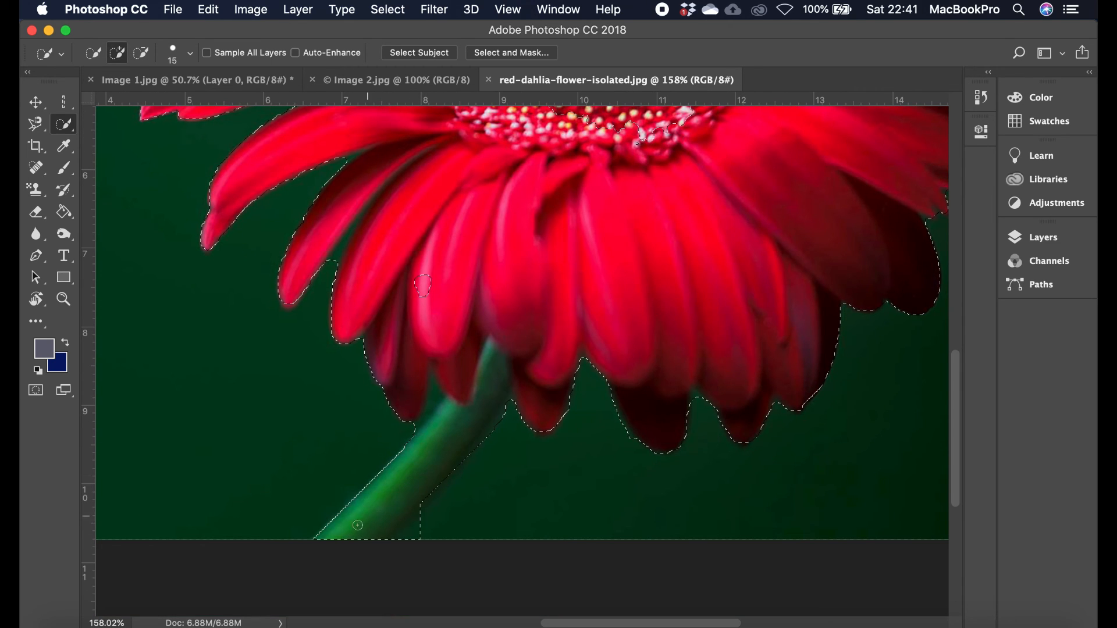
click(141, 53)
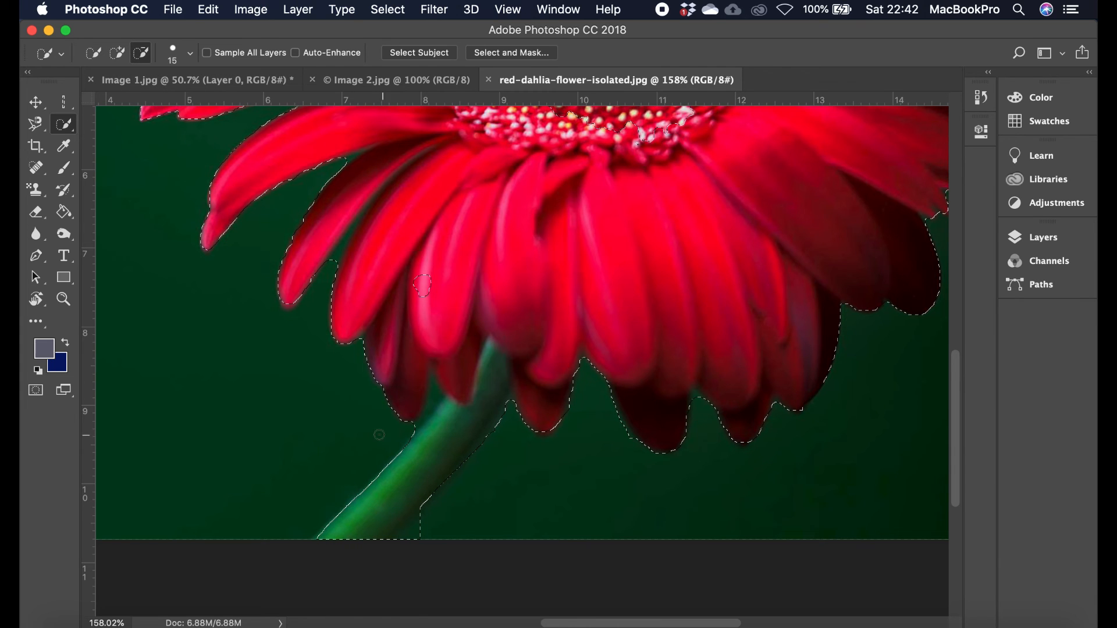
drag(427, 525, 406, 539)
- Add the remaining upper and right petals so the selection covers the whole flower, using a 35 px brush
scroll(538, 354, down, 1)
scroll(539, 354, down, 3)
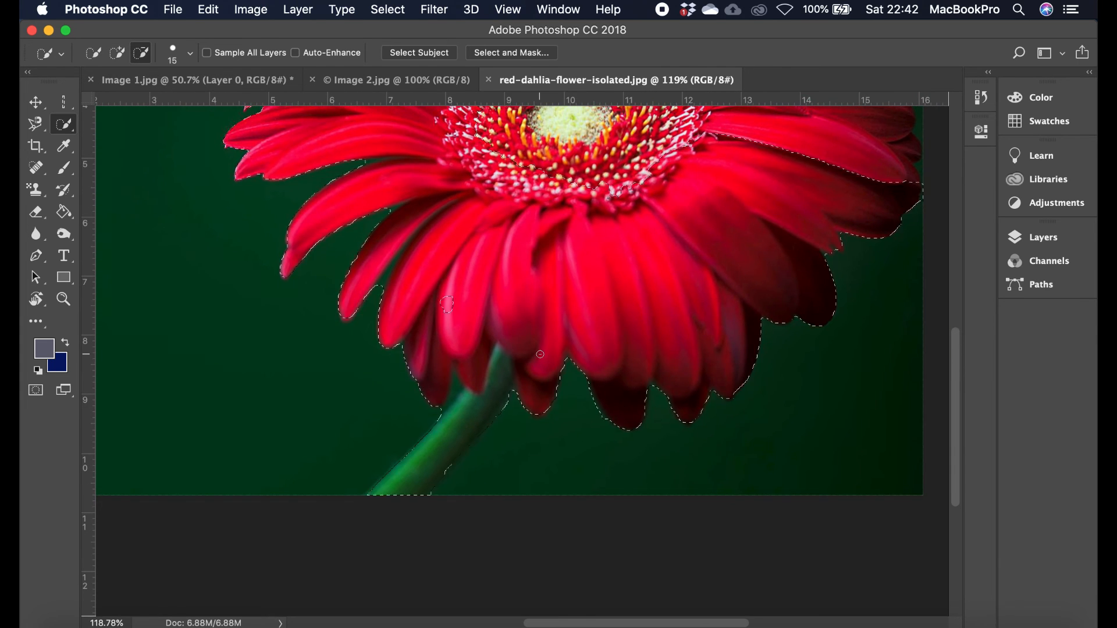
scroll(673, 326, up, 2)
scroll(672, 326, up, 5)
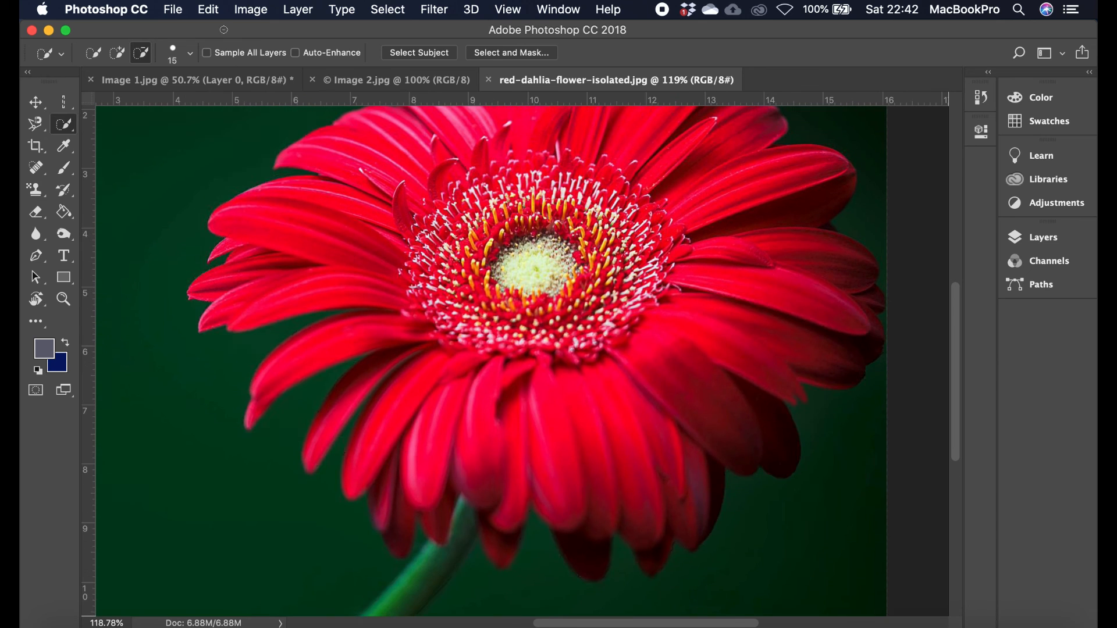
click(120, 54)
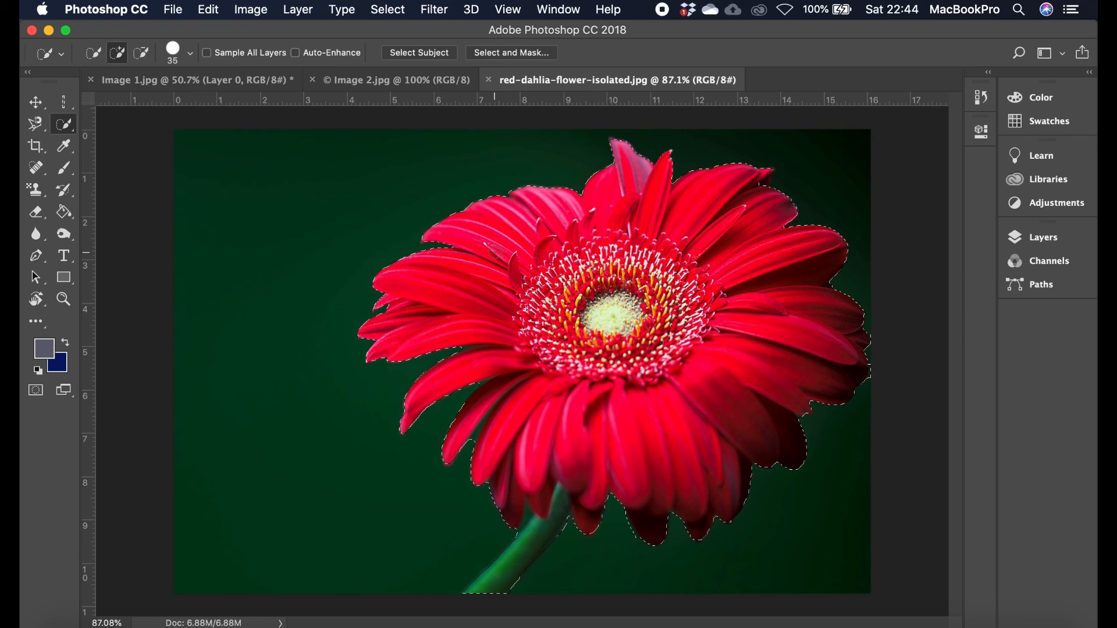
- Copy the selected flower onto a new layer, scale the copy down and place it in the image's lower-left corner
key(ctrl+j)
key(v)
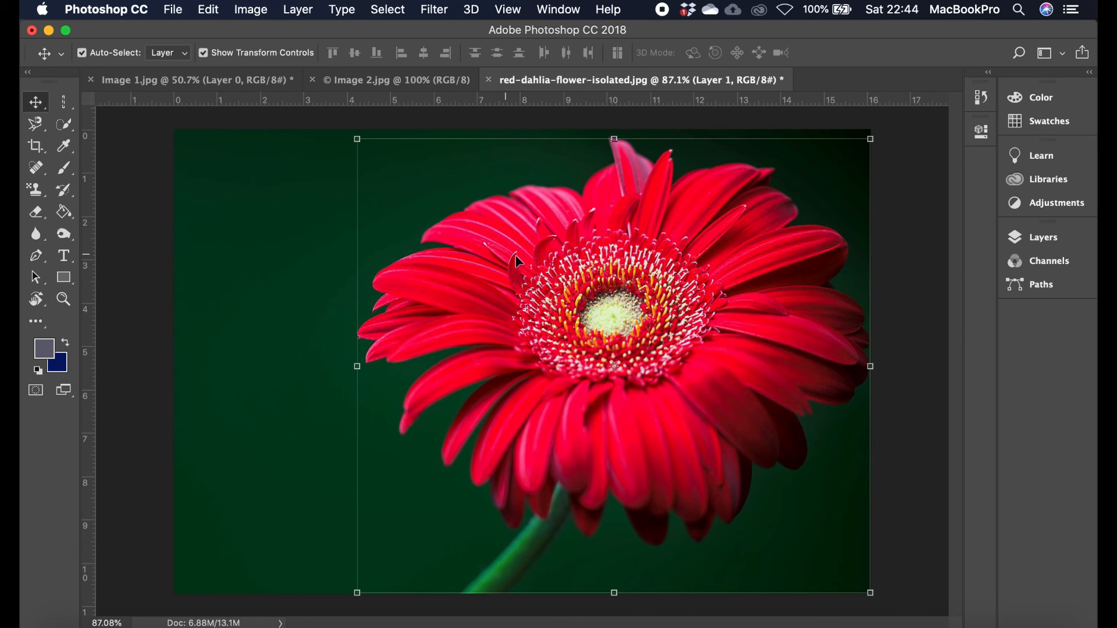
drag(872, 139, 579, 396)
drag(569, 486, 386, 498)
drag(399, 409, 379, 431)
drag(363, 480, 384, 478)
key(Return)
click(387, 367)
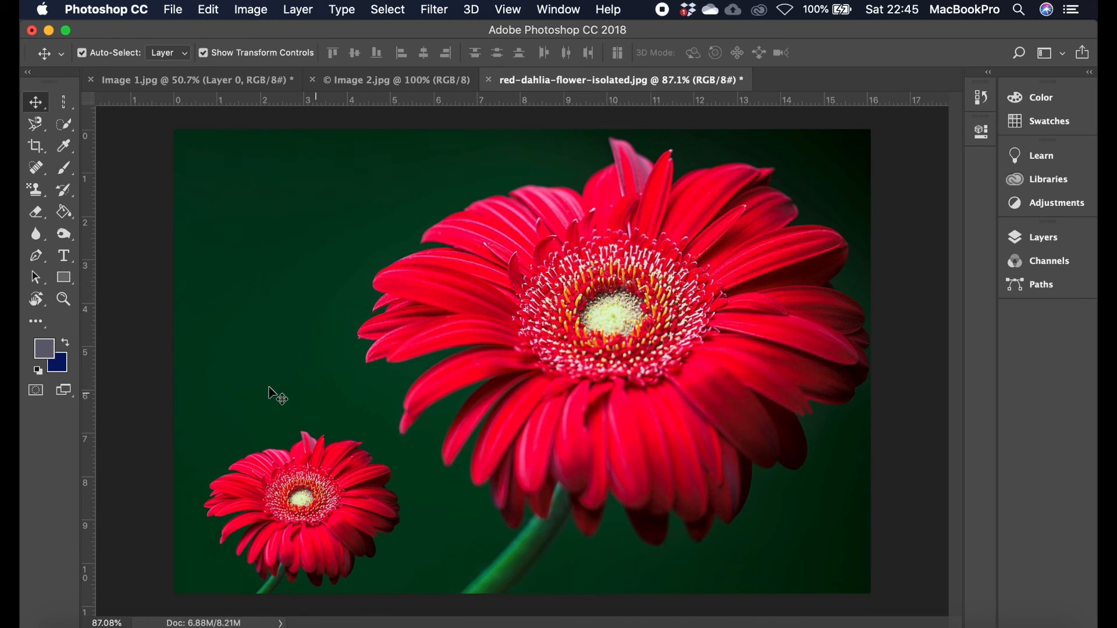
- Delete the small flower copy's layer, unlock the Background layer and collapse the Layers panel
click(1041, 237)
click(880, 331)
key(BackSpace)
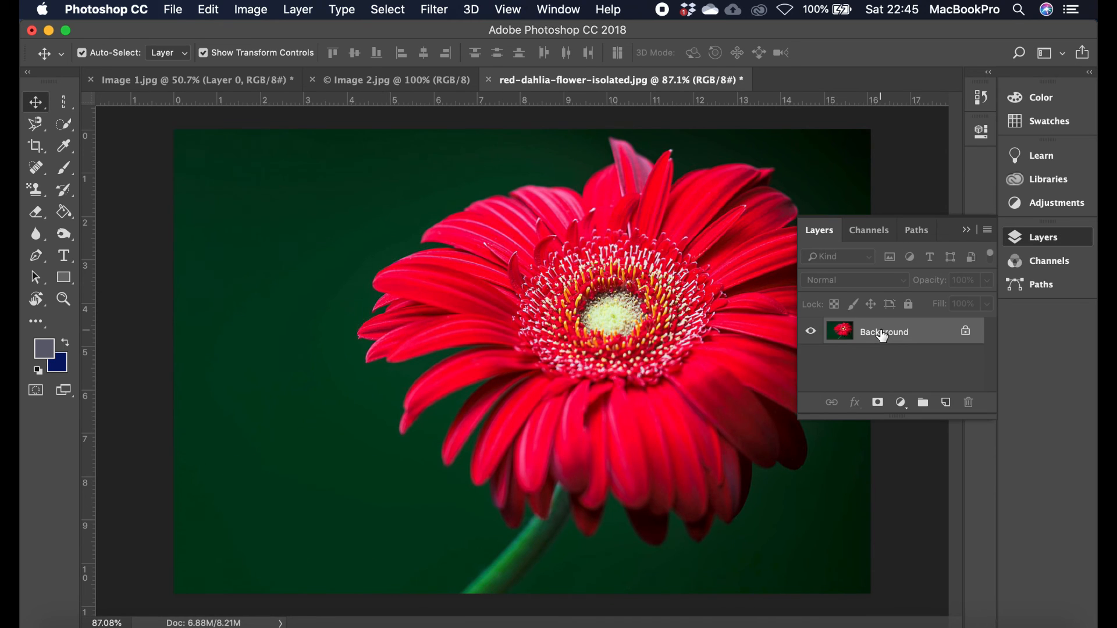
click(967, 335)
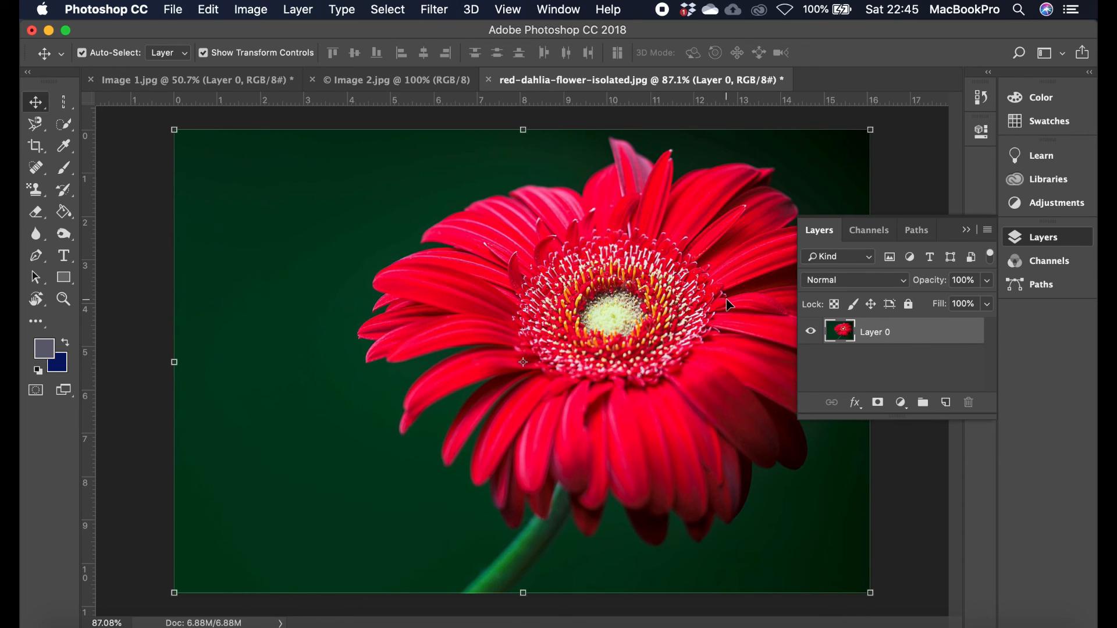
click(967, 230)
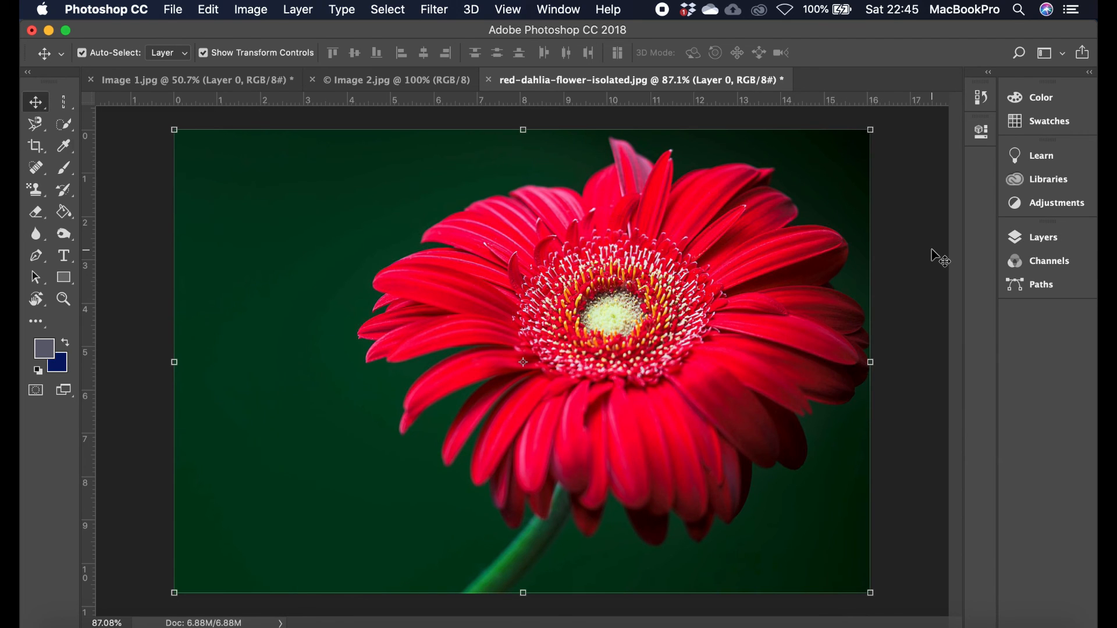
- Select the green background with the Magic Wand Tool at tolerance 32, including the dark upper-right corner
drag(64, 124, 148, 142)
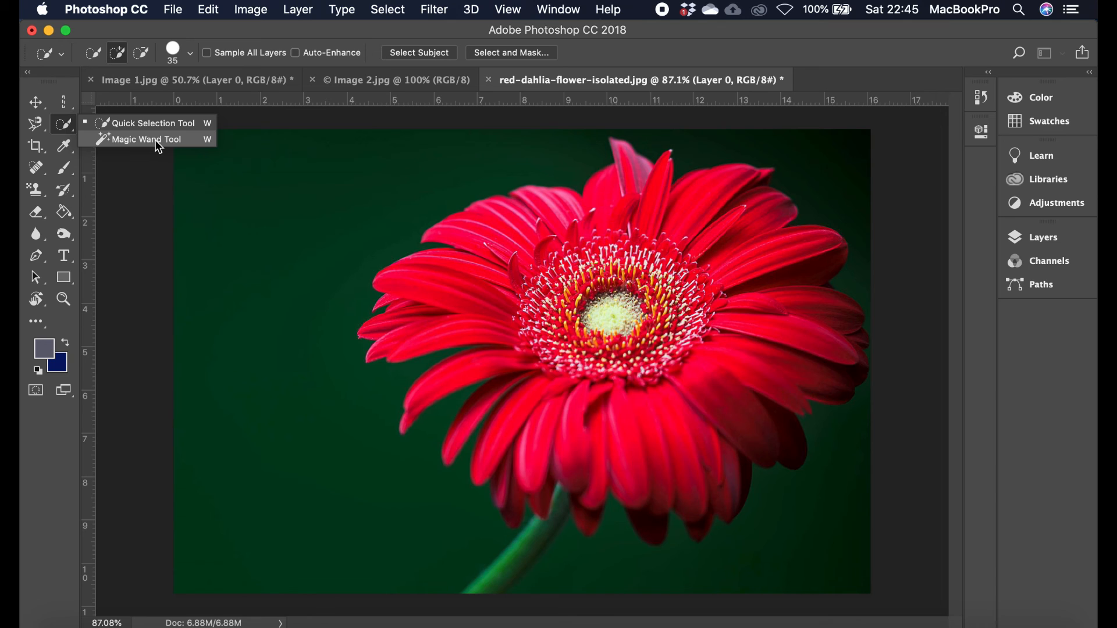
drag(159, 148, 158, 142)
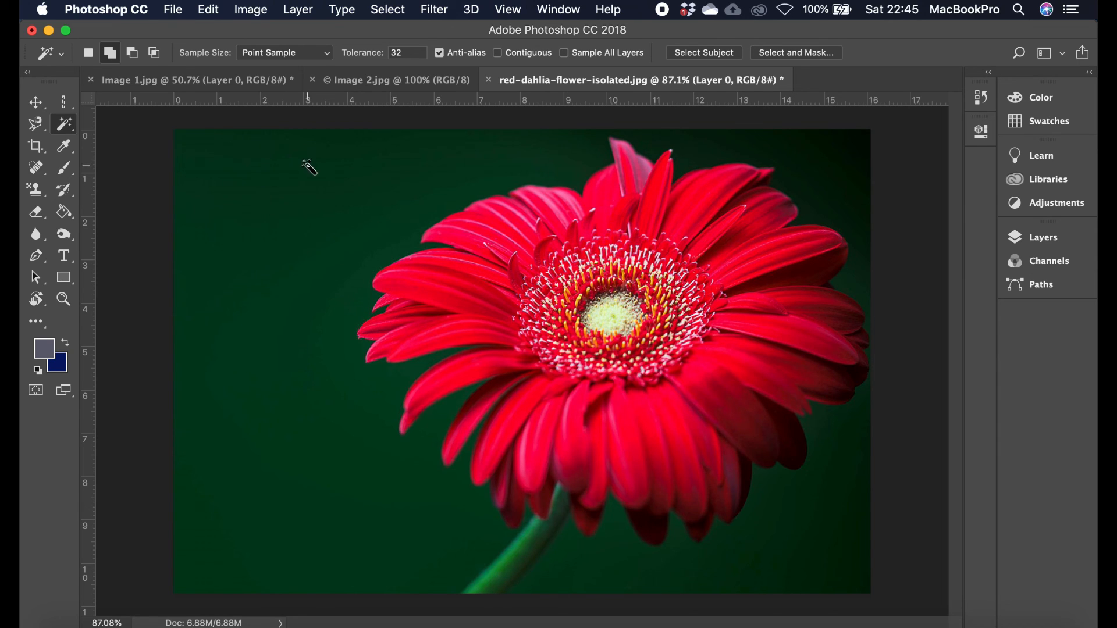
click(251, 175)
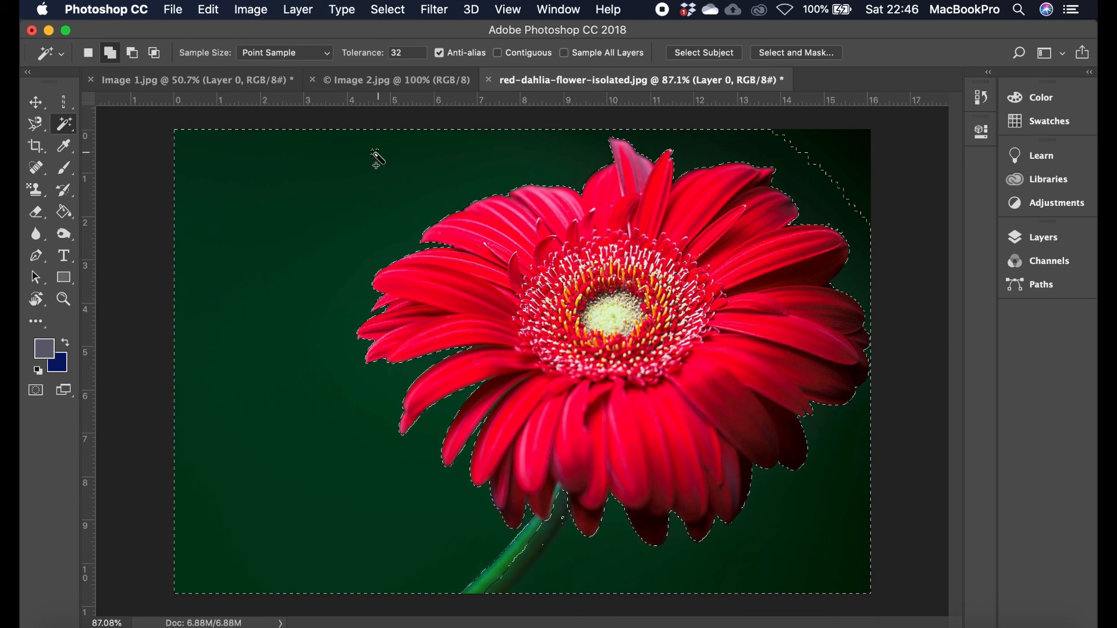
click(851, 150)
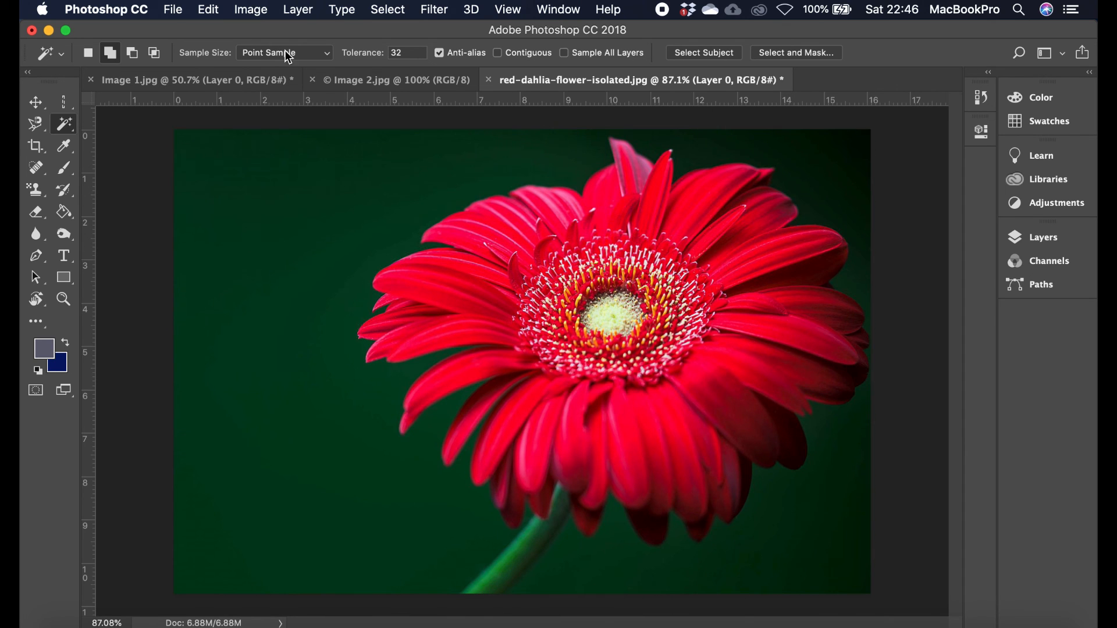
- Enable Contiguous for the Magic Wand, sample a red petal left of the flower's centre and clear the selection
right_click(69, 127)
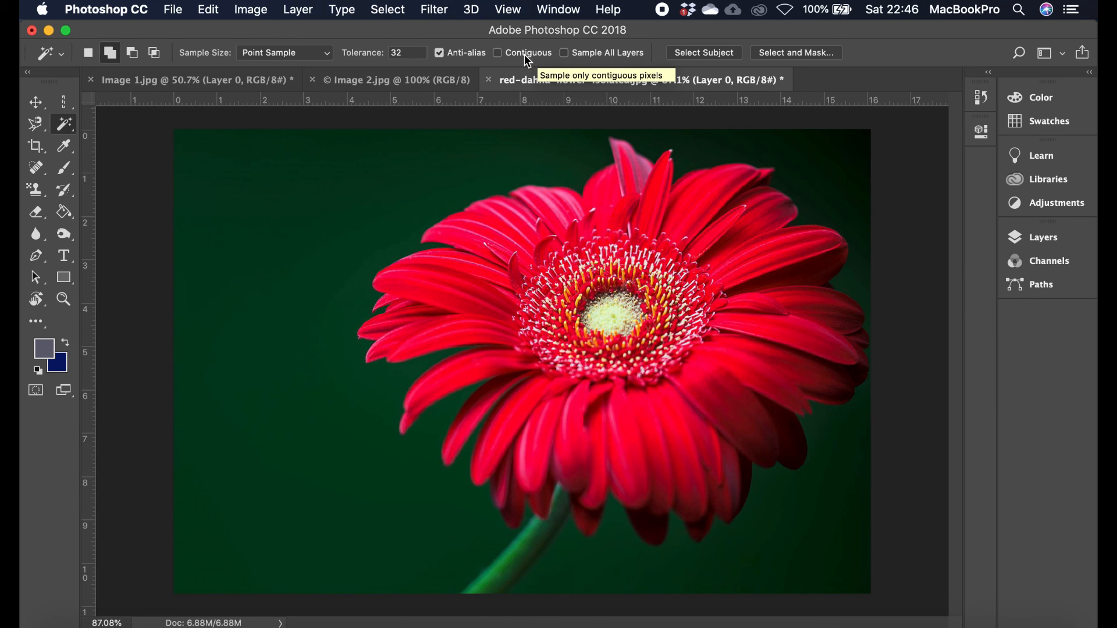
click(523, 55)
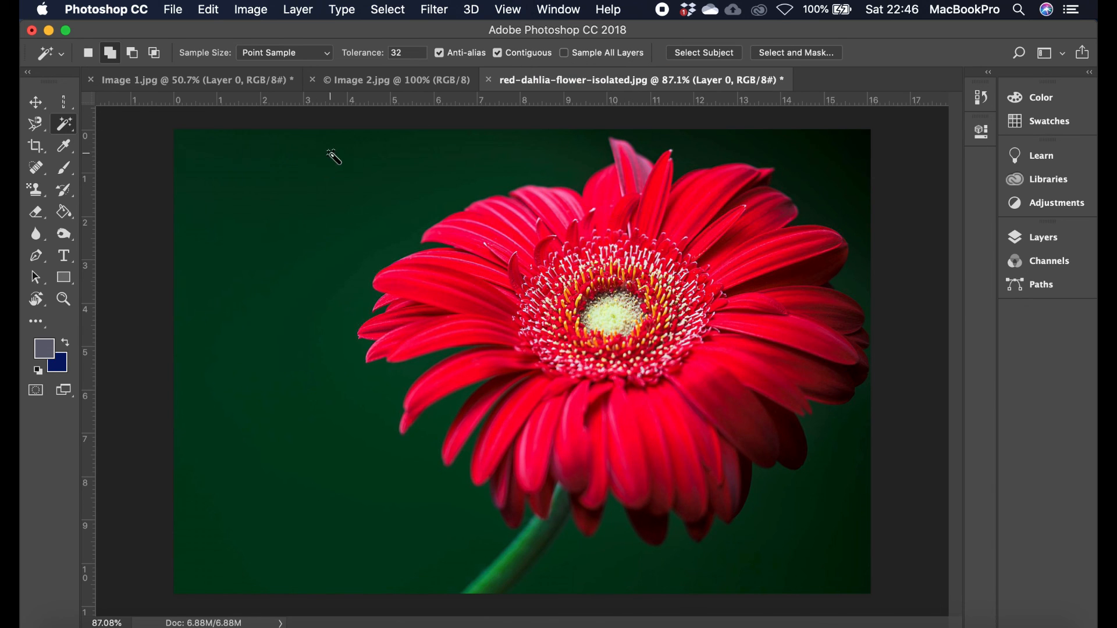
click(492, 260)
key(super+d)
- In Image 1.jpg, sample the left part of the sky with Contiguous disabled and clear the selection
click(226, 85)
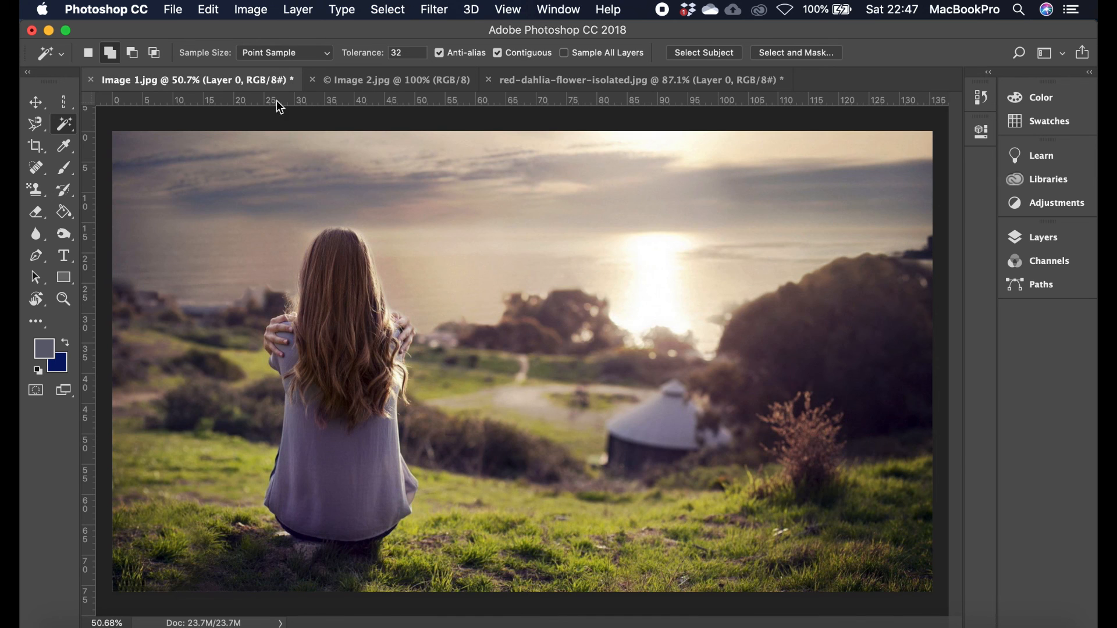
click(513, 54)
click(157, 227)
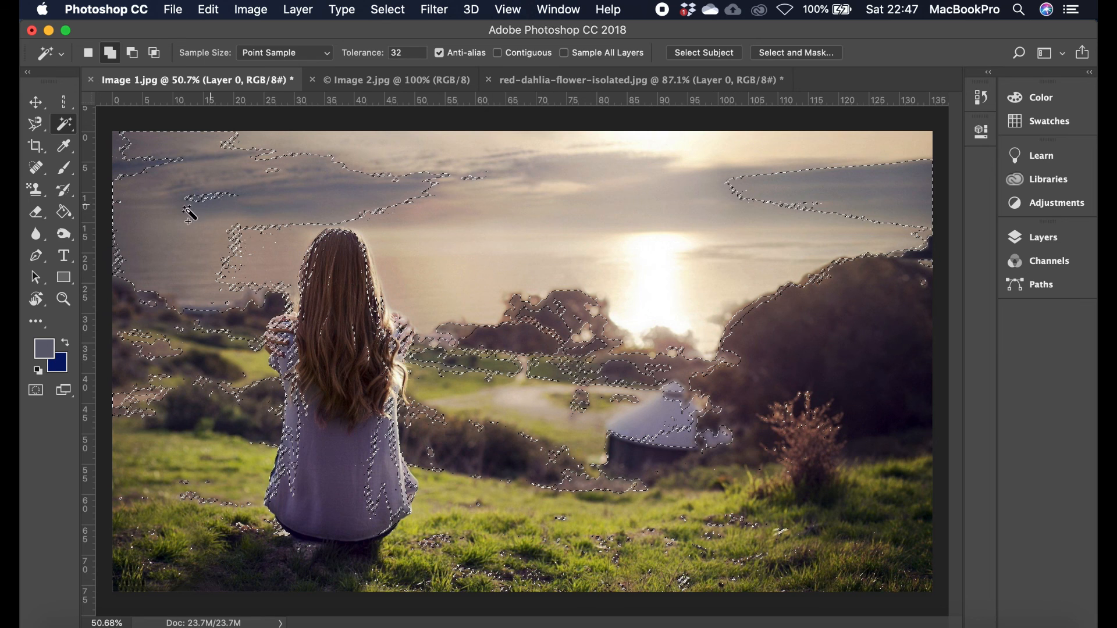
key(super+d)
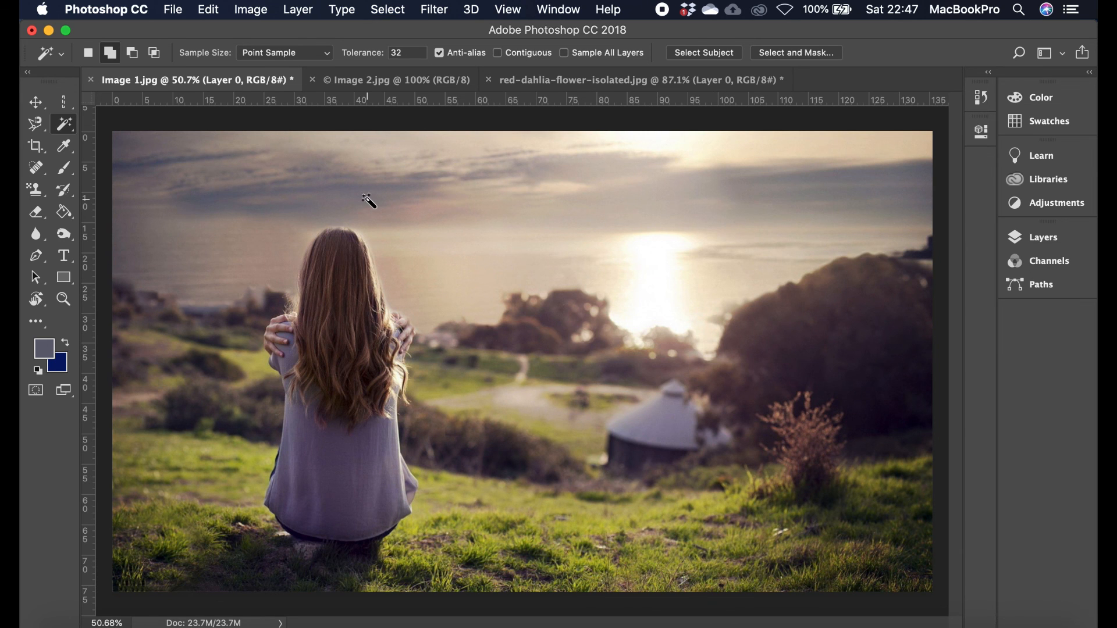
- Sample the hazy area left of the woman with Contiguous enabled and clear the resulting selection
click(522, 55)
click(158, 243)
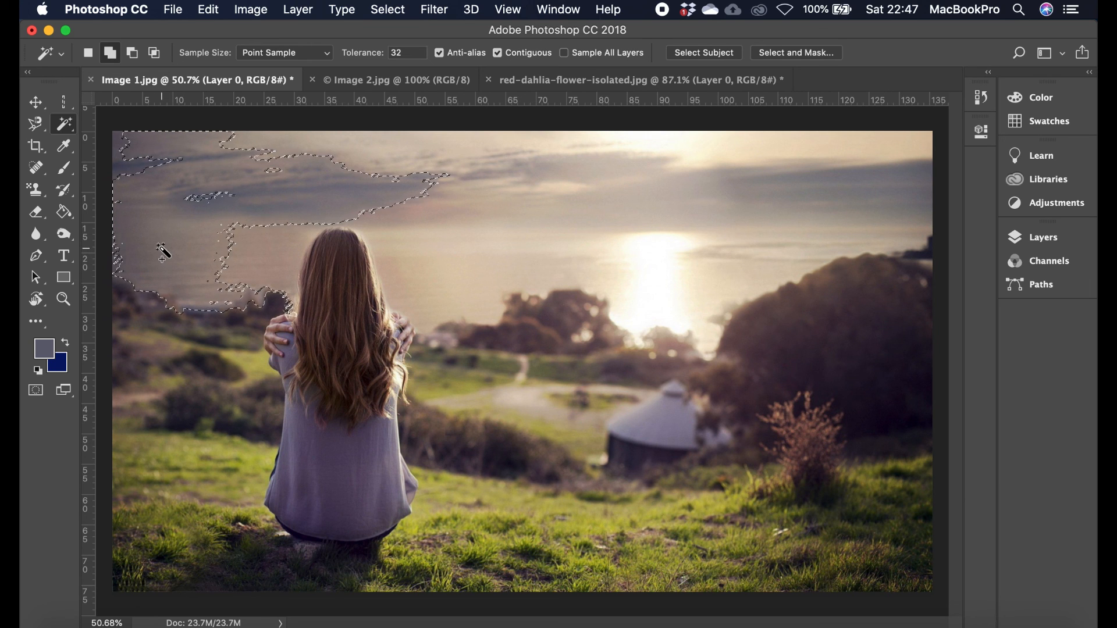
key(super+d)
- Disable Contiguous, sample the hazy area left of the woman again, deselect and keep the Magic Wand Tool active
click(498, 53)
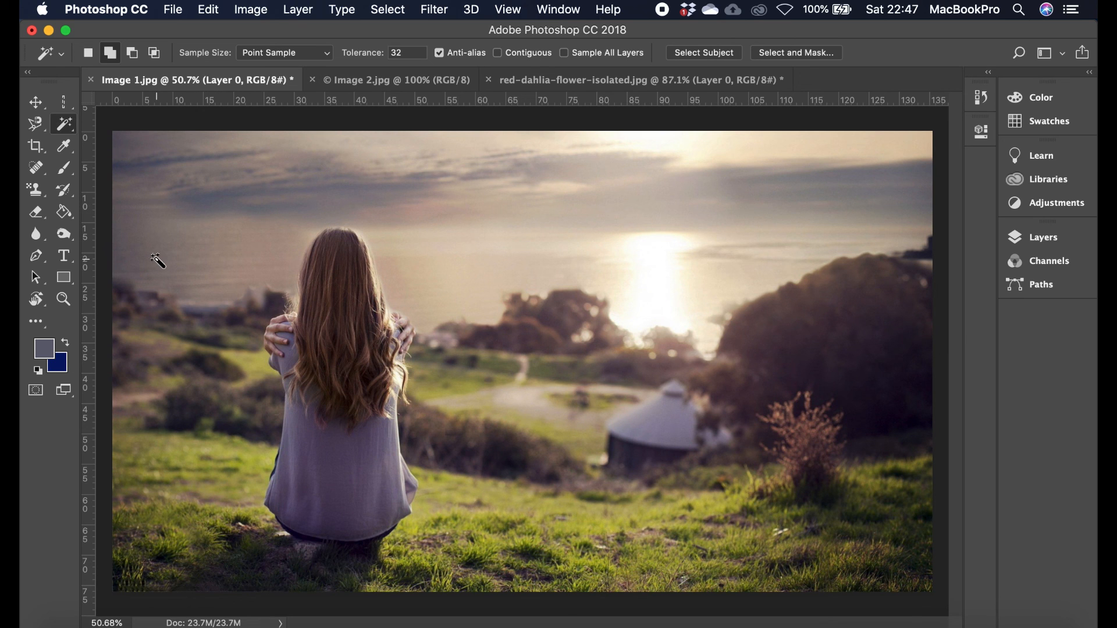
click(156, 244)
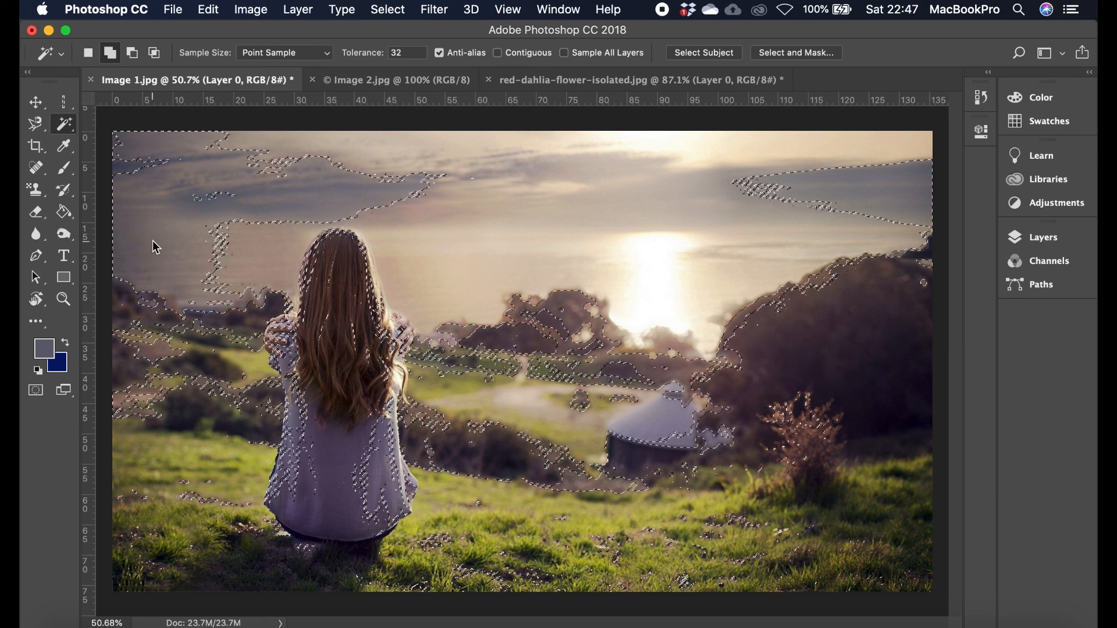
key(super+d)
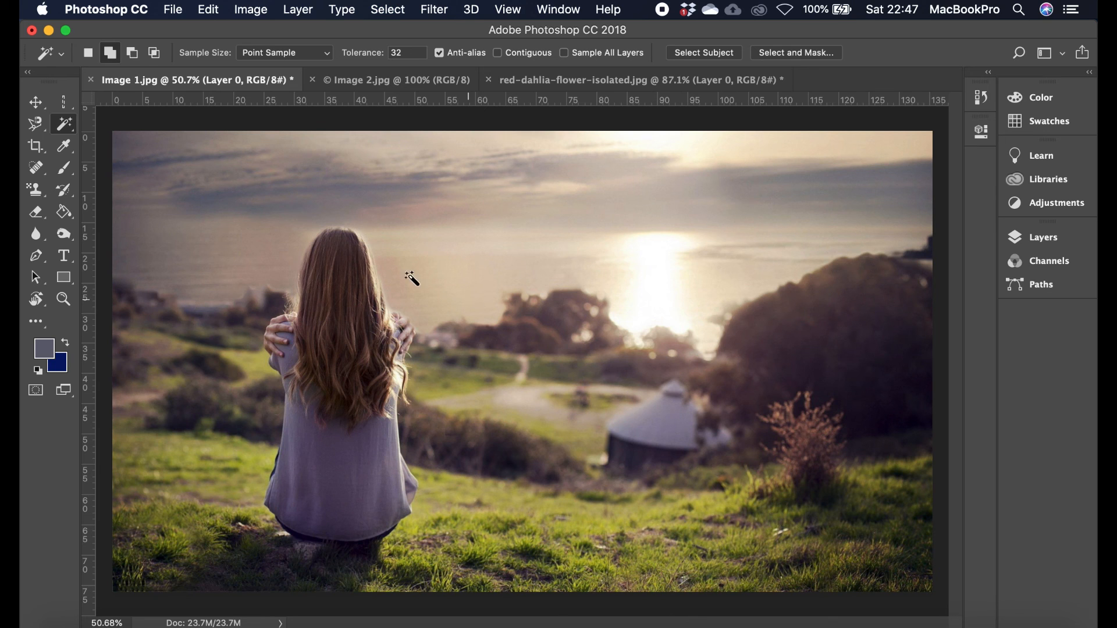
right_click(71, 127)
click(140, 140)
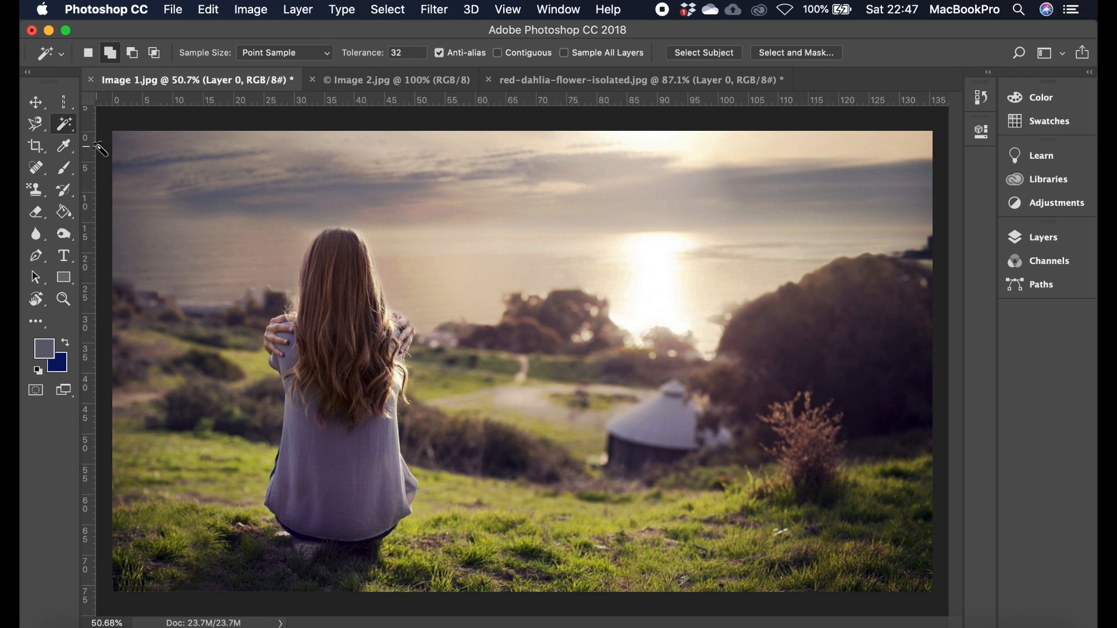